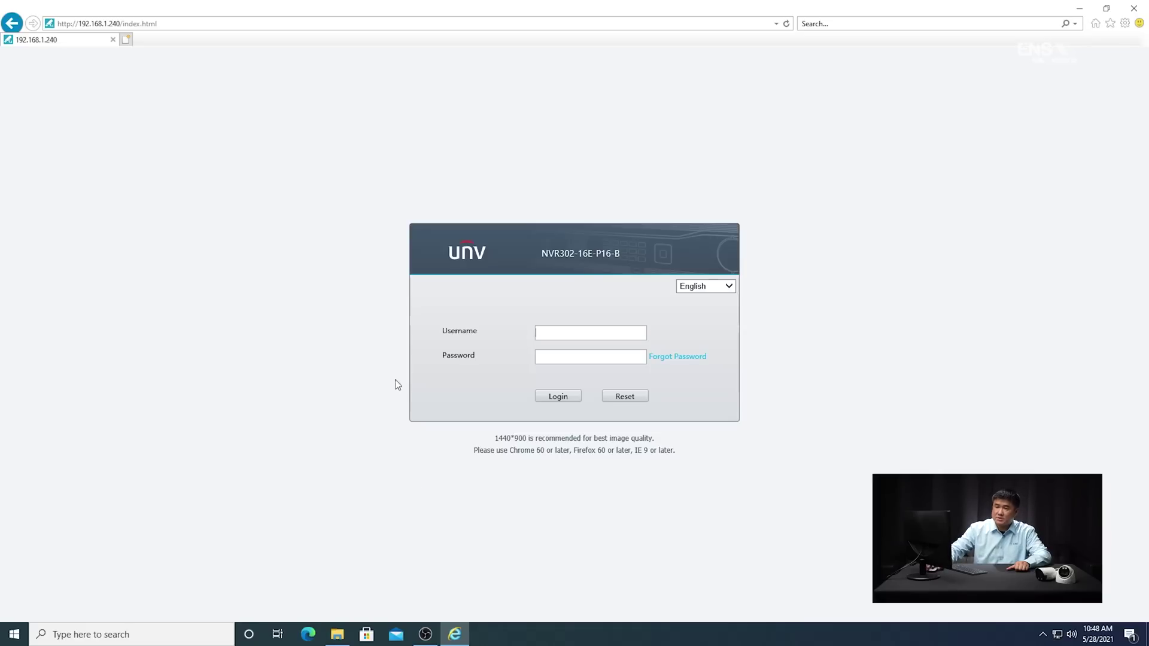
Log in to the NVR302 web page as admin with the administrator password.
click(194, 23)
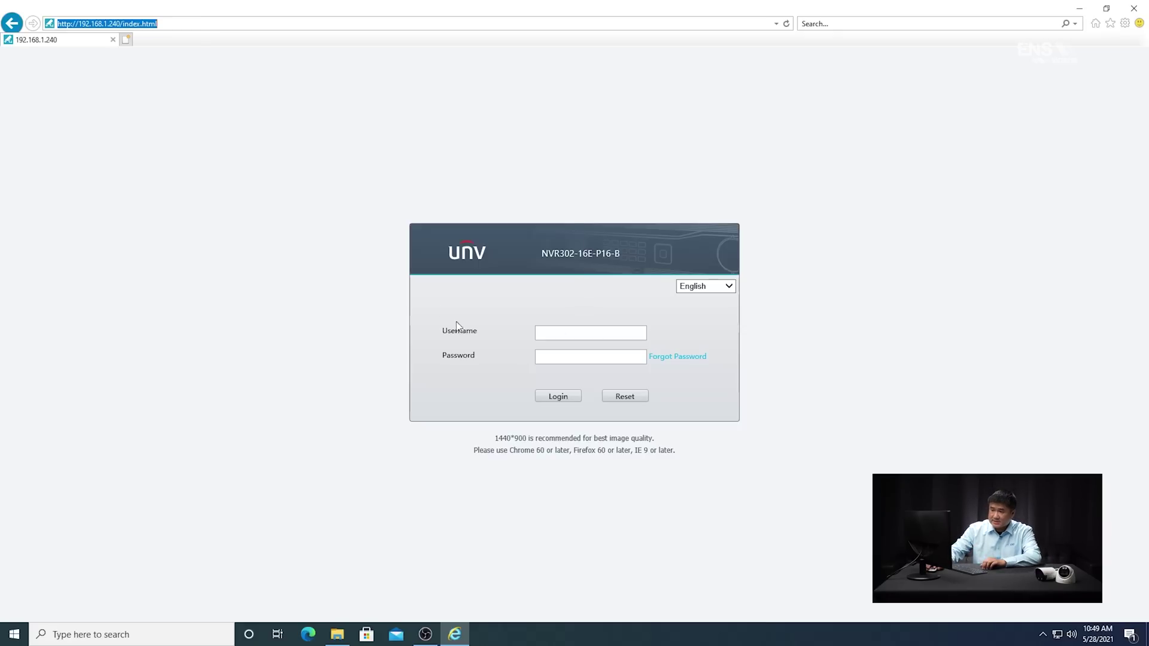
click(576, 335)
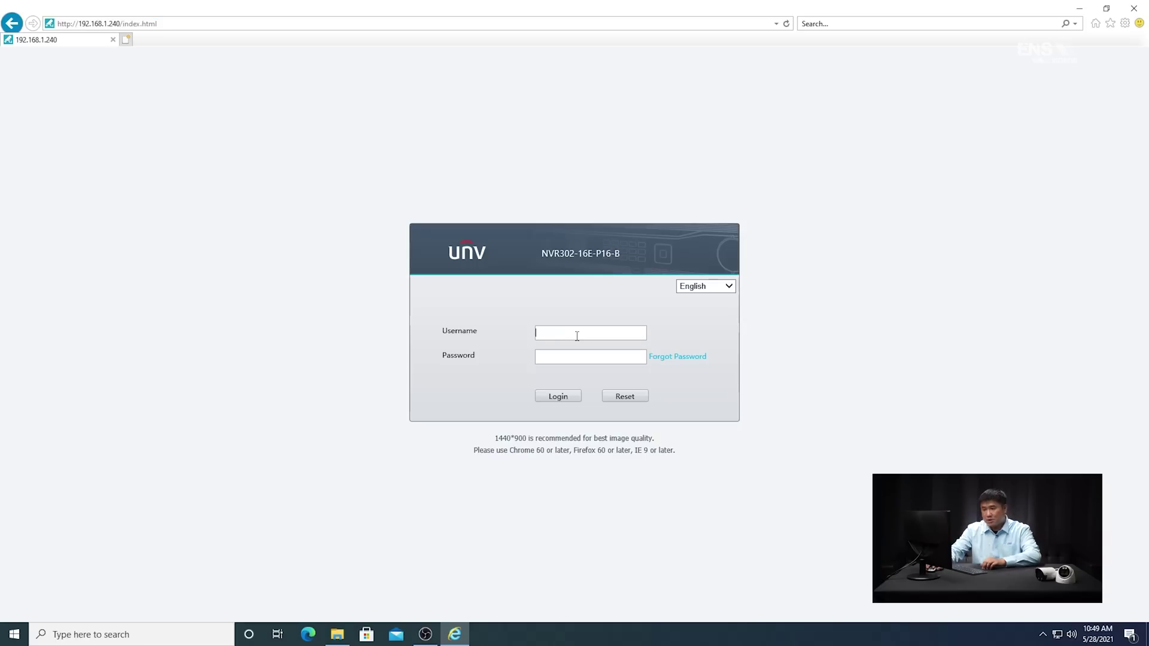
text(admin)
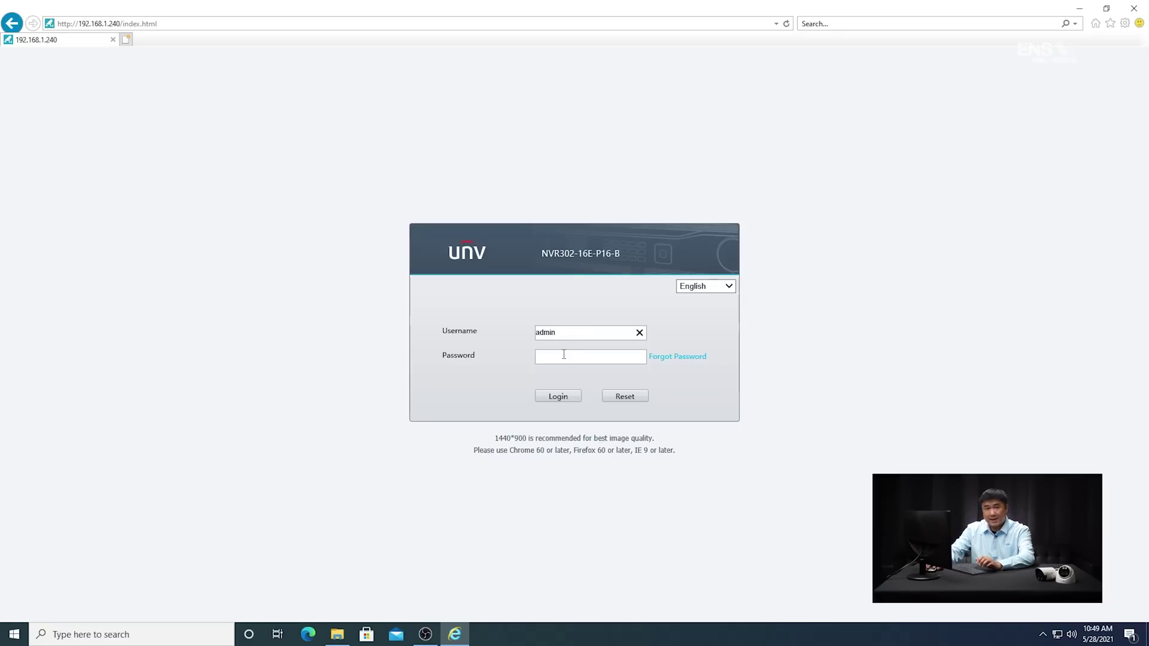
click(559, 360)
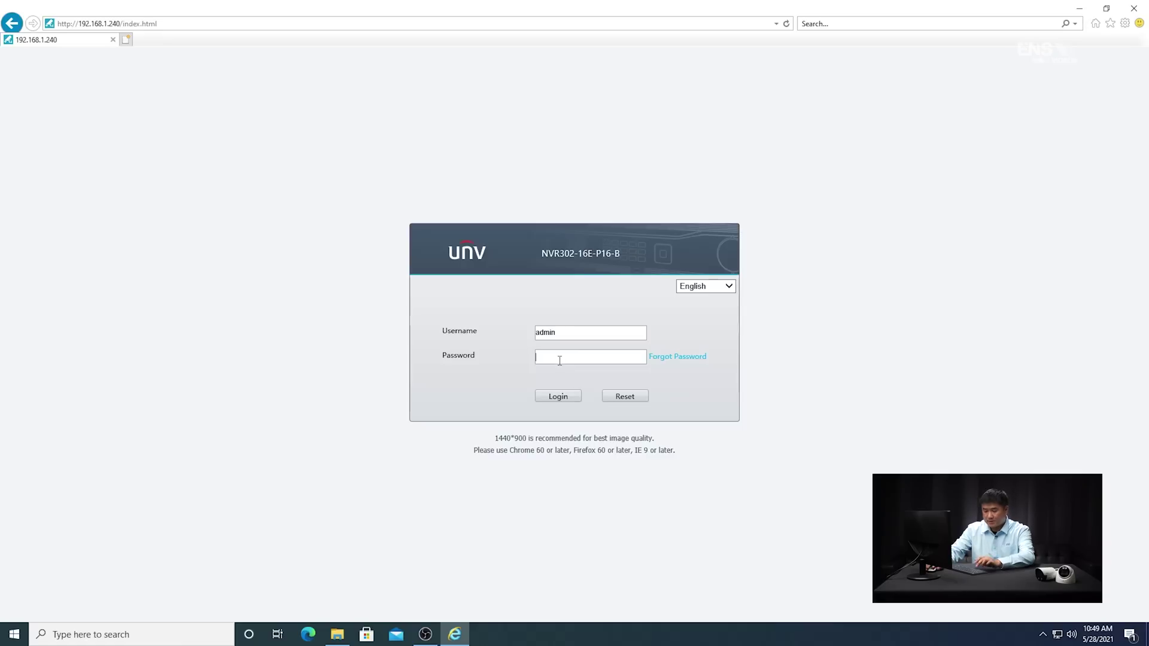
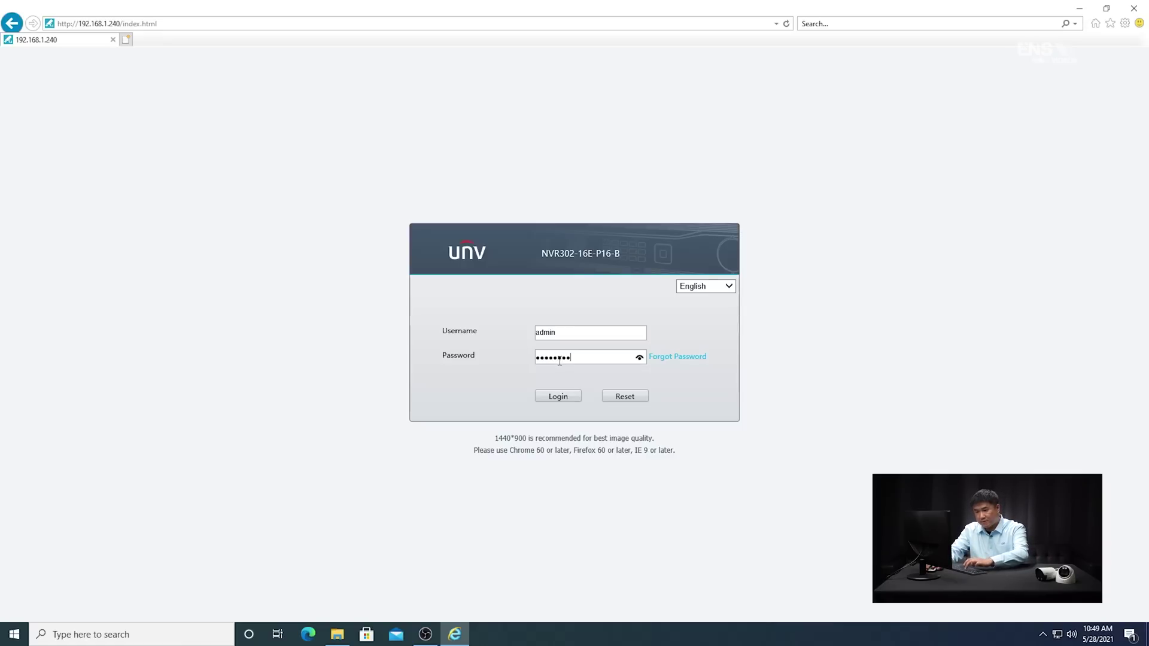
click(559, 396)
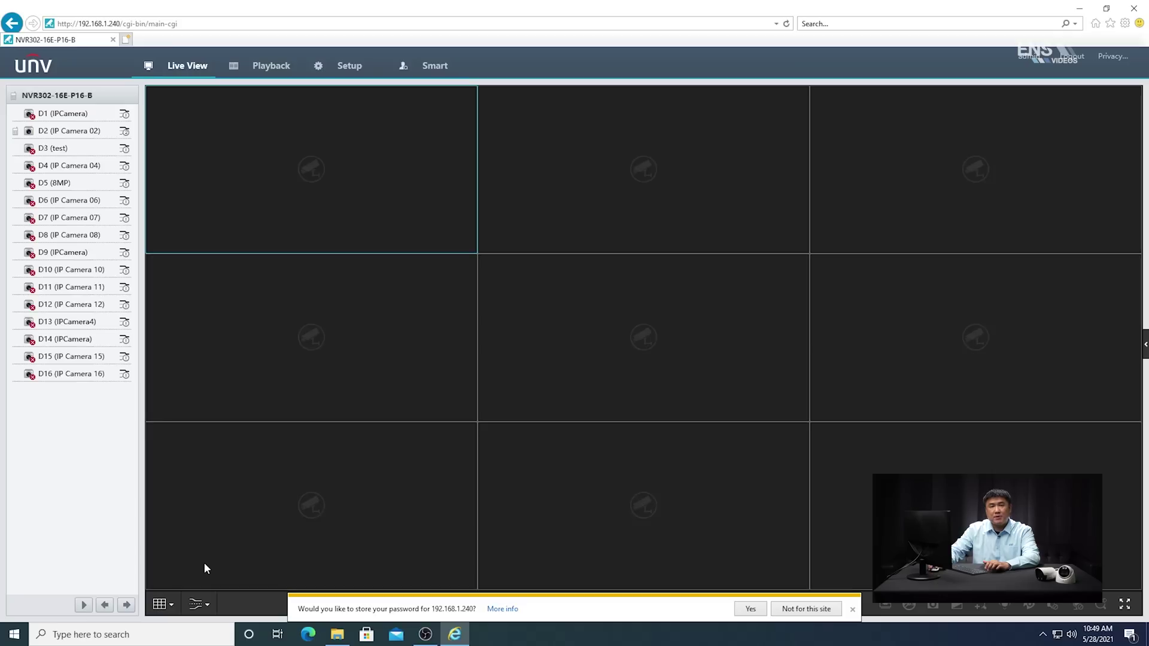
Play camera D2 alone in a 1-window layout on the first stream, then enter Setup.
click(160, 604)
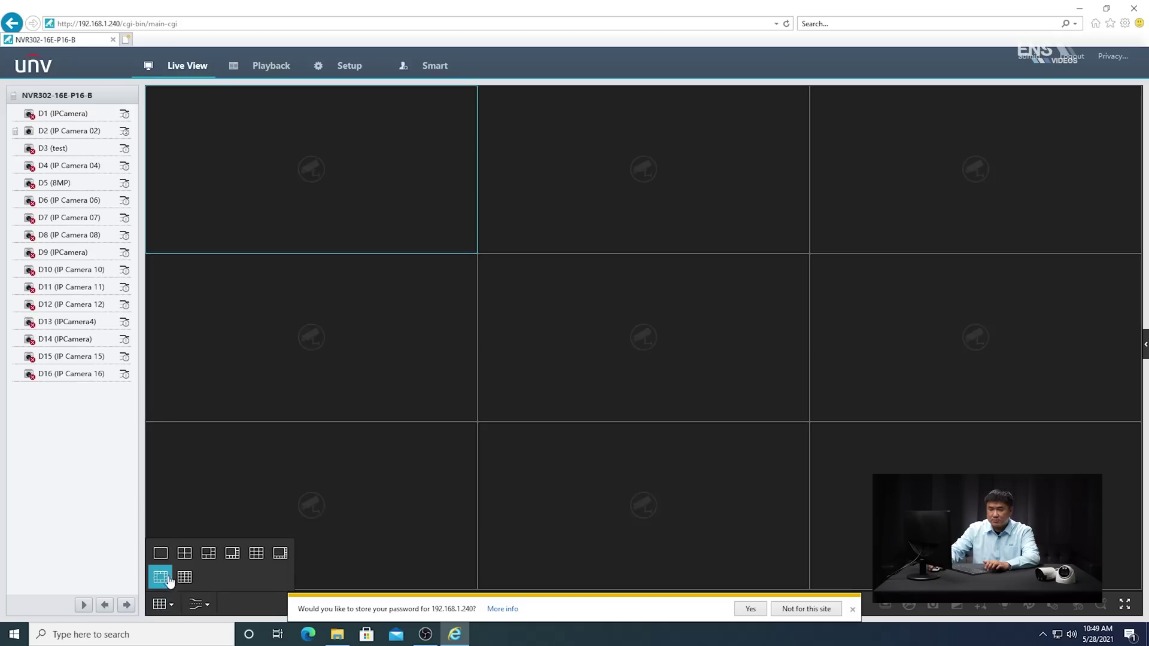
click(160, 555)
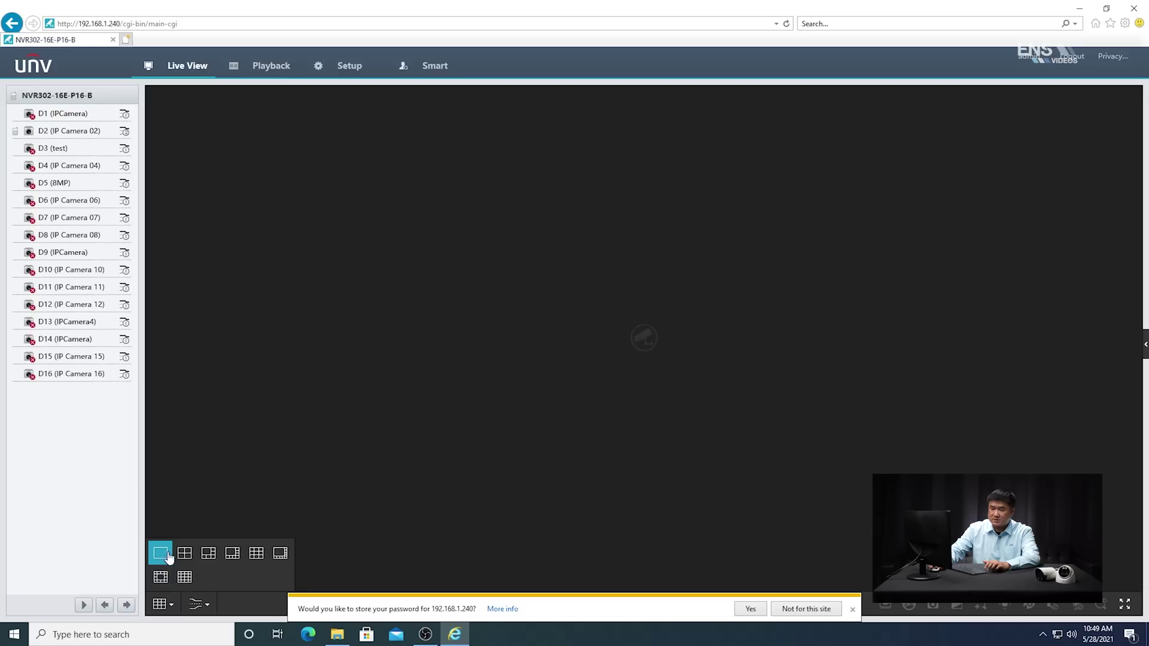
double_click(29, 134)
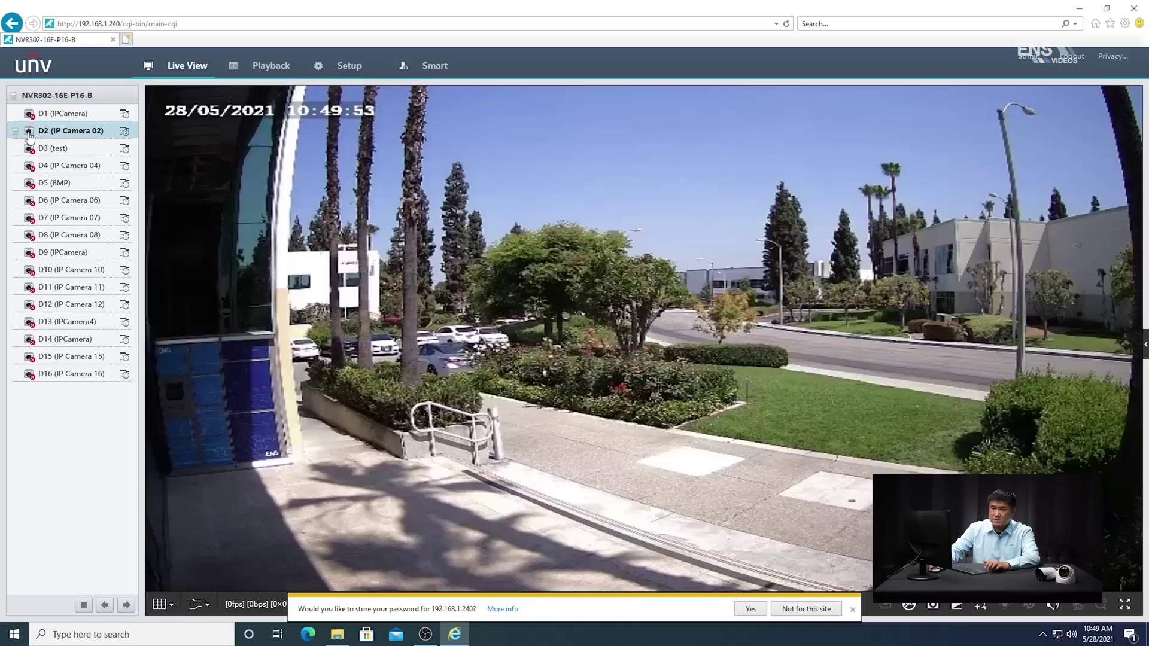
click(209, 606)
click(199, 579)
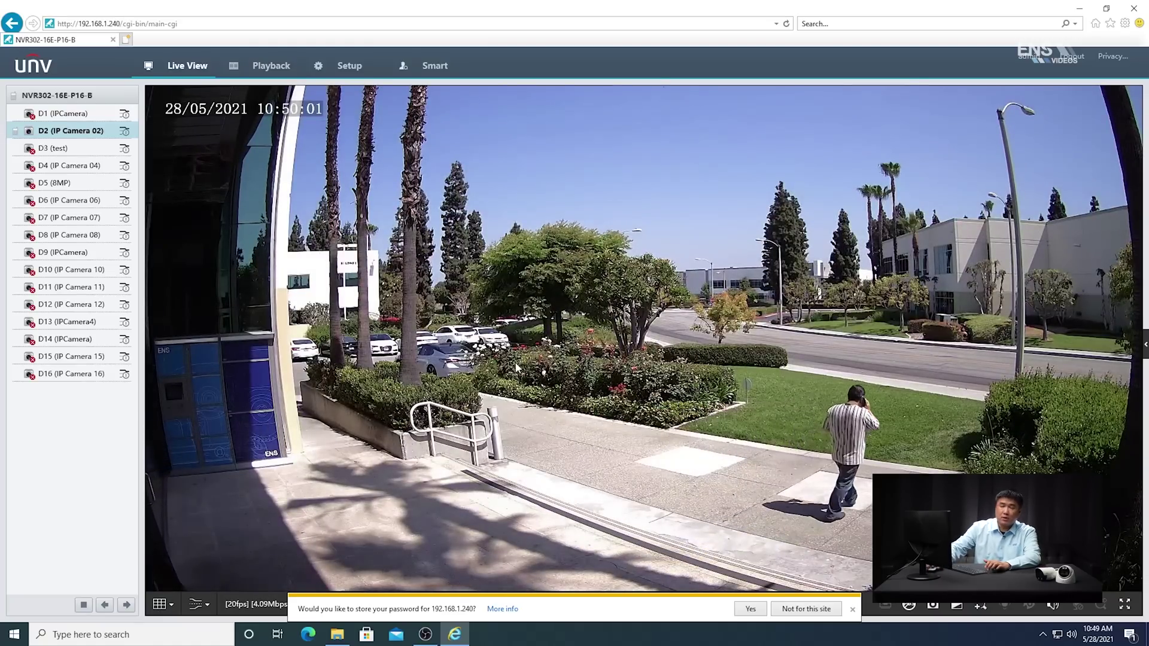
click(350, 67)
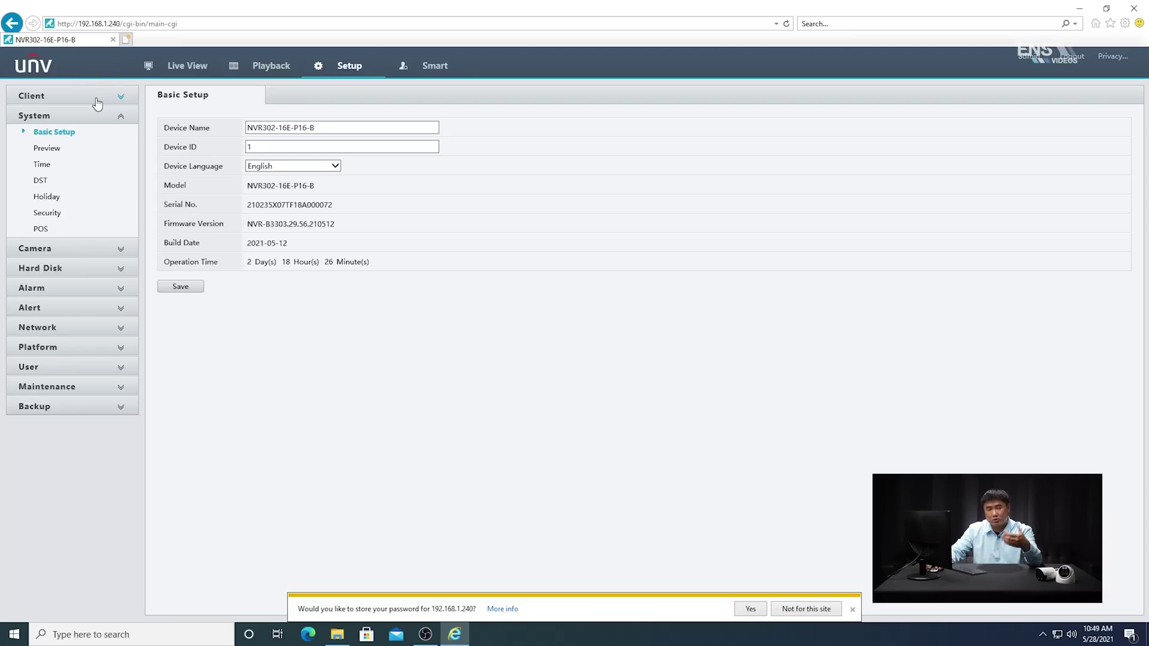
Save the Client settings with Intelligent Mark On and go to the Smart section.
click(97, 104)
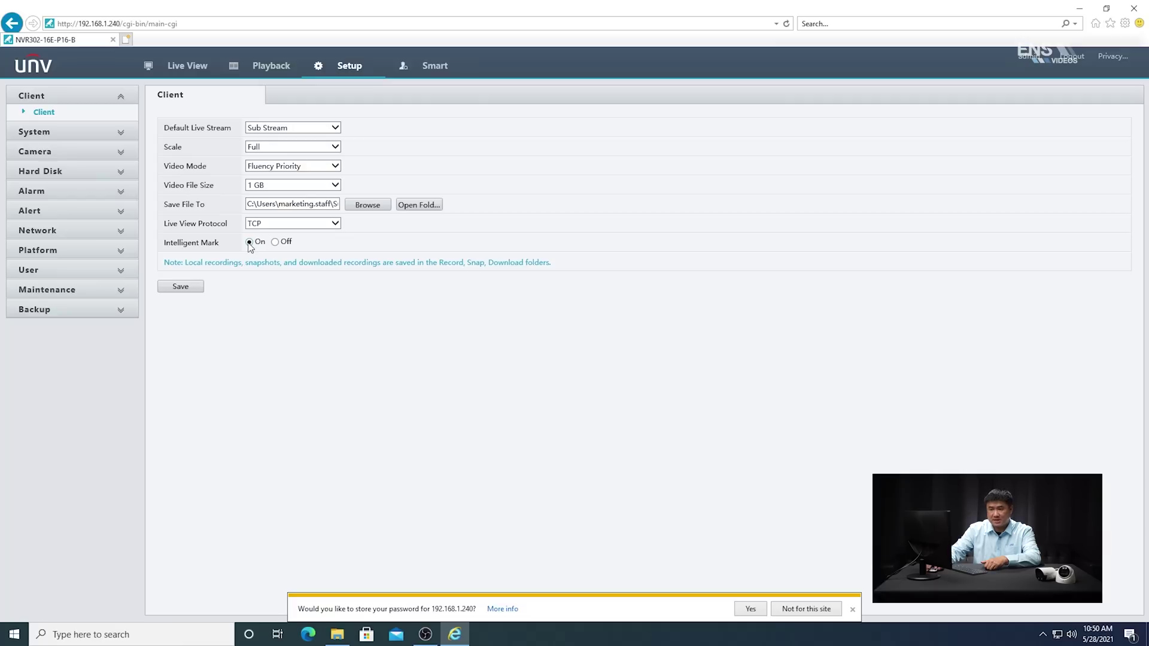
click(188, 290)
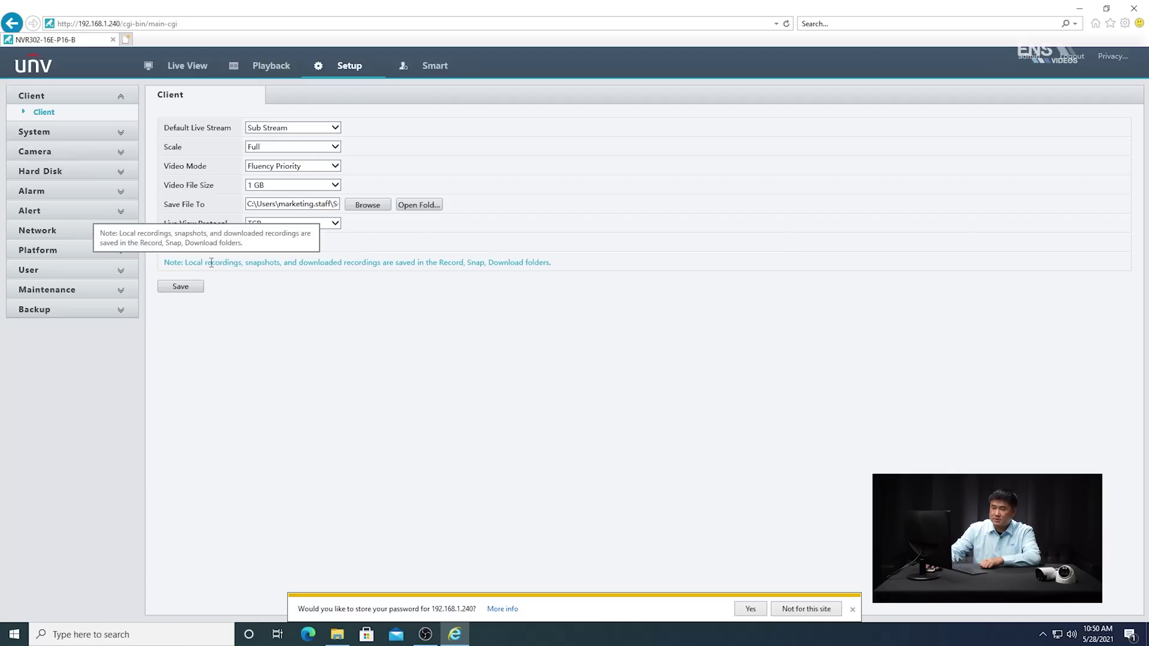
click(432, 67)
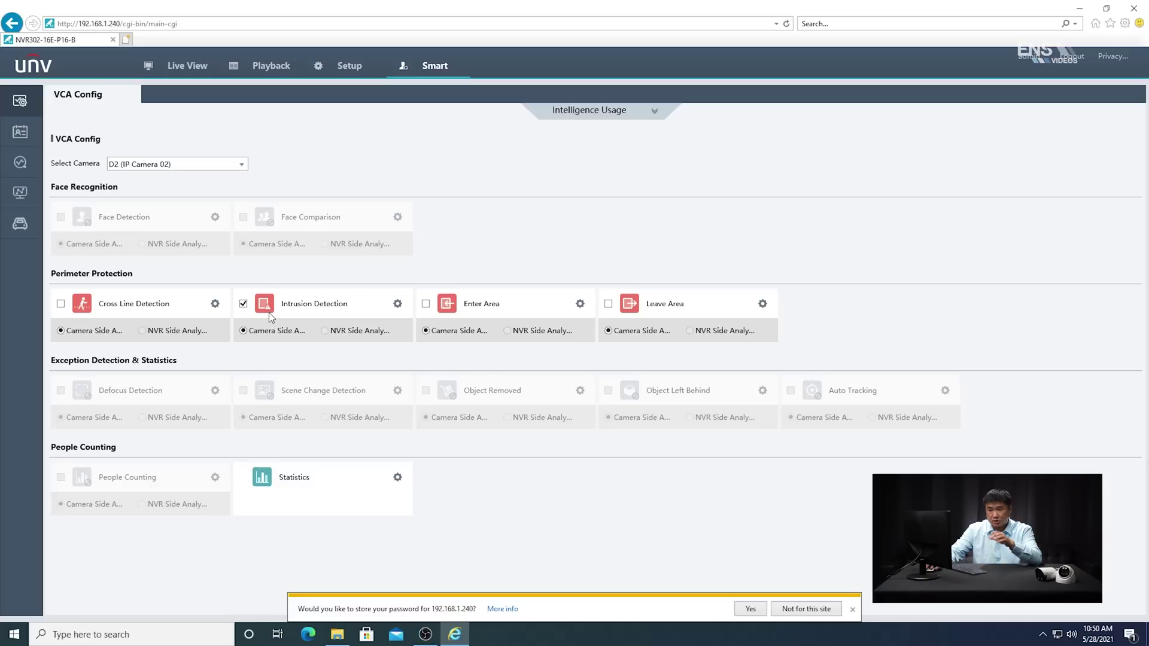
Open the Intrusion Detection gear settings for camera D2 on the VCA Config page.
click(398, 304)
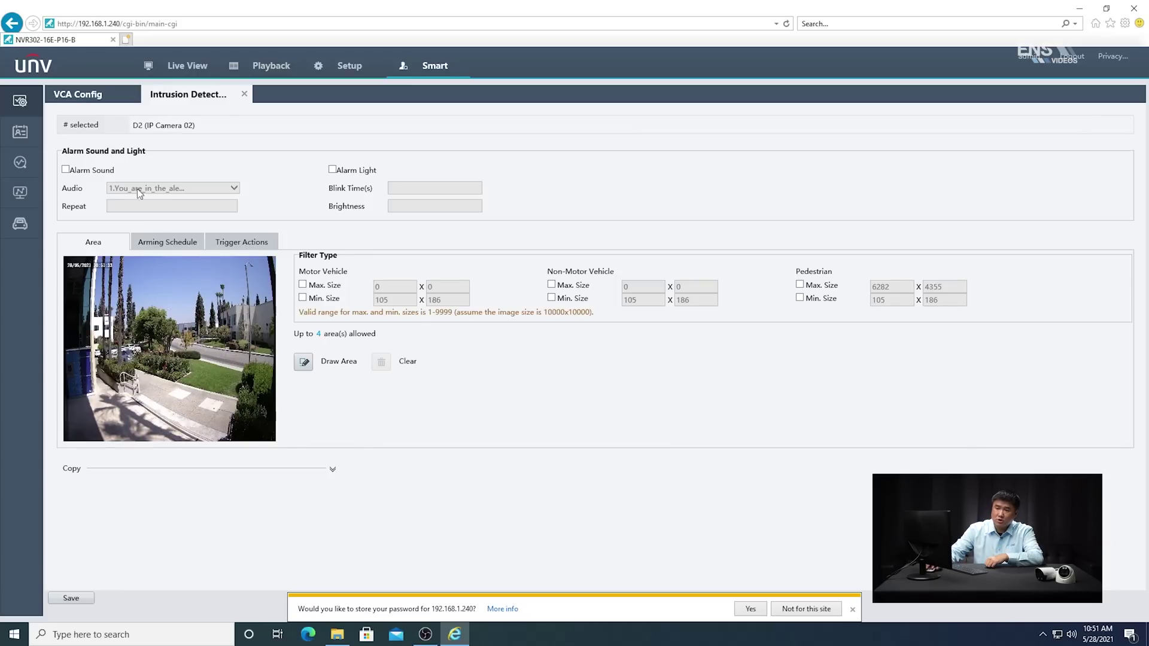
Enable the alarm sound with the alert-area warning clip repeating 10 times.
click(66, 170)
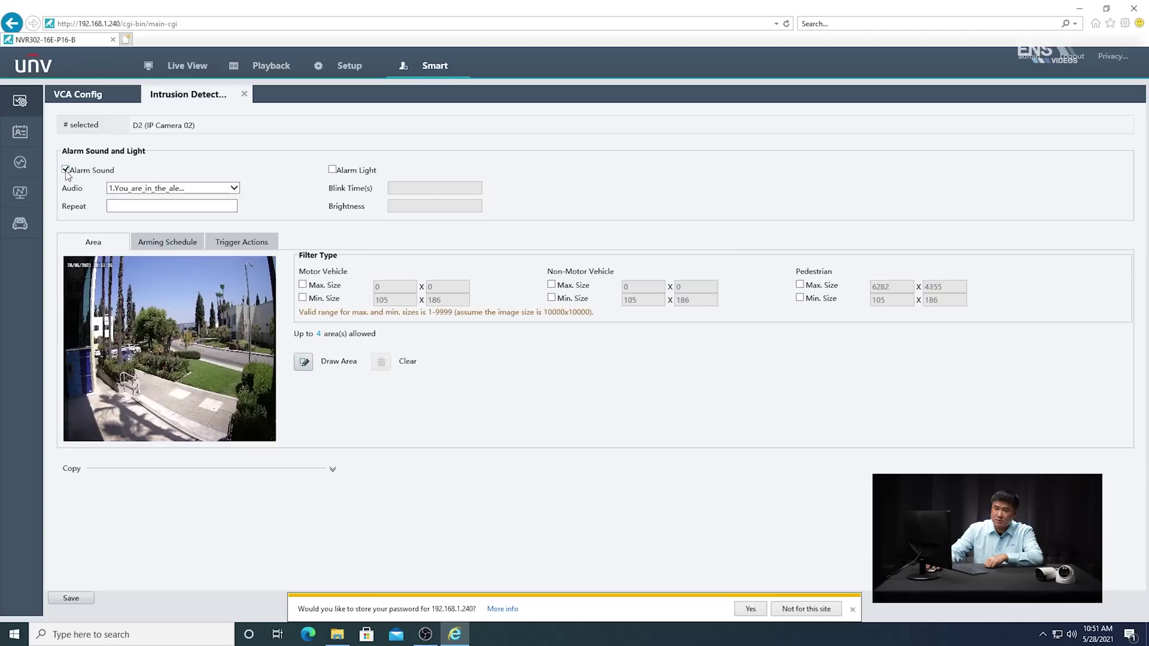
click(227, 191)
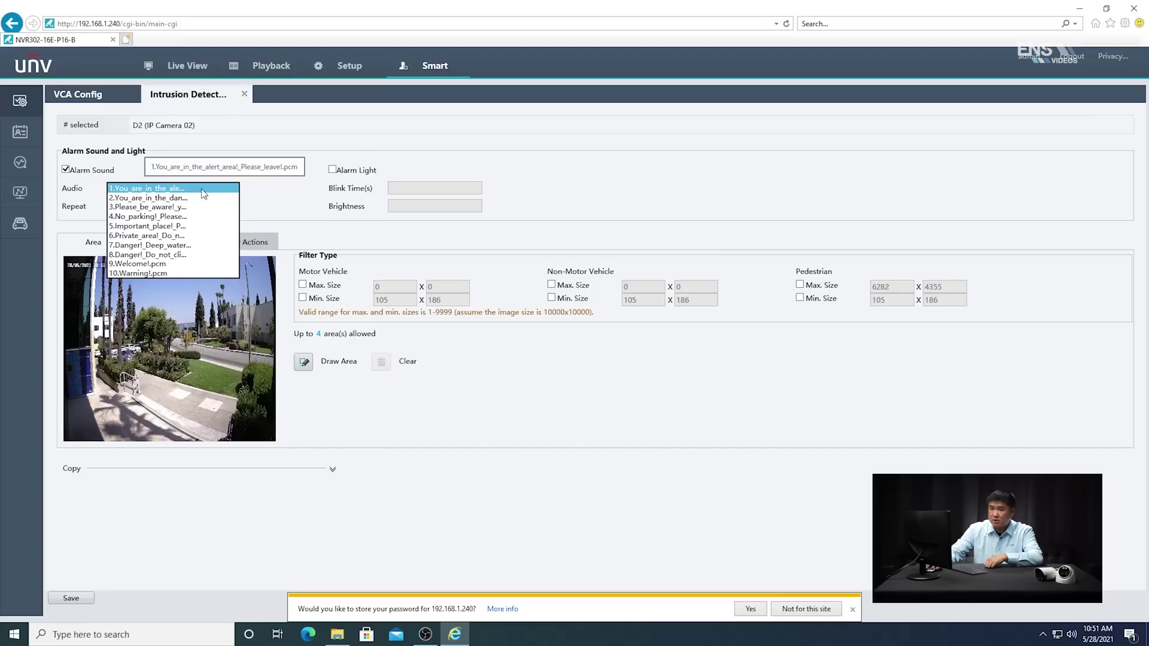
click(203, 190)
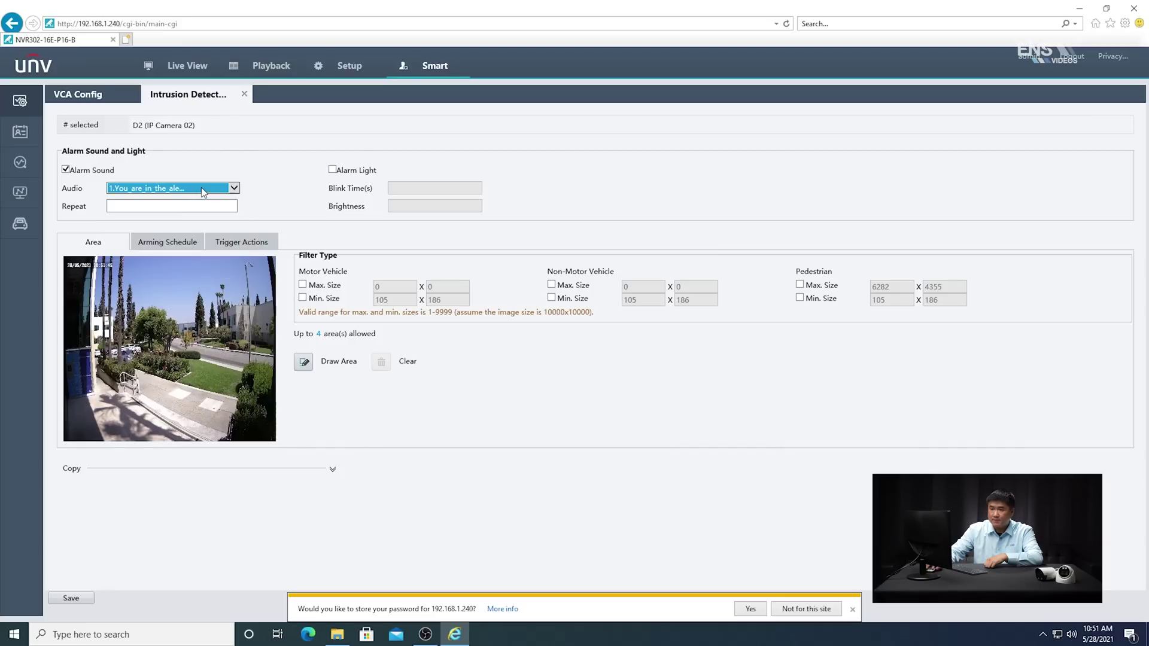
click(158, 208)
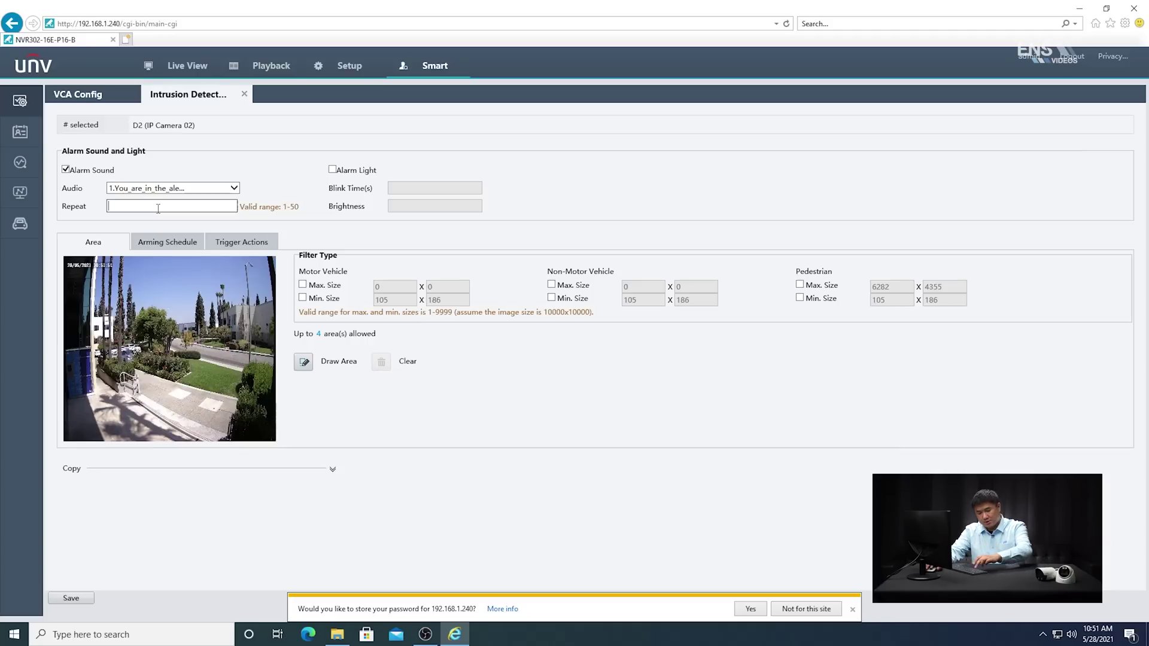
text(10)
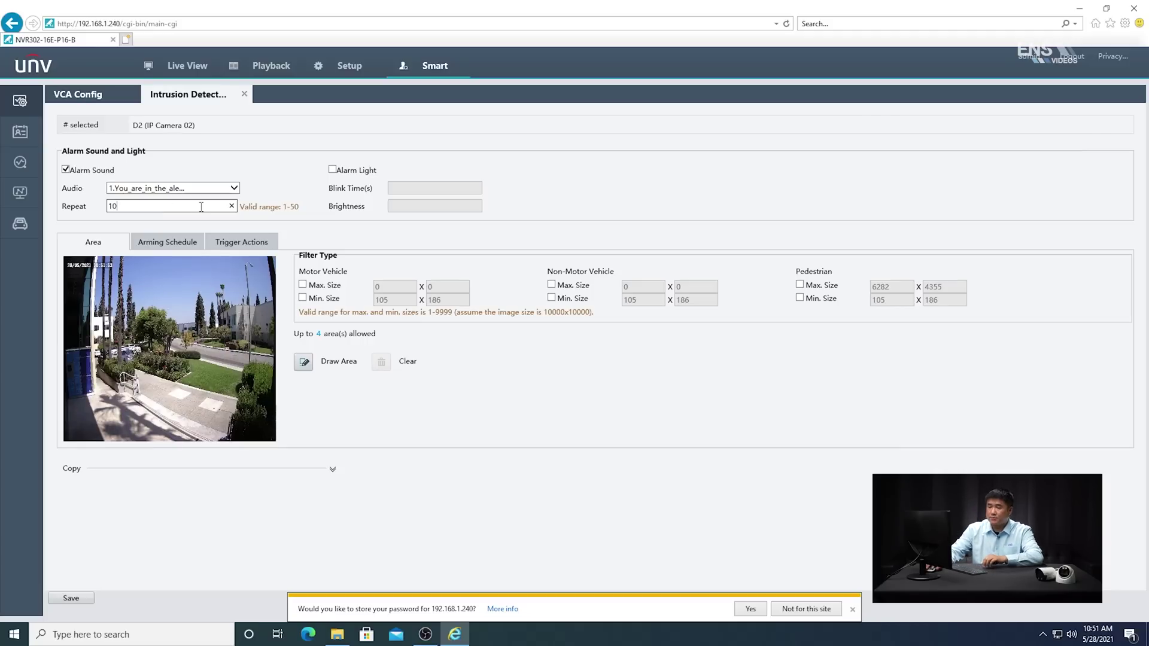
Enable the alarm light with blink time 20 seconds and brightness 20.
click(336, 173)
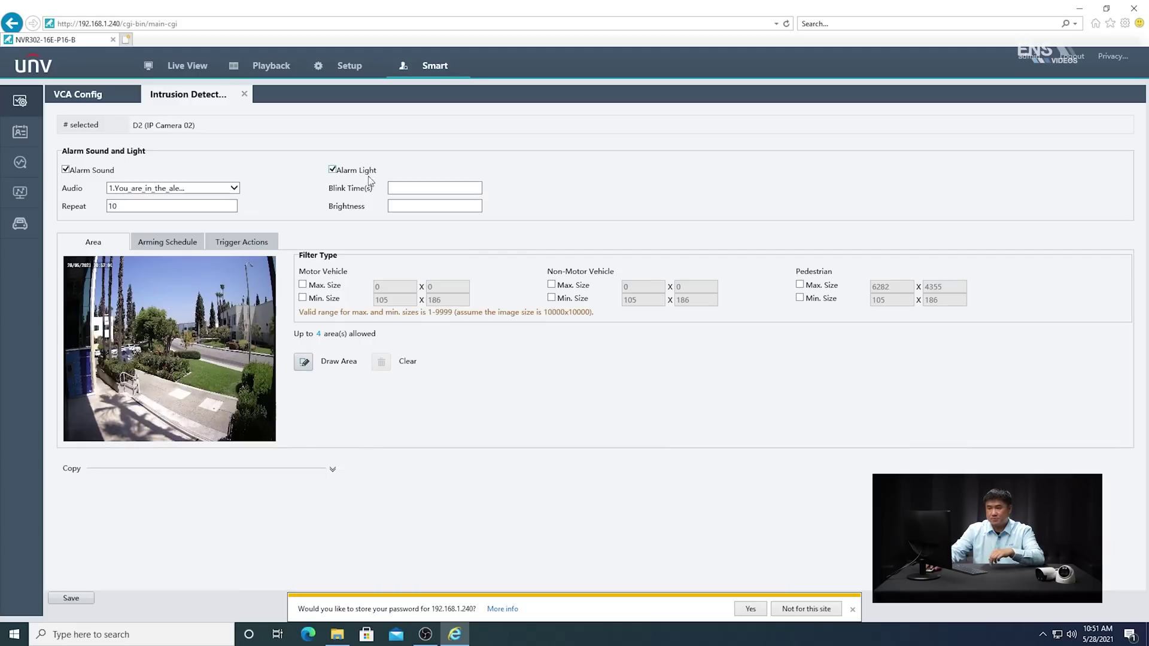
click(400, 188)
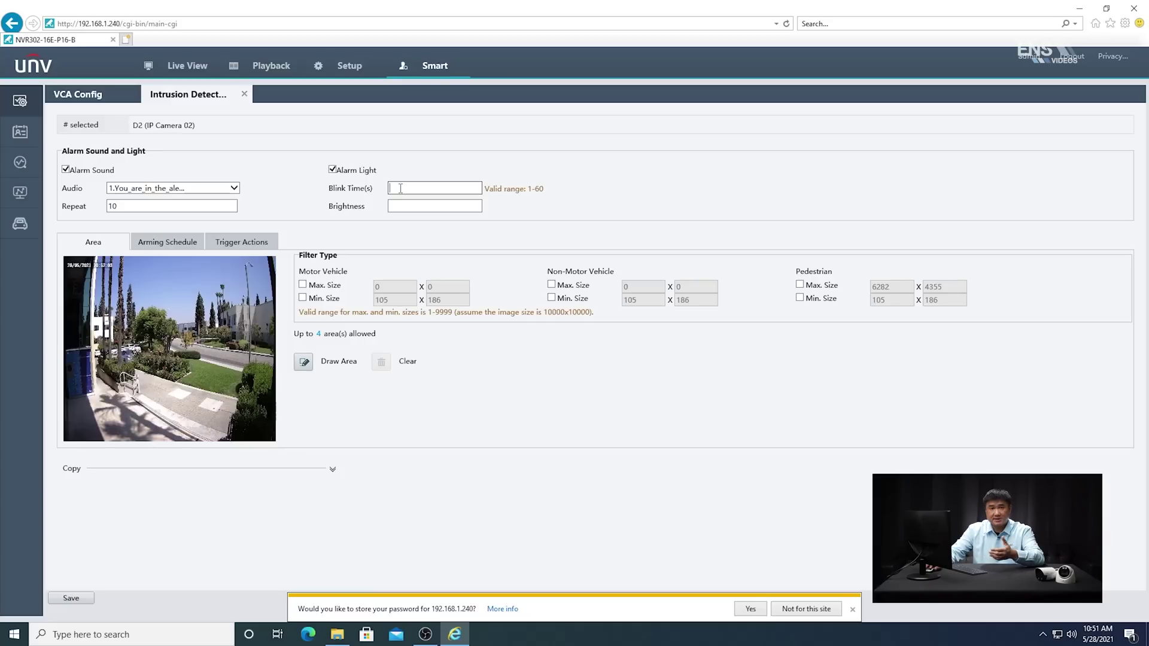
text(20)
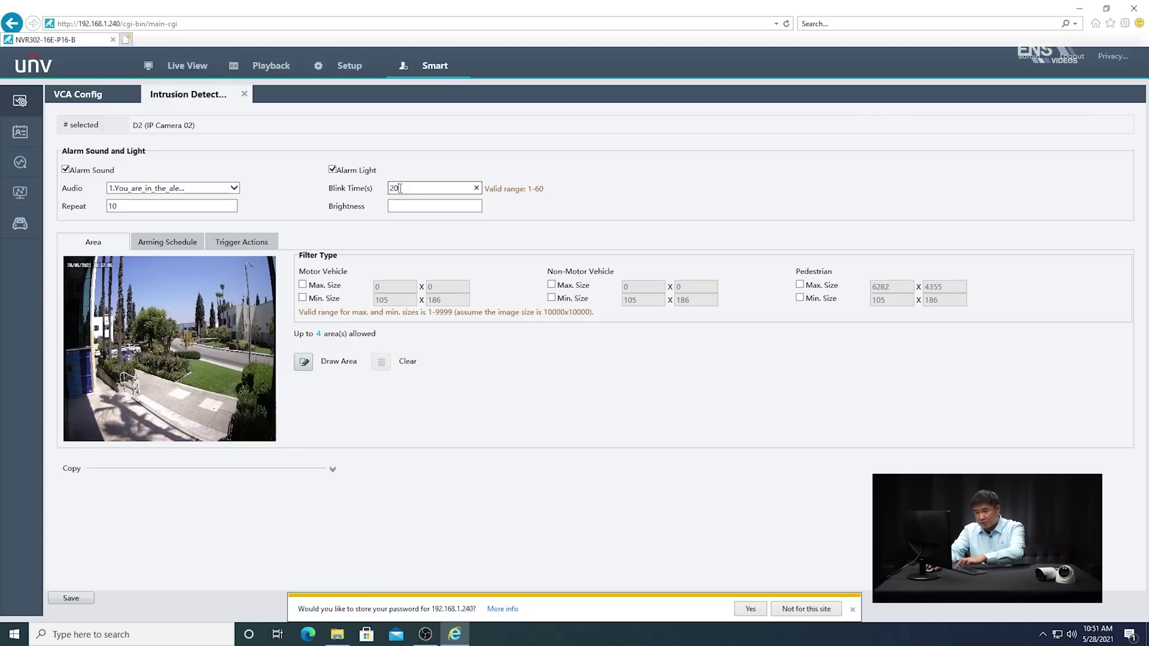
click(400, 207)
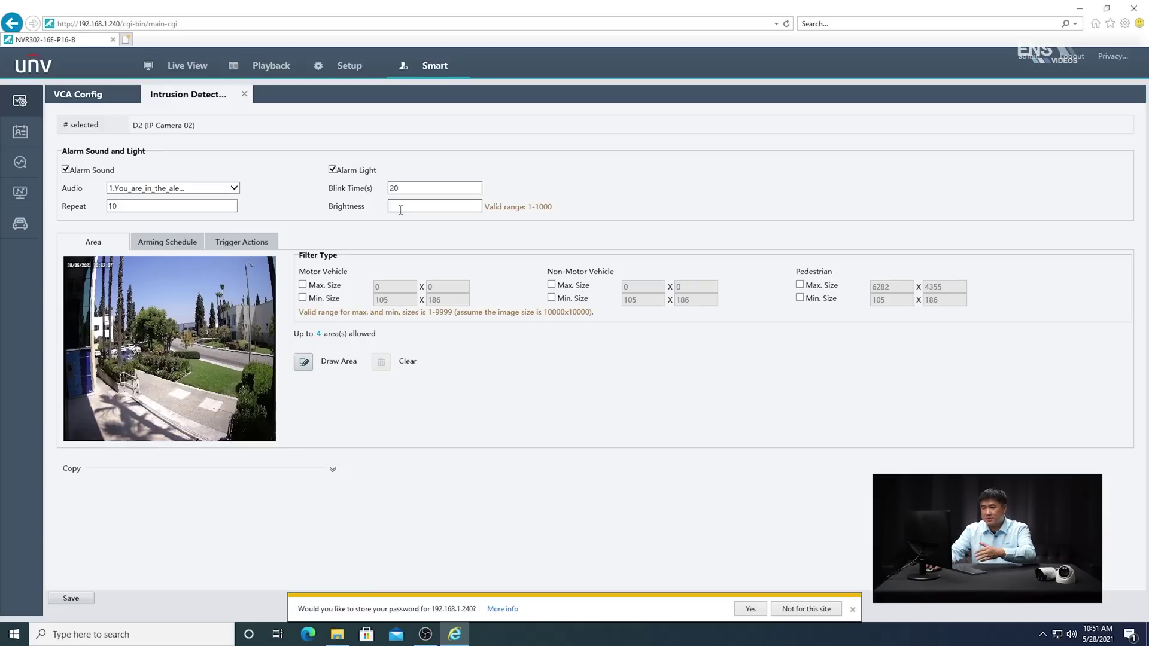
text(20)
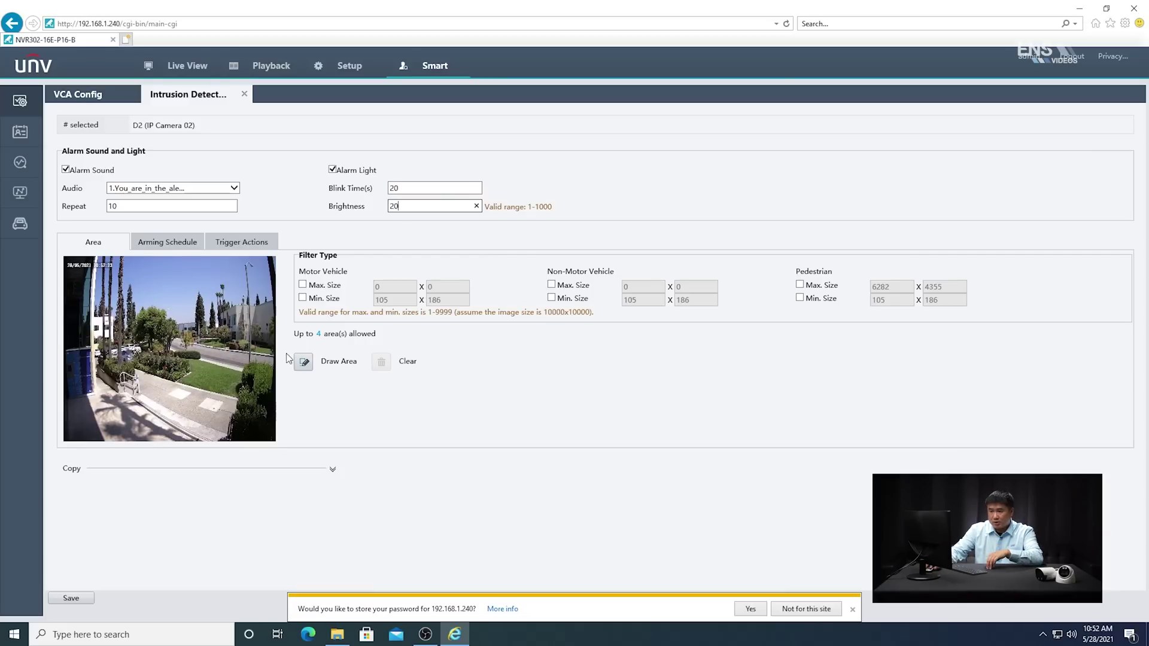
Draw rectangular area 1 across the lower part of D2's image over the lawn and walkway.
click(304, 364)
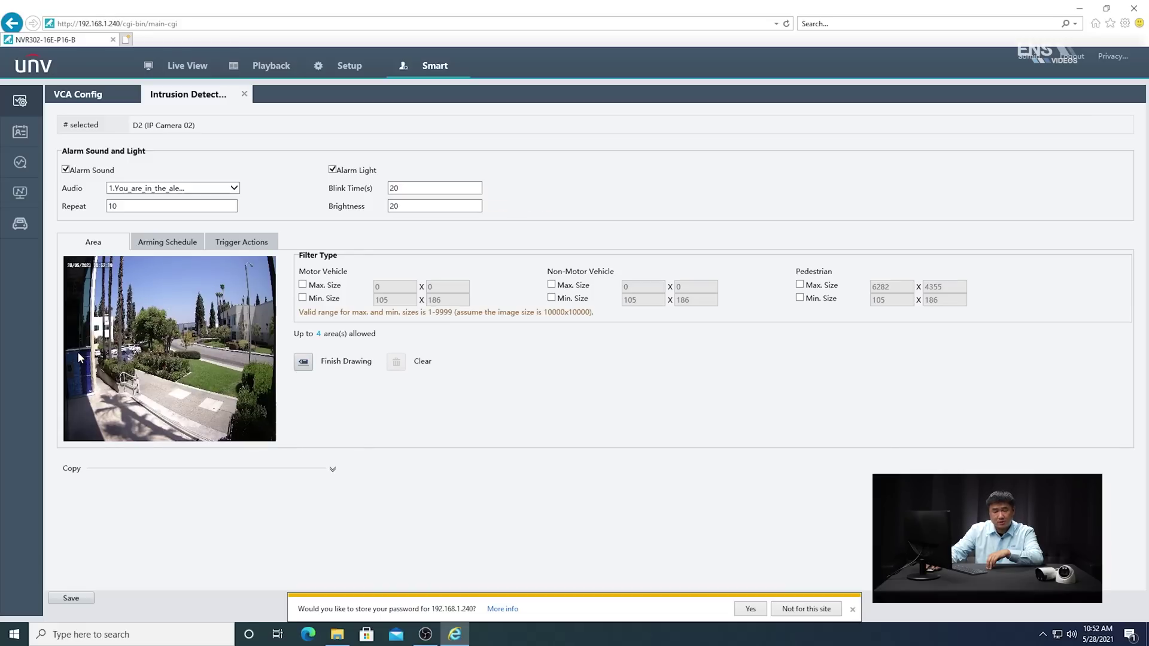
click(76, 354)
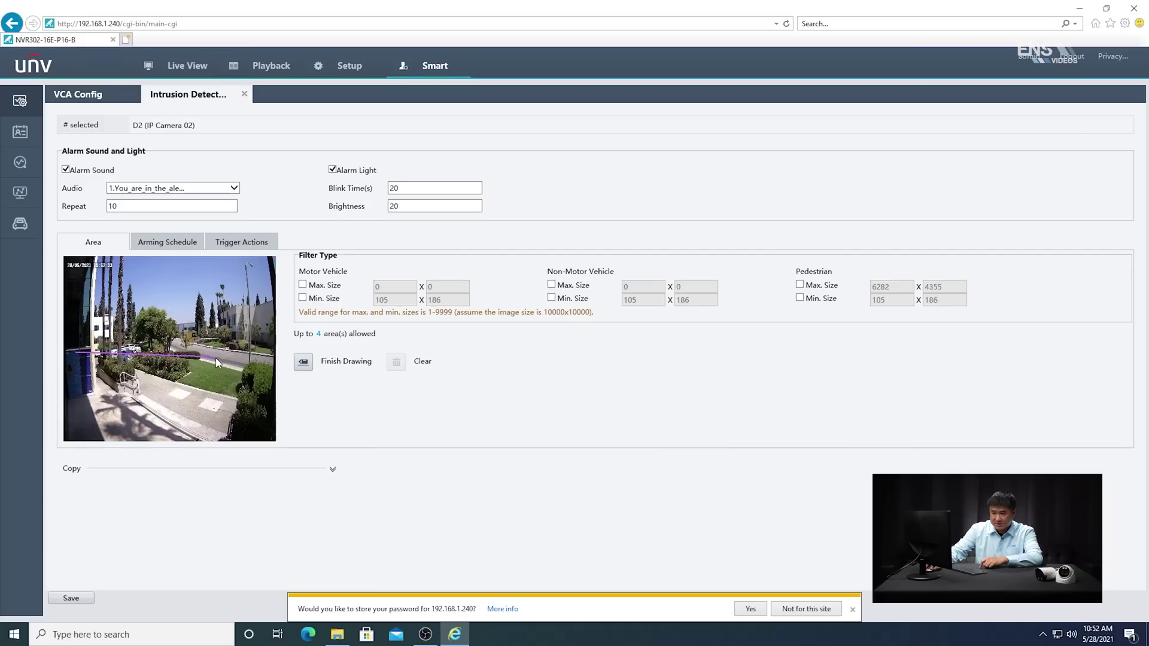
click(271, 359)
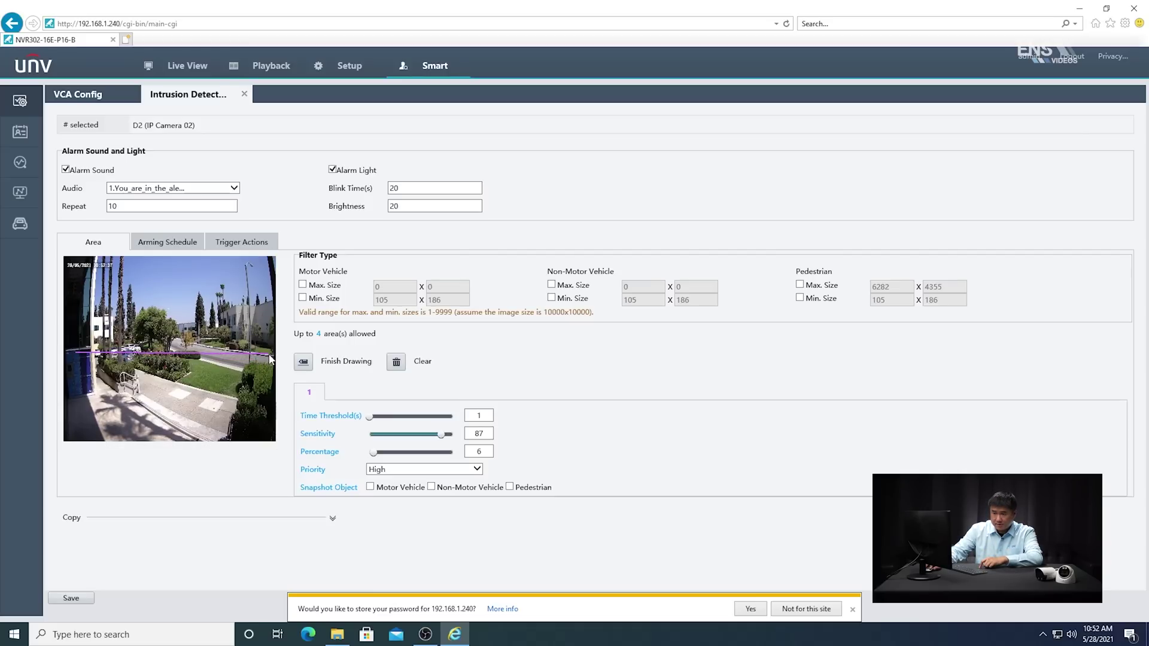
click(267, 422)
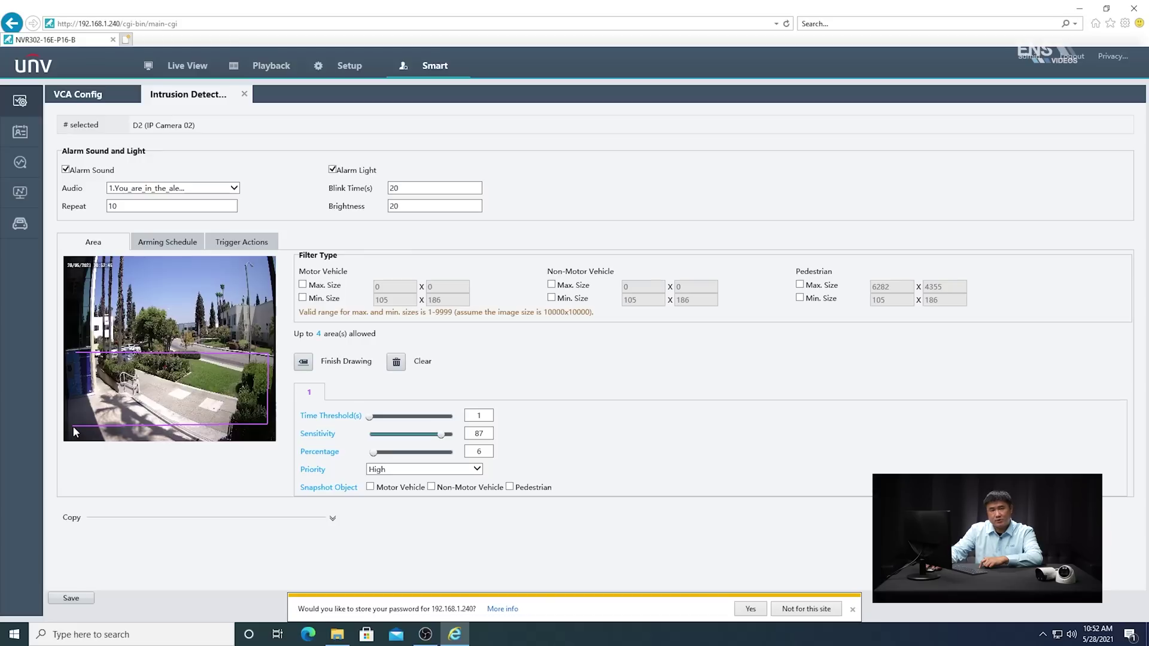
click(73, 425)
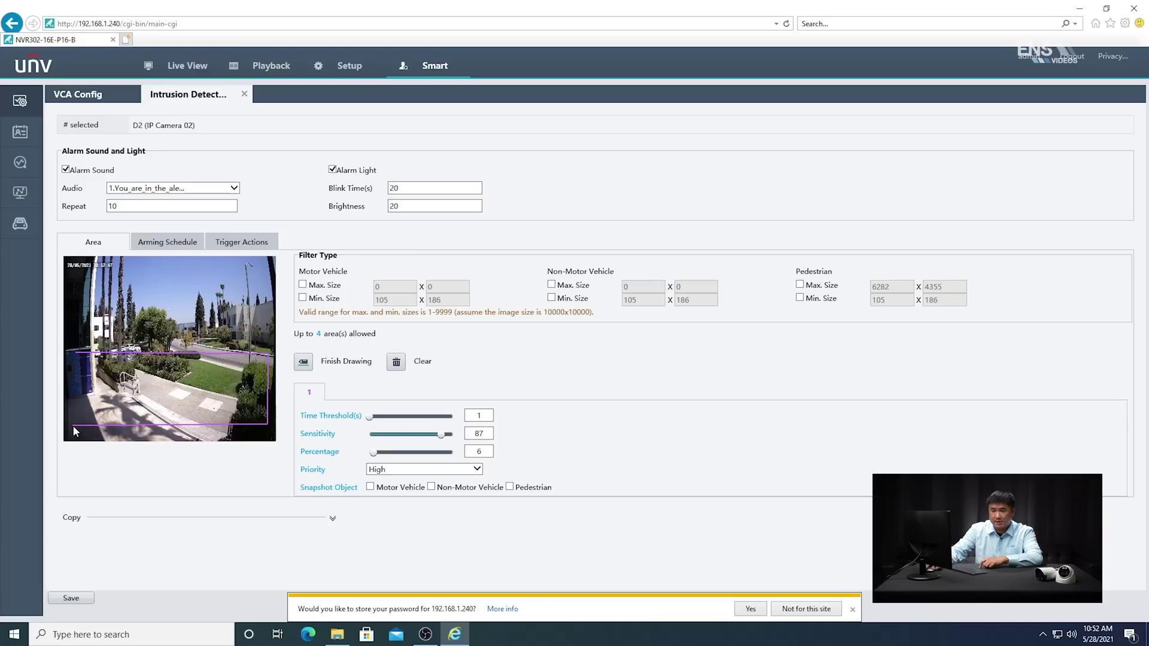
click(74, 353)
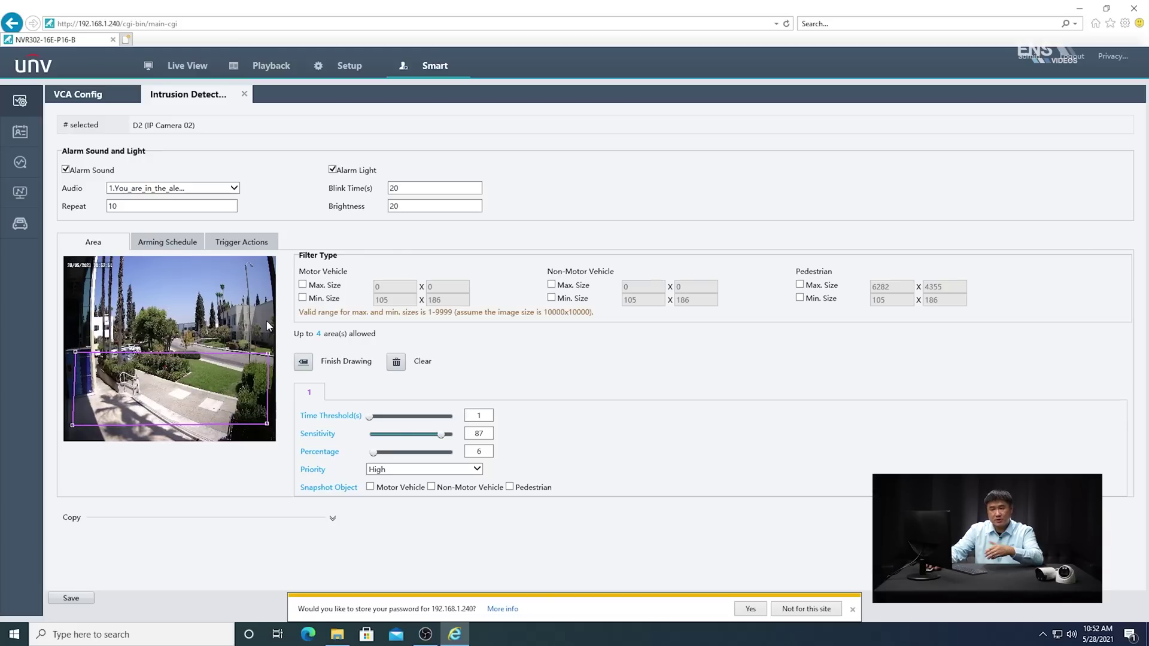
click(219, 325)
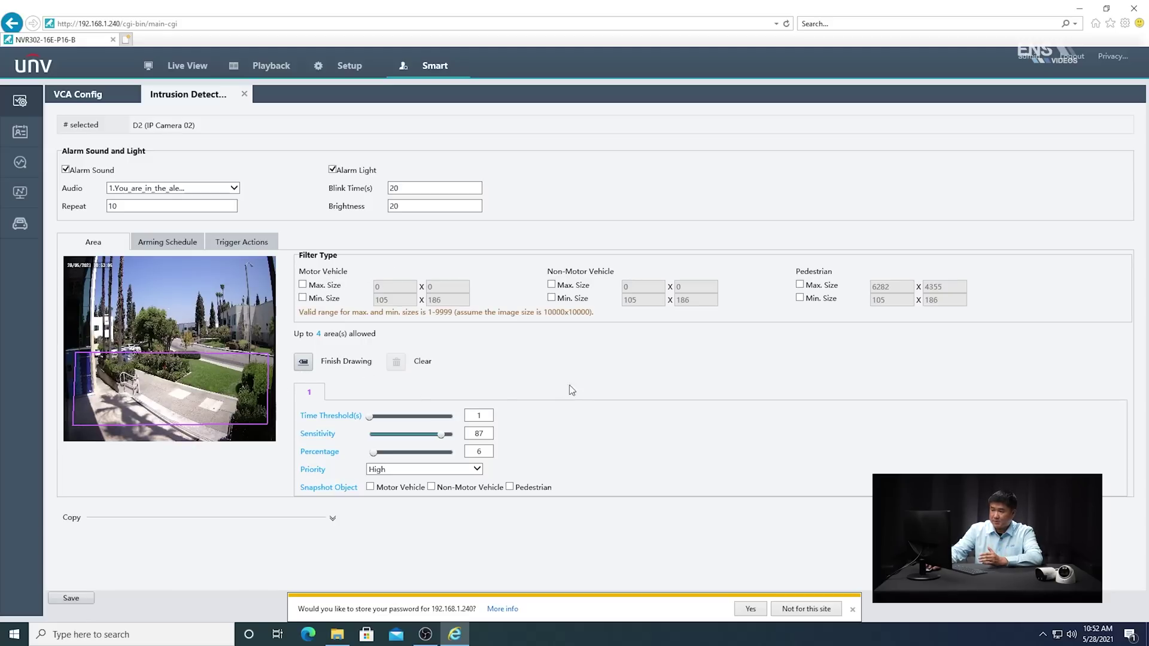
Apply the Pedestrian Min. Size filter, snapshot pedestrians, and include Arming Schedule when copying.
click(800, 299)
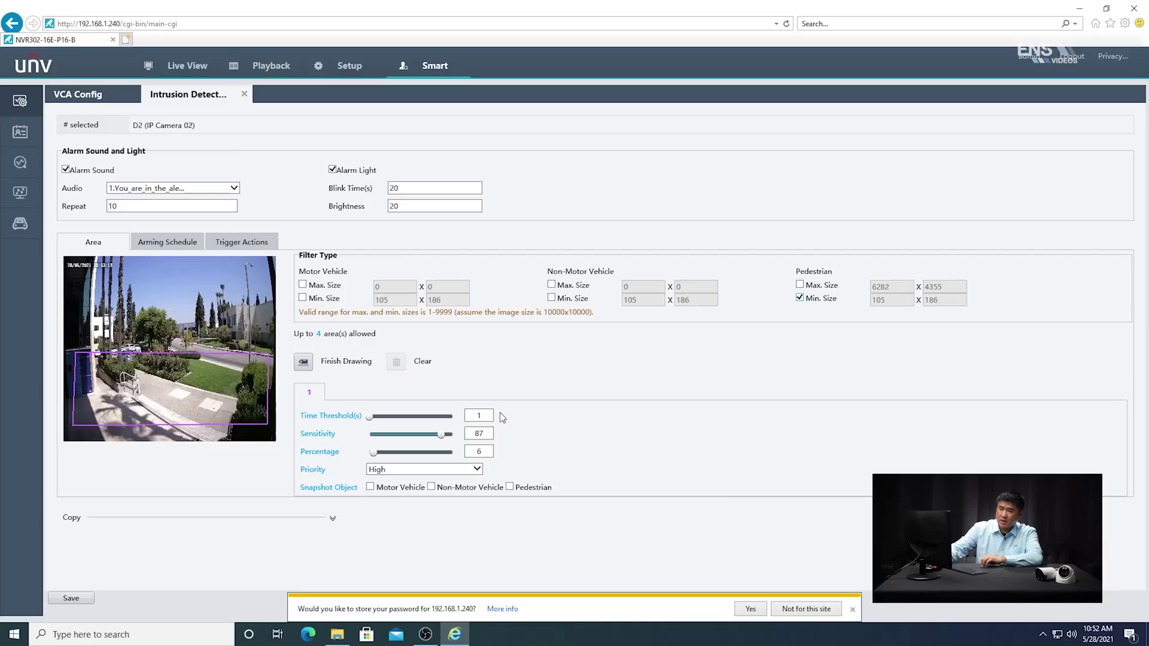
click(304, 362)
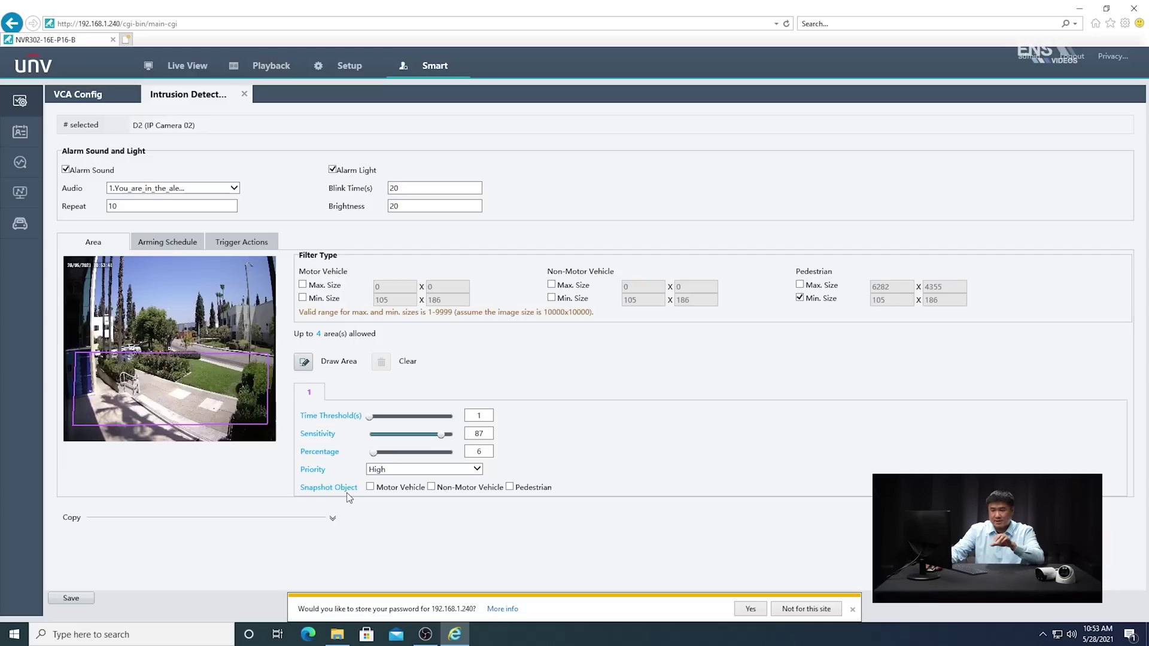
click(509, 486)
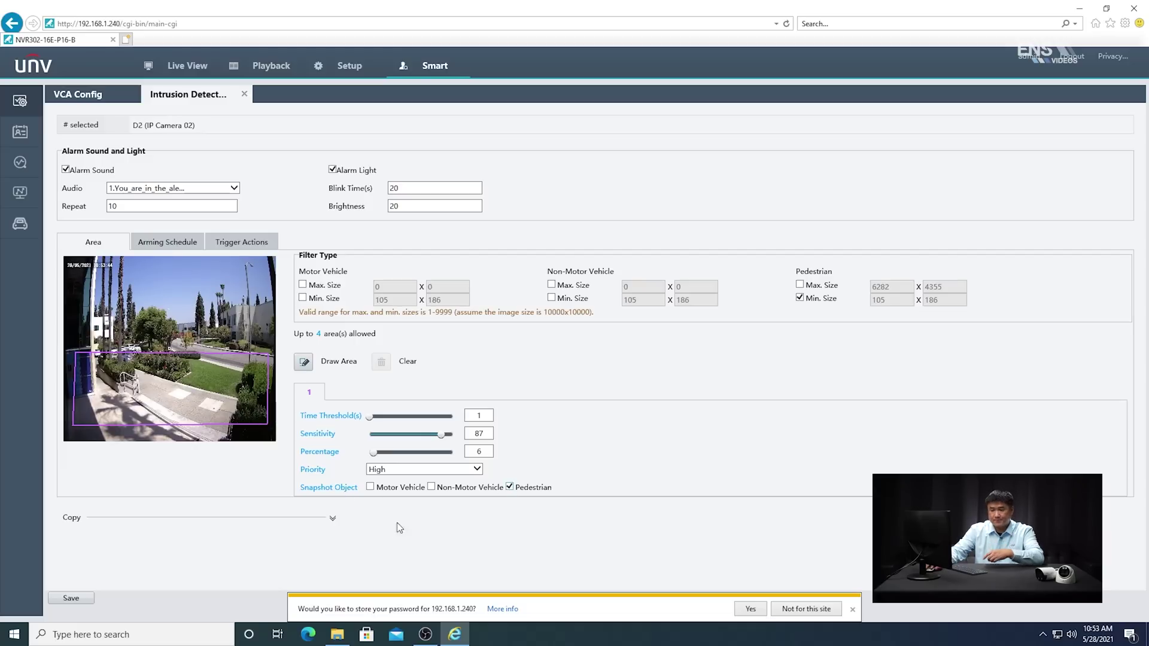
click(334, 519)
scroll(382, 495, down, 1)
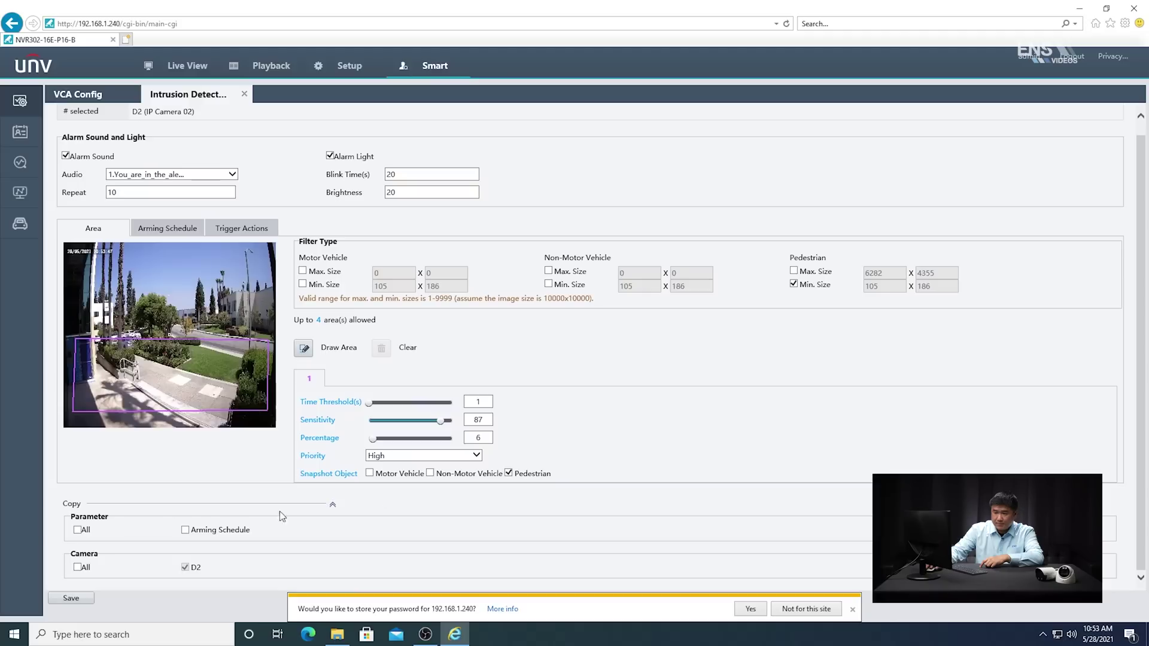
click(185, 530)
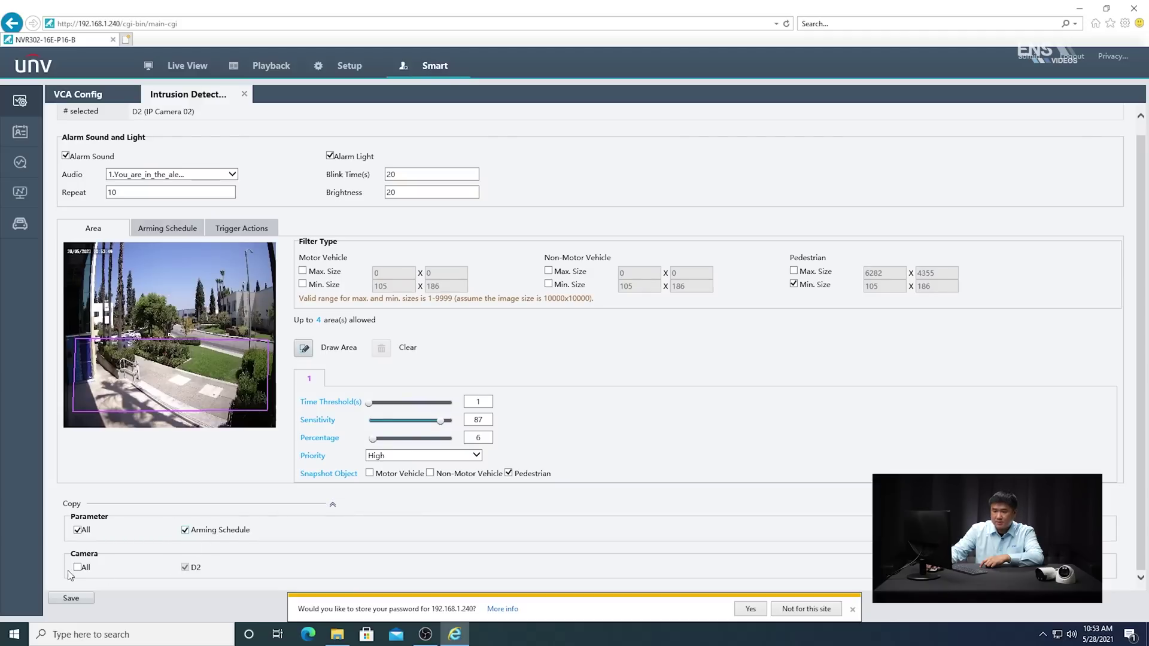
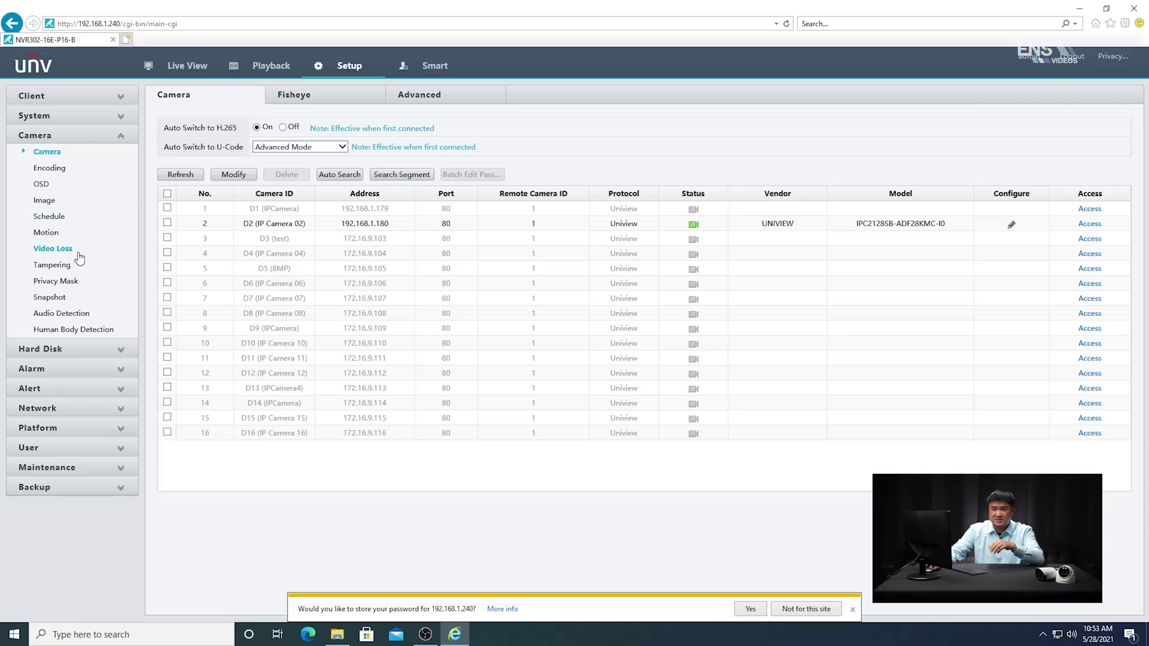
Open Camera > Schedule and select camera D2 (IP Camera 02) from Select Camera.
click(51, 216)
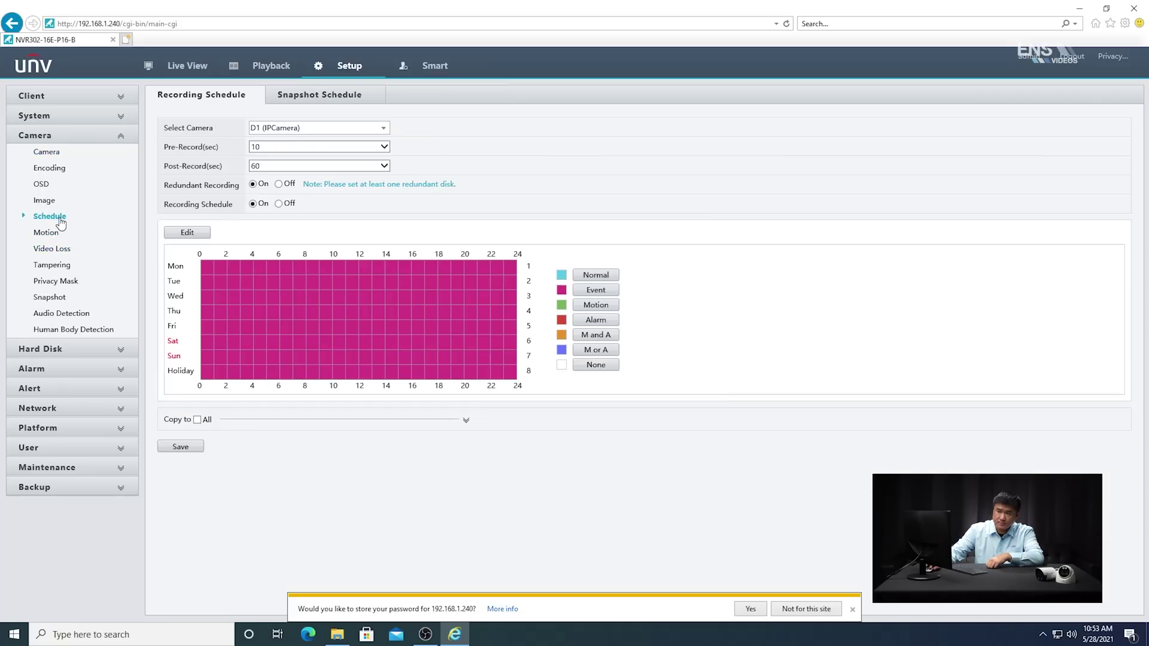
click(384, 129)
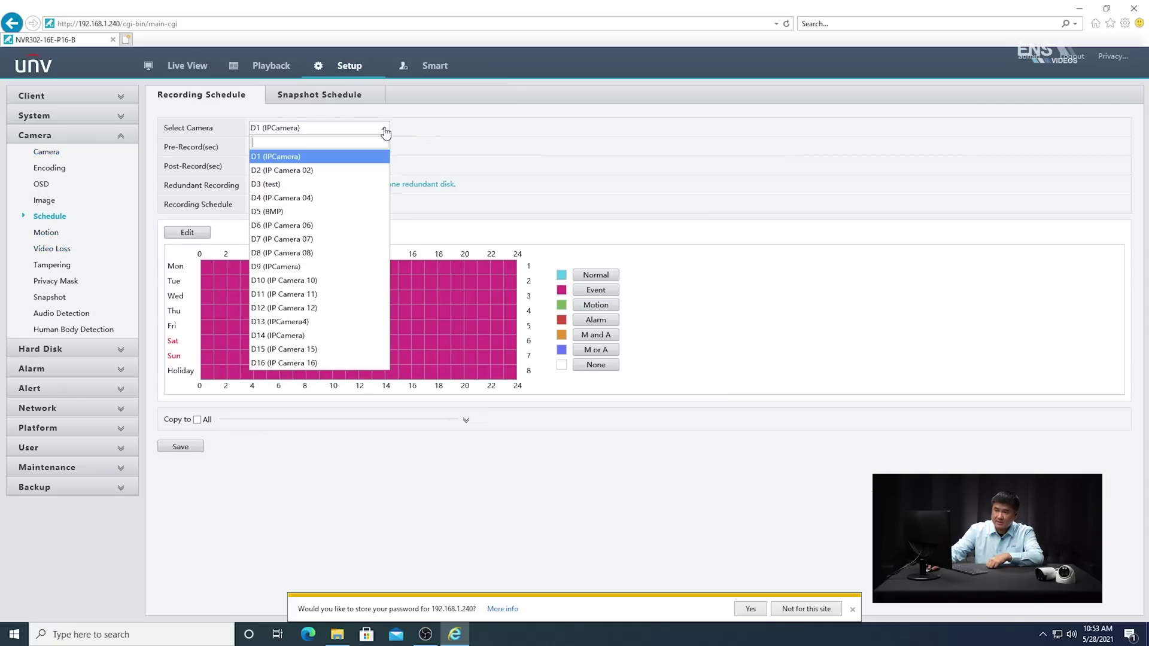
click(331, 171)
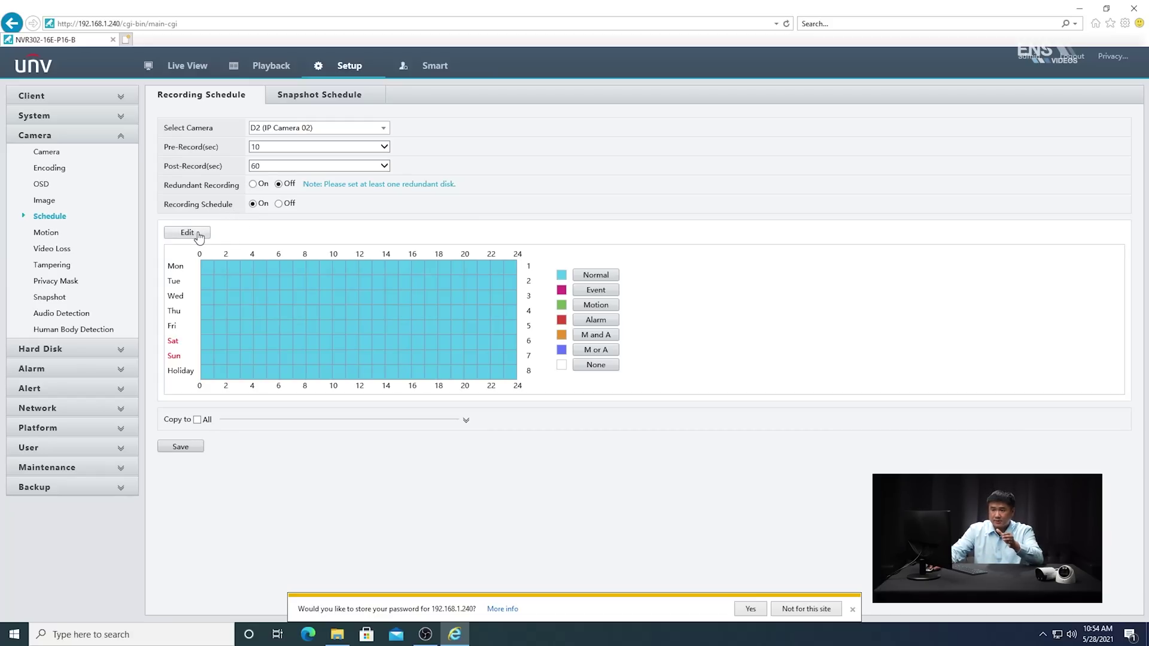
Edit D2's schedule to All Day Type Event, copied to every day, and confirm.
click(198, 236)
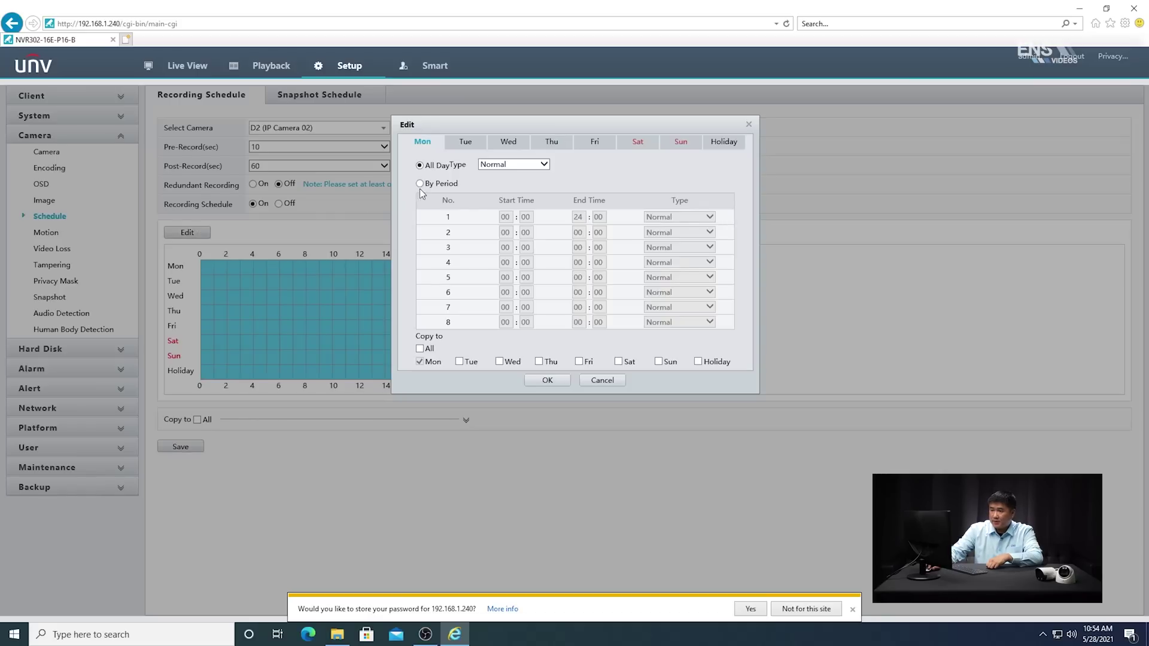
click(541, 169)
click(511, 174)
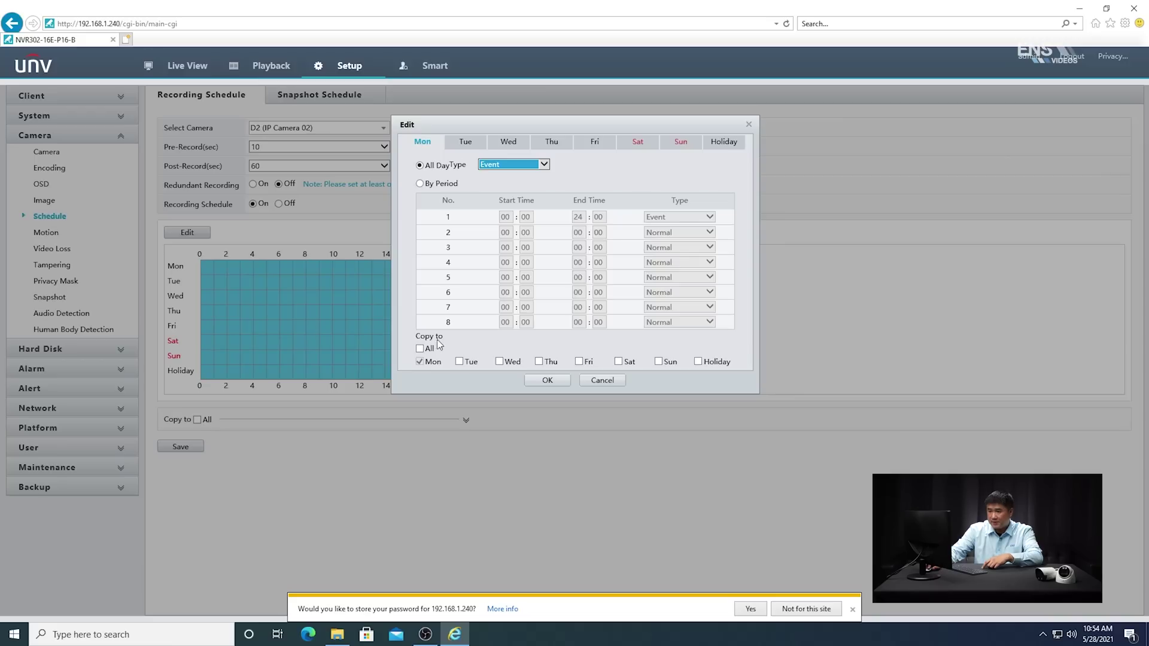
click(420, 349)
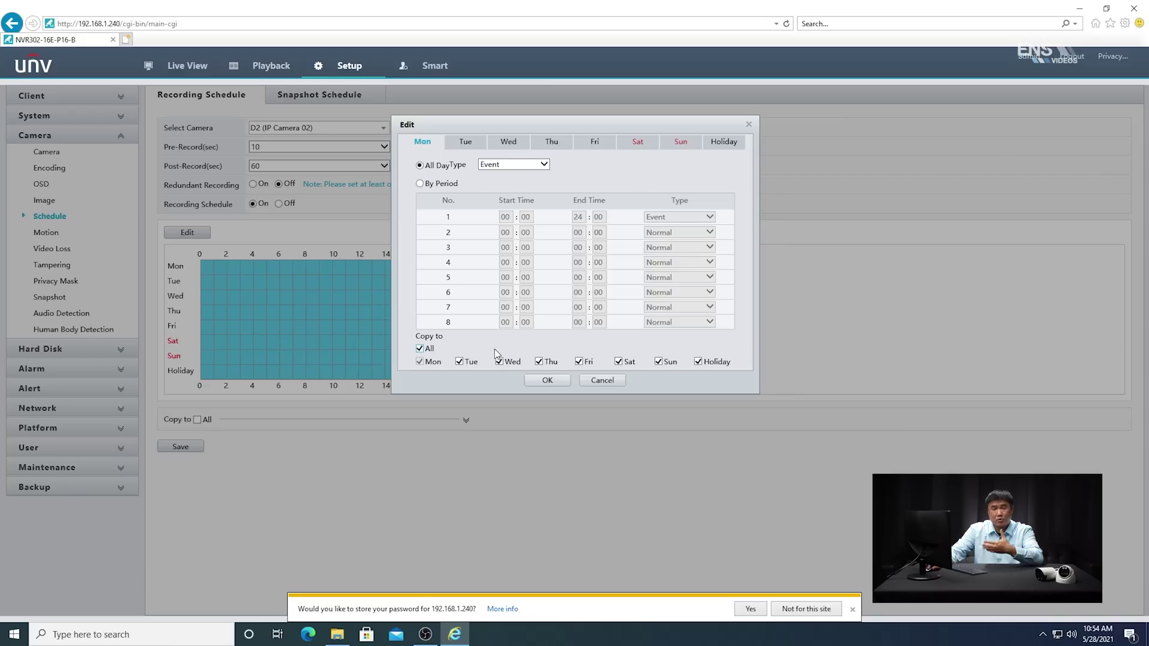
click(546, 381)
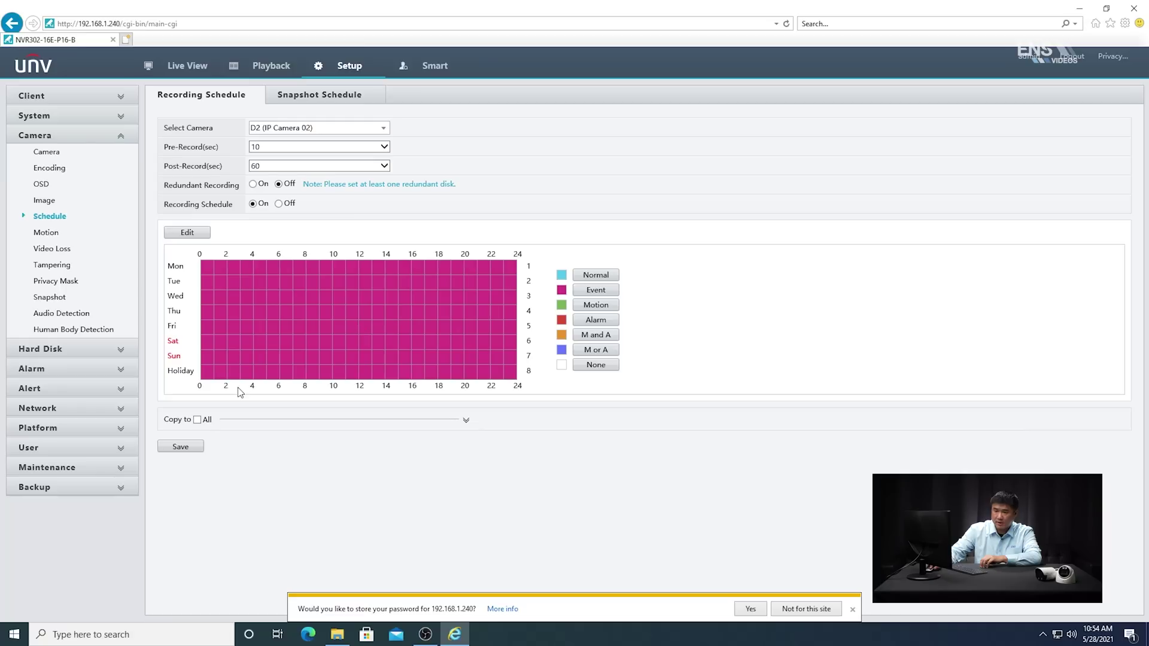
Save D2's all-day Event schedule, copying it to cameras D1–D16.
click(466, 423)
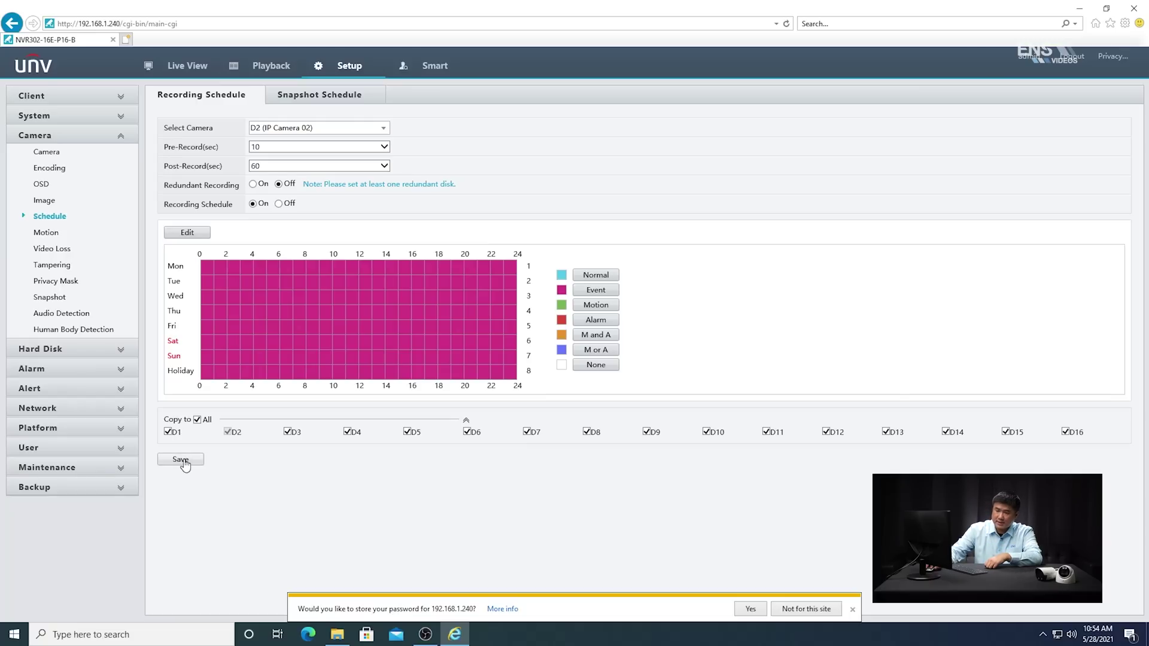
click(182, 461)
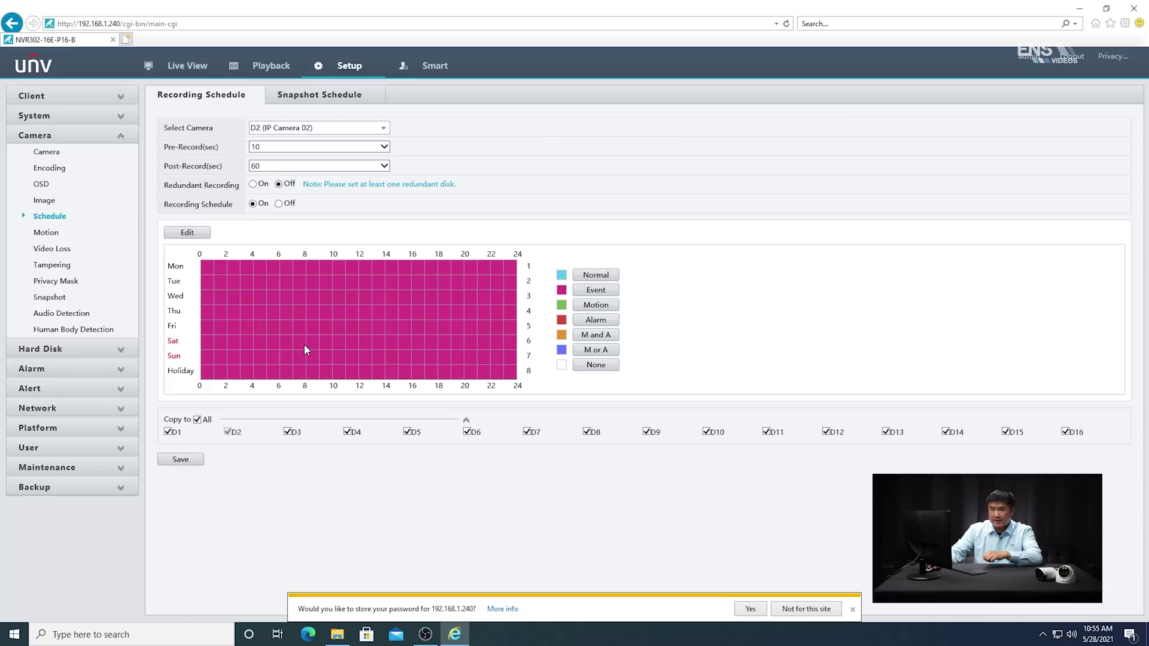
Show camera D2 alone in a 1x1 Live View layout on Main Stream.
click(181, 71)
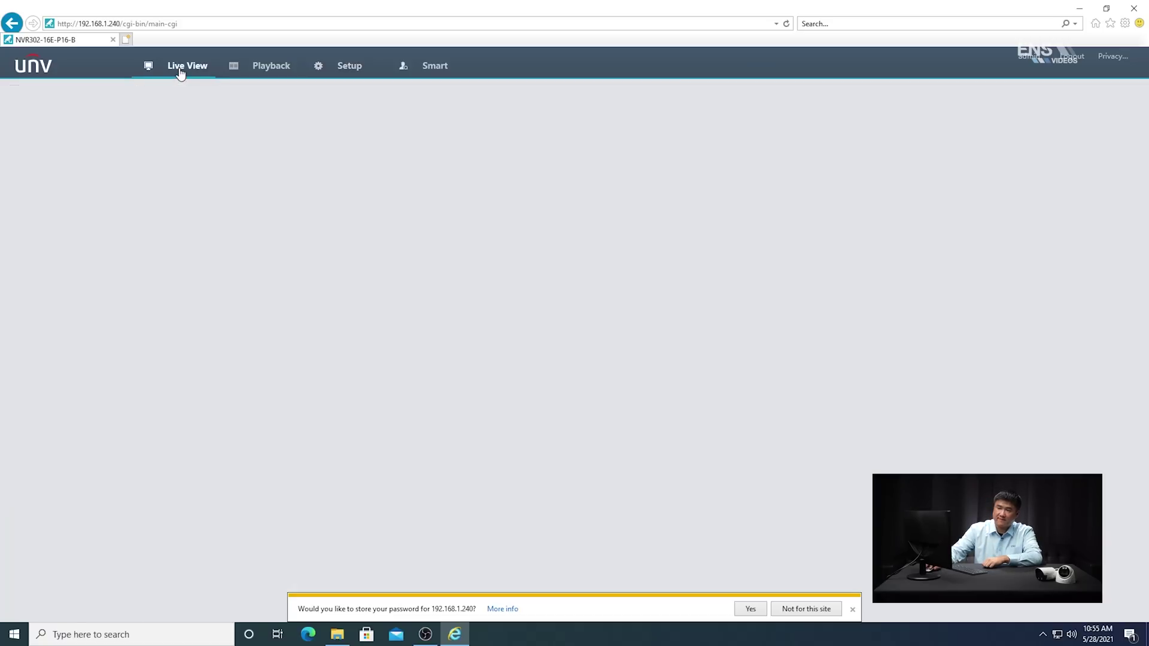
click(159, 604)
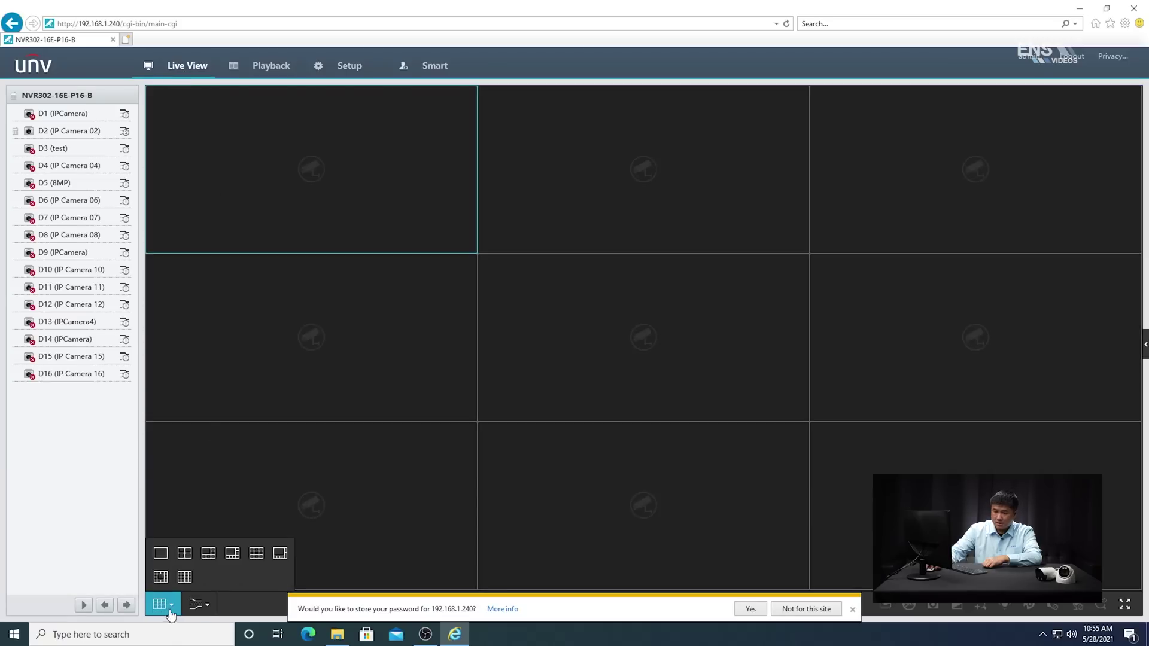
click(161, 557)
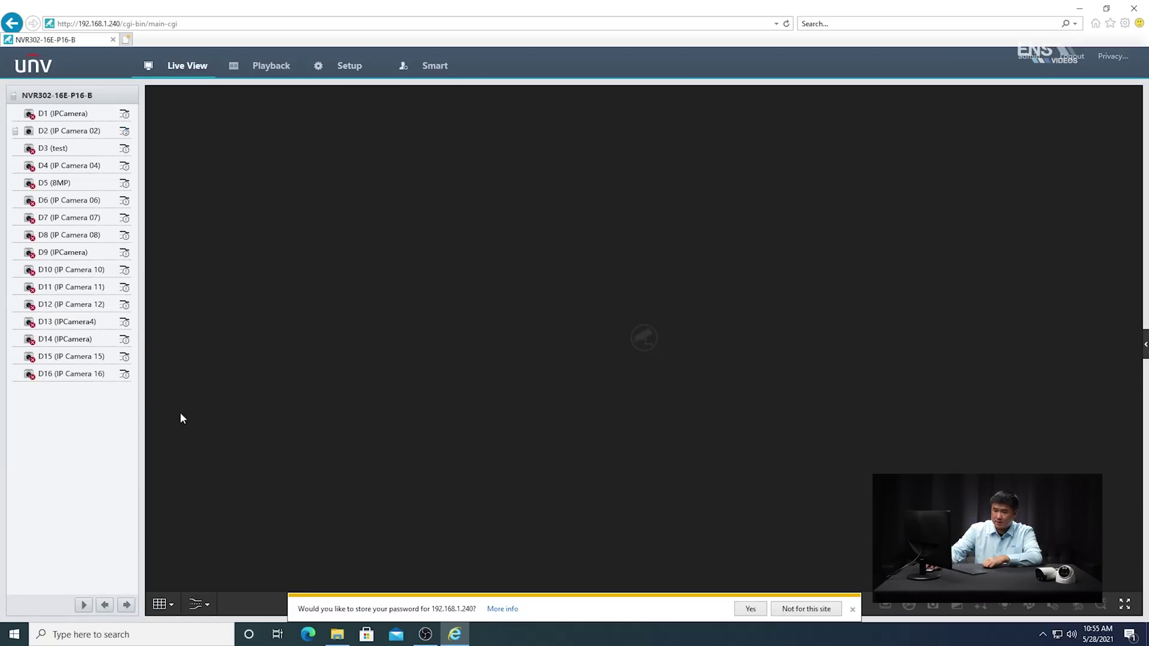
double_click(35, 136)
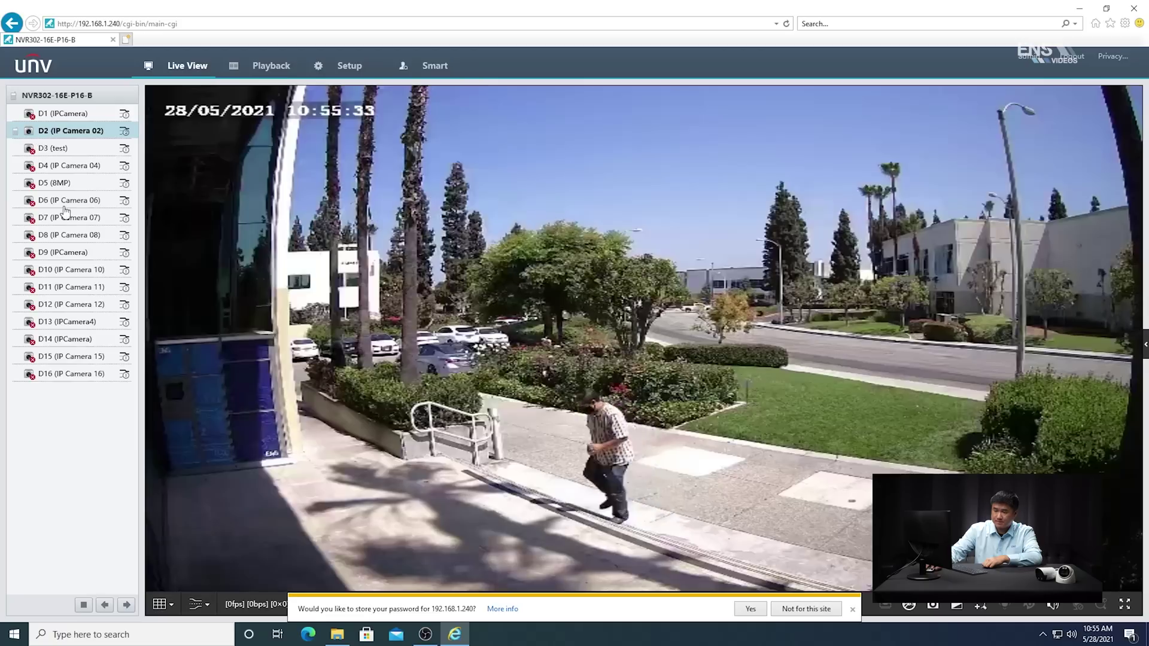
click(210, 608)
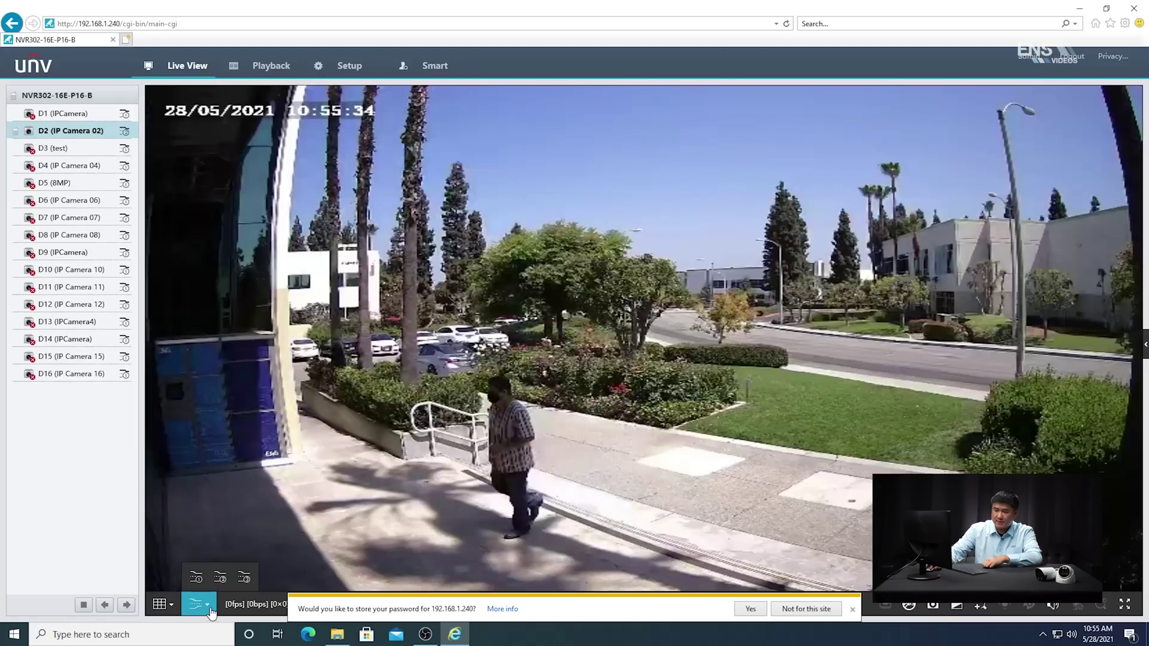
click(196, 582)
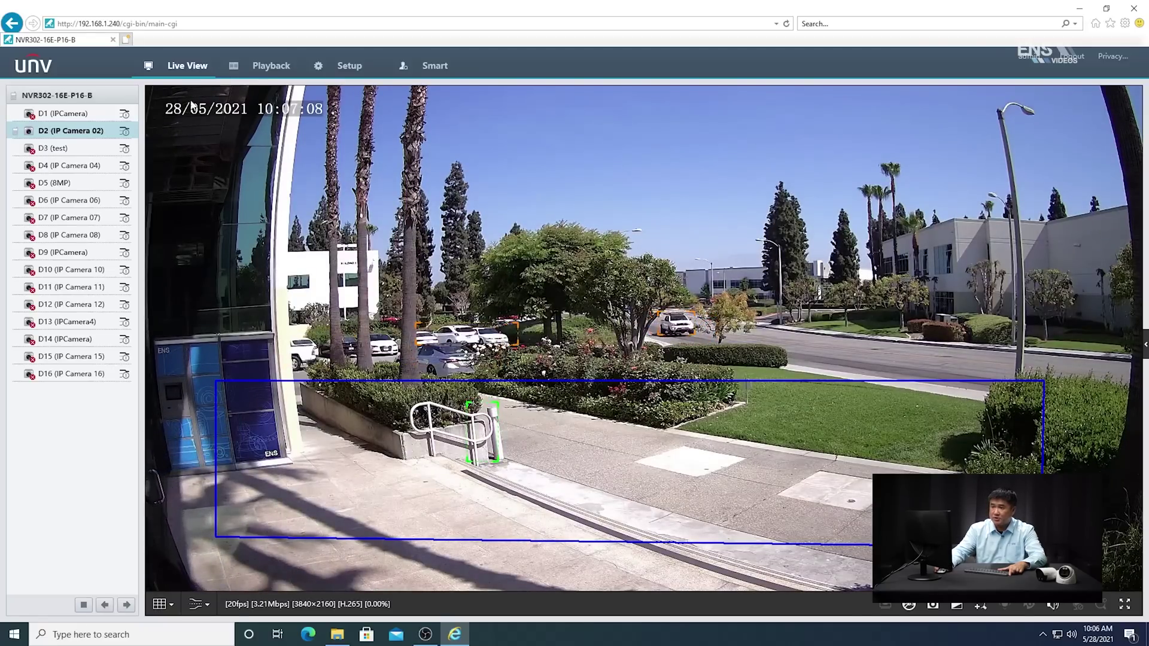
Go to Smart and open VCA Search, covering 2021-05-28 for all event types.
click(440, 67)
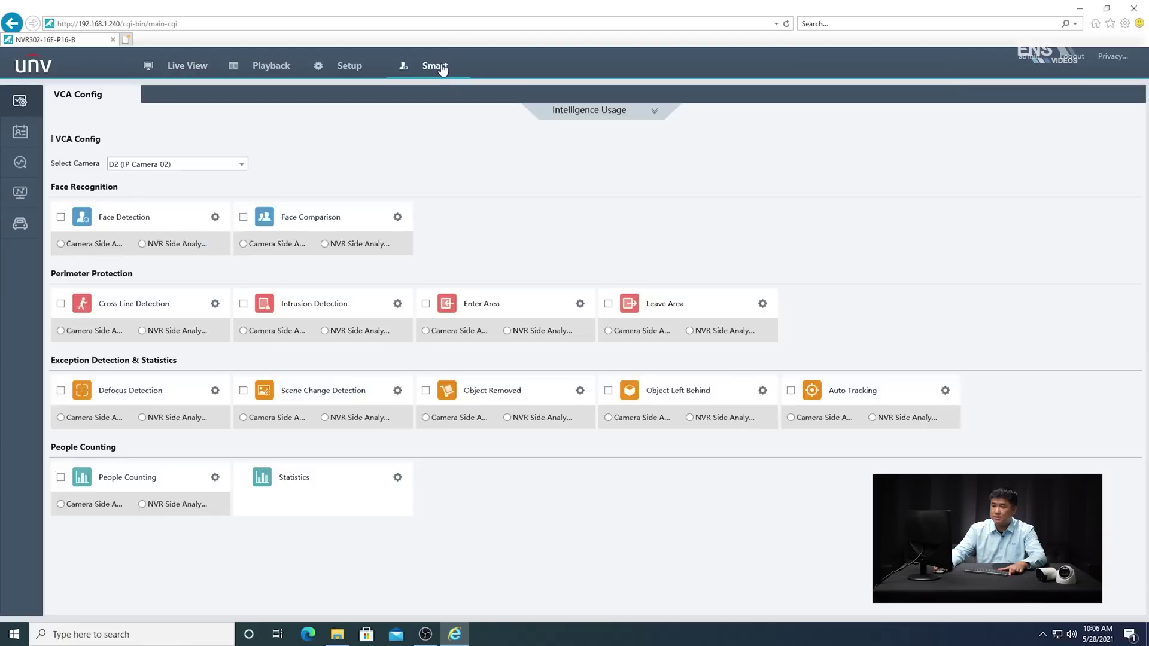
mouse_move(18, 108)
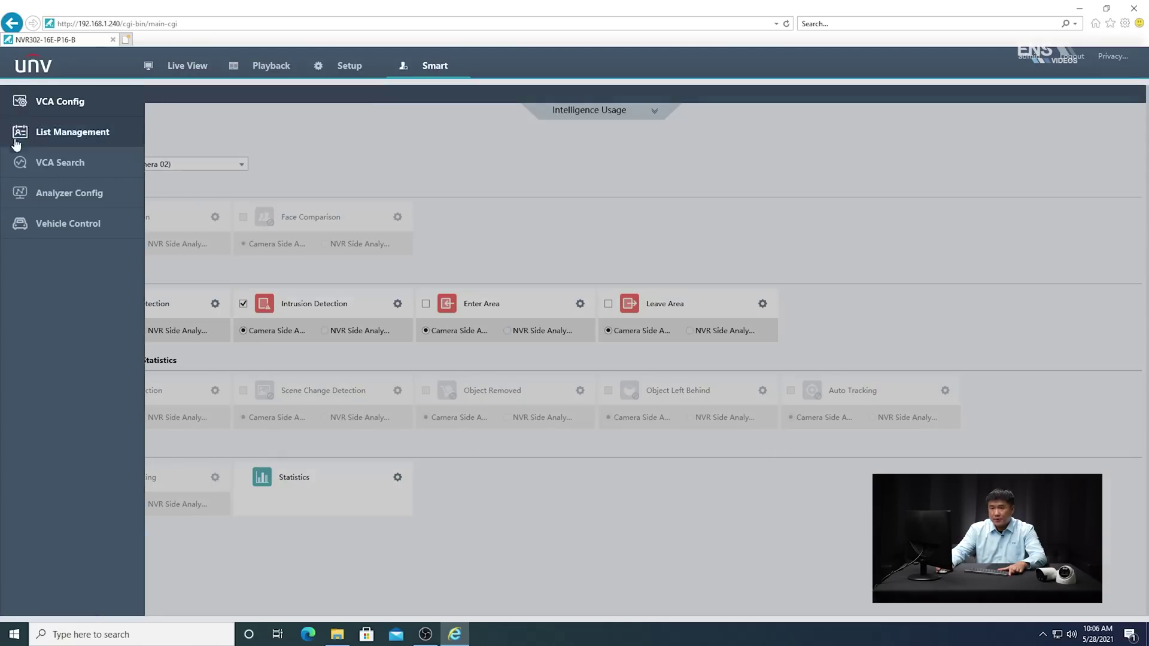
click(41, 165)
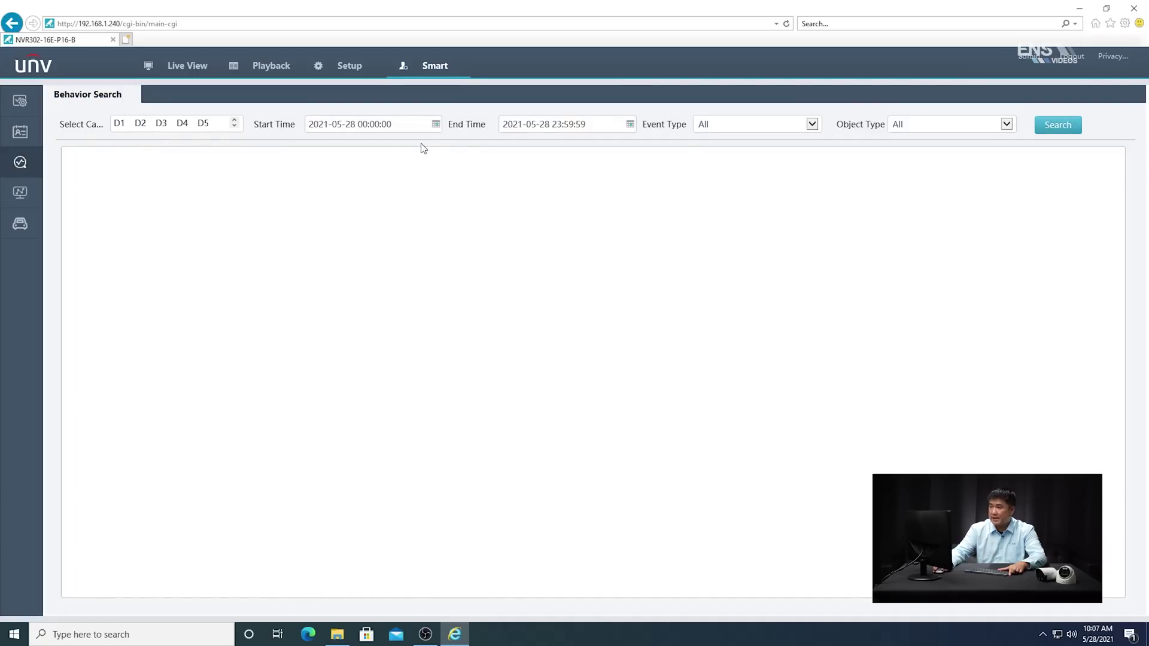
Search for Pedestrian events and play the first intrusion clip full screen.
click(1008, 125)
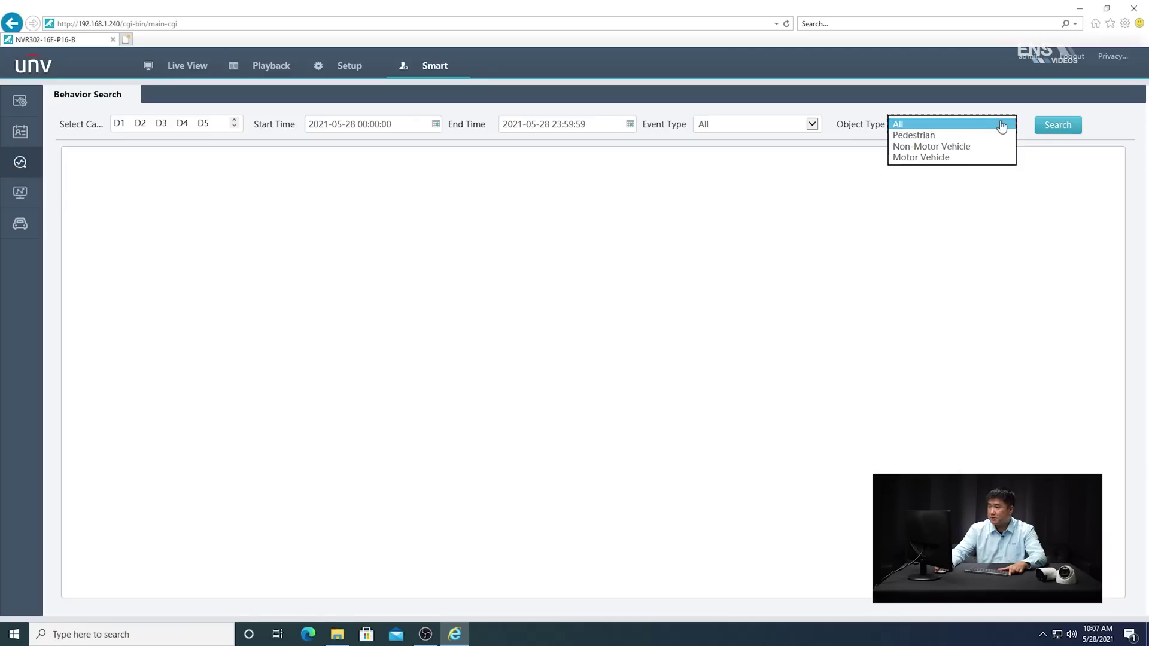
click(954, 135)
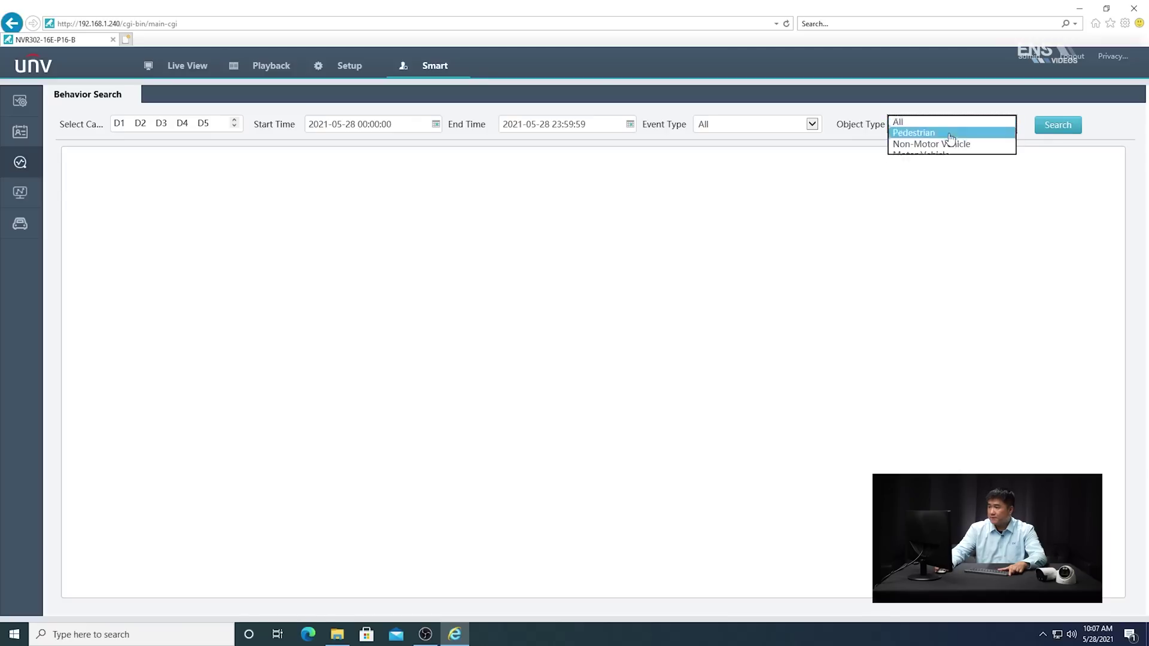
click(1059, 125)
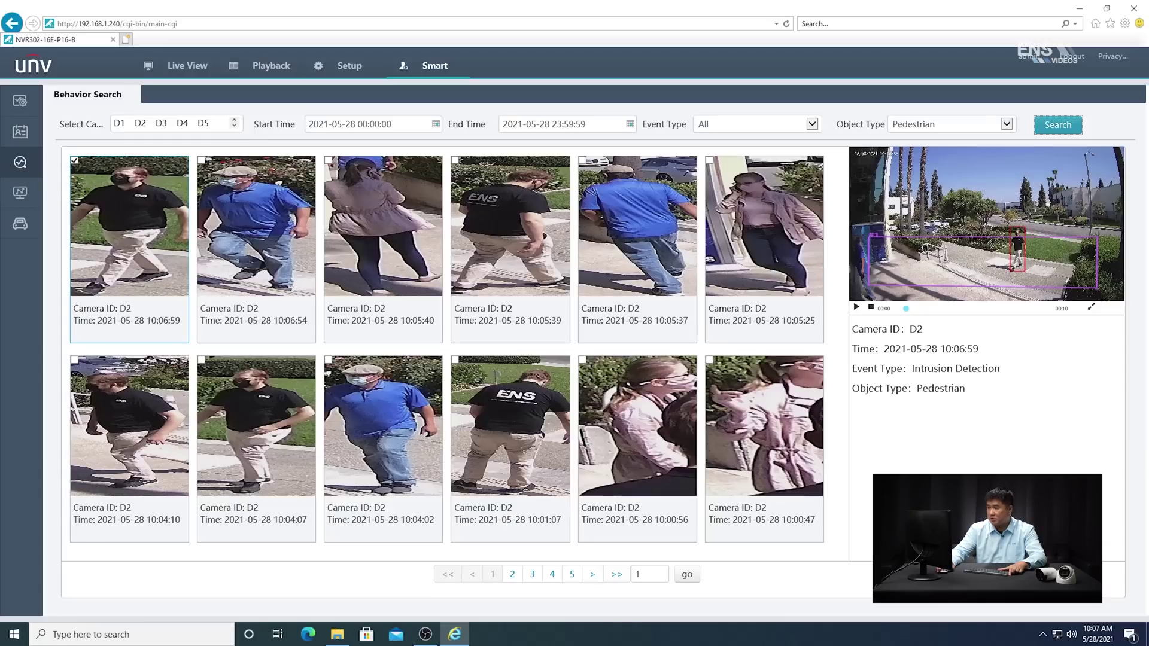
click(857, 308)
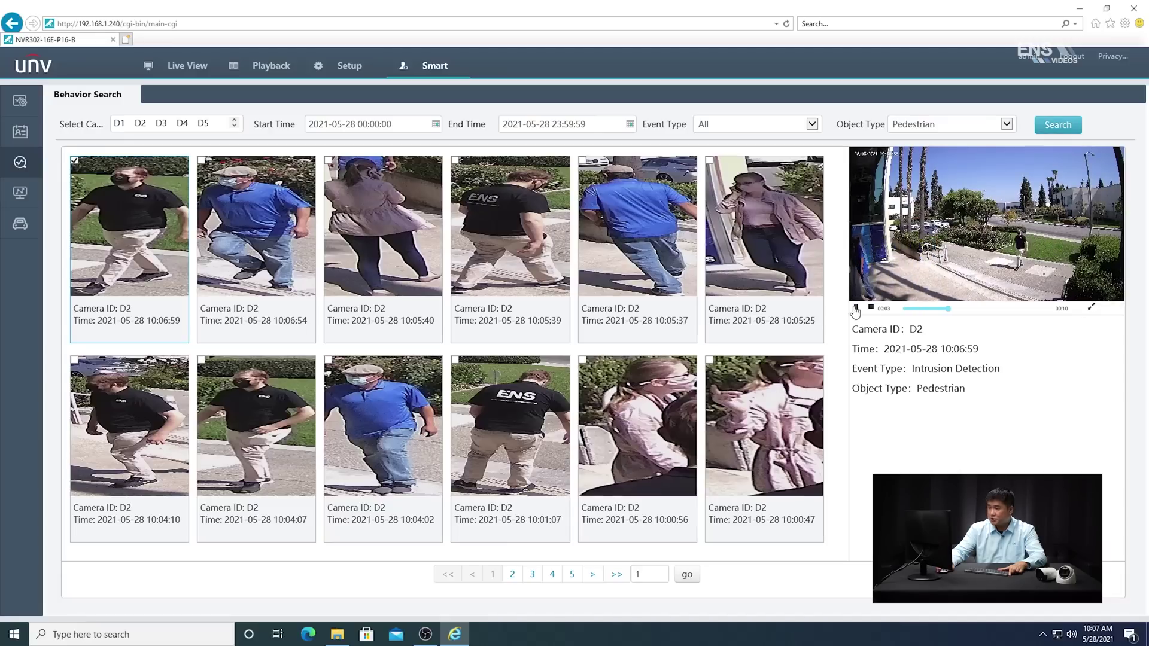
click(1091, 309)
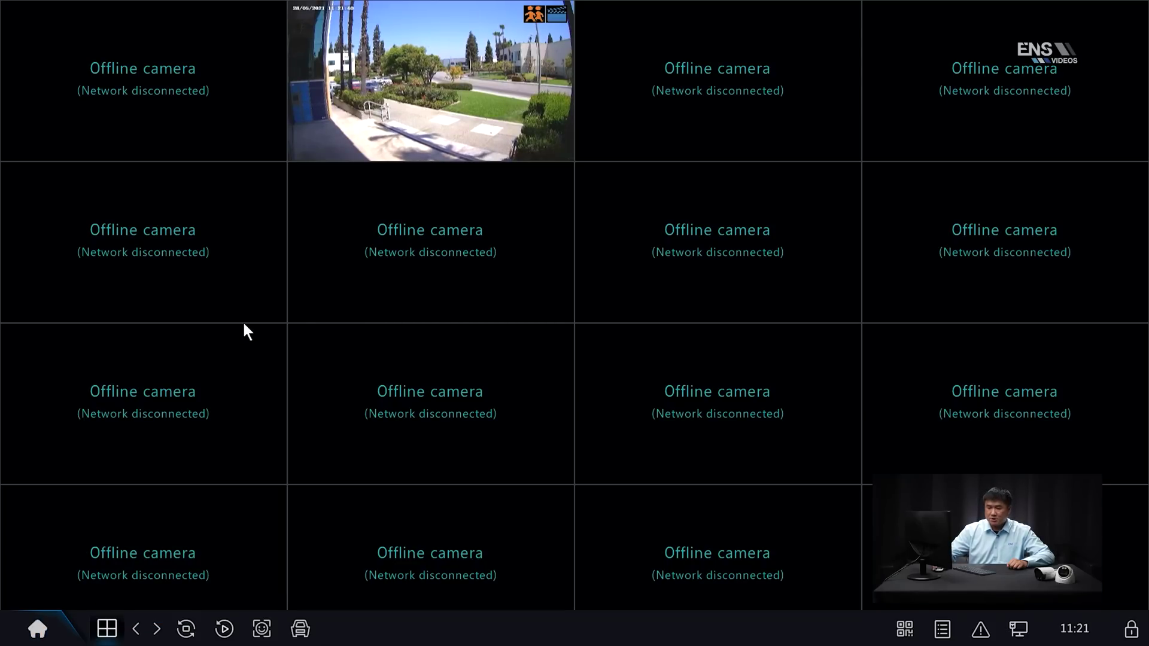
Switch the local view to Single Window, then open Home > Menu settings.
click(107, 629)
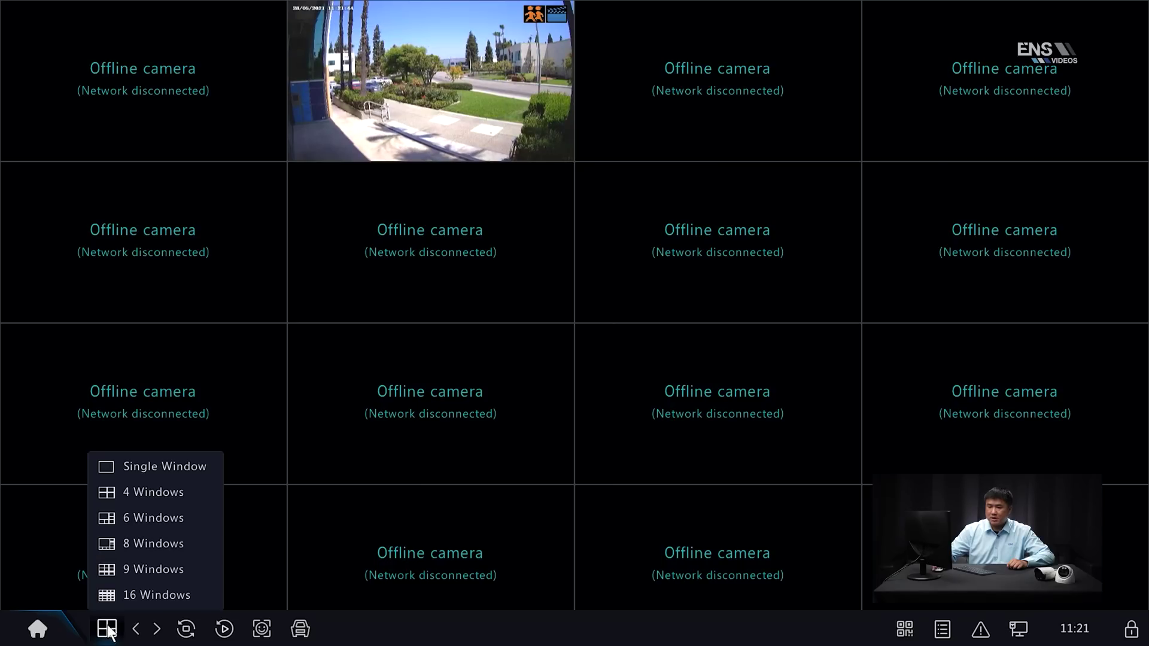
mouse_move(160, 470)
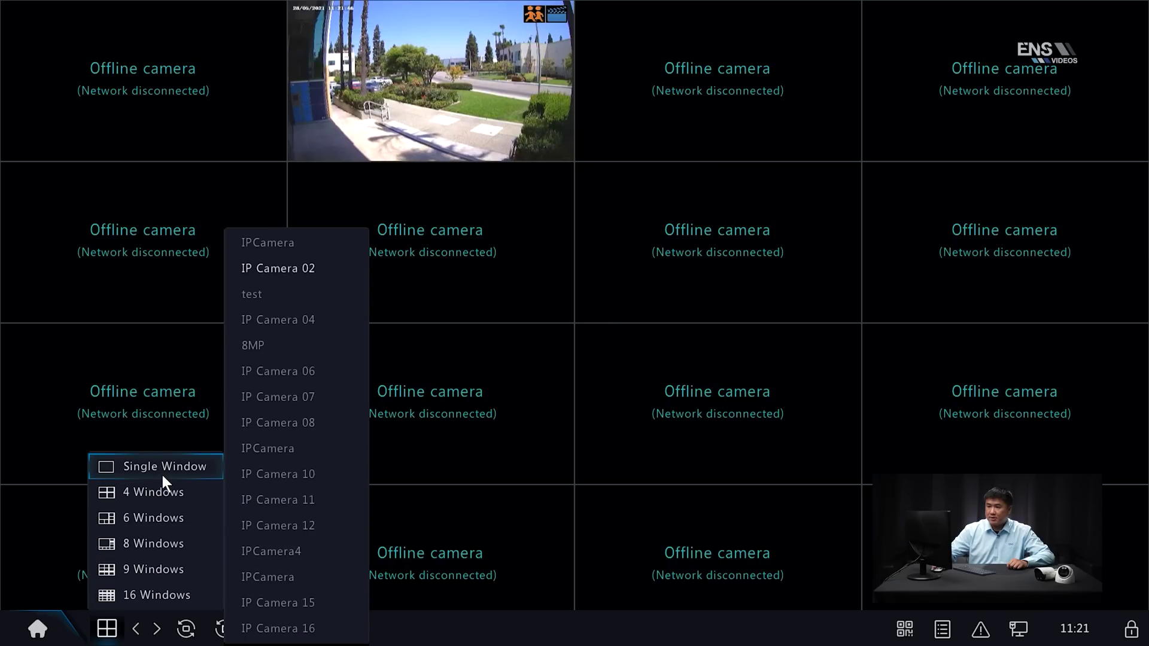
double_click(368, 75)
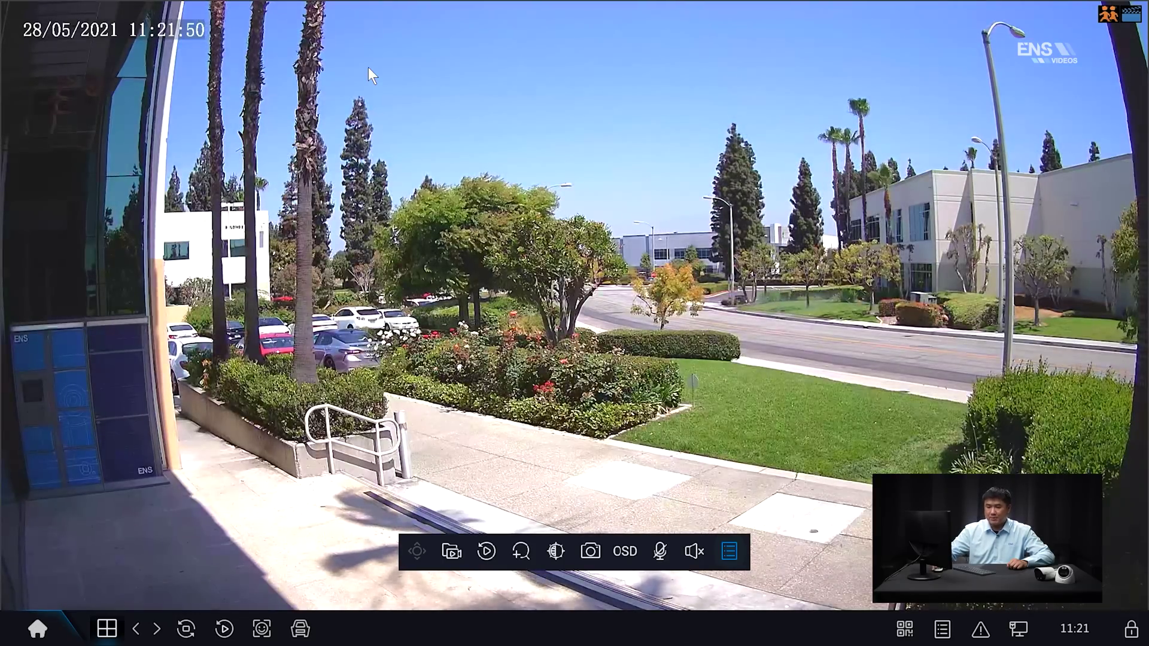
click(37, 638)
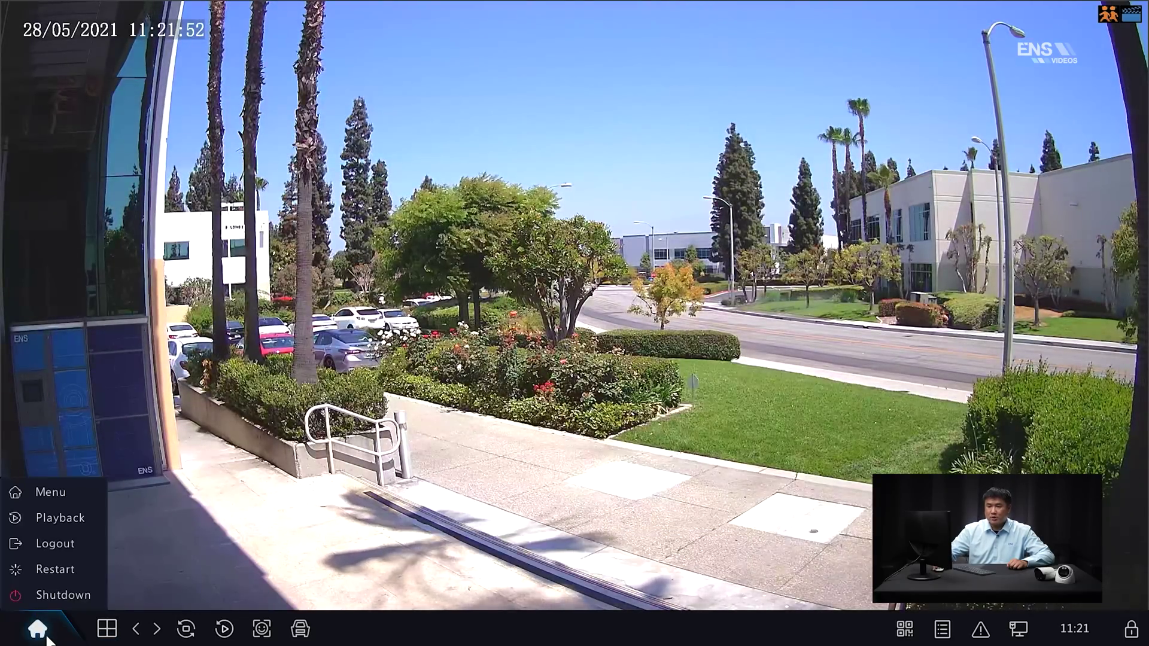
click(49, 491)
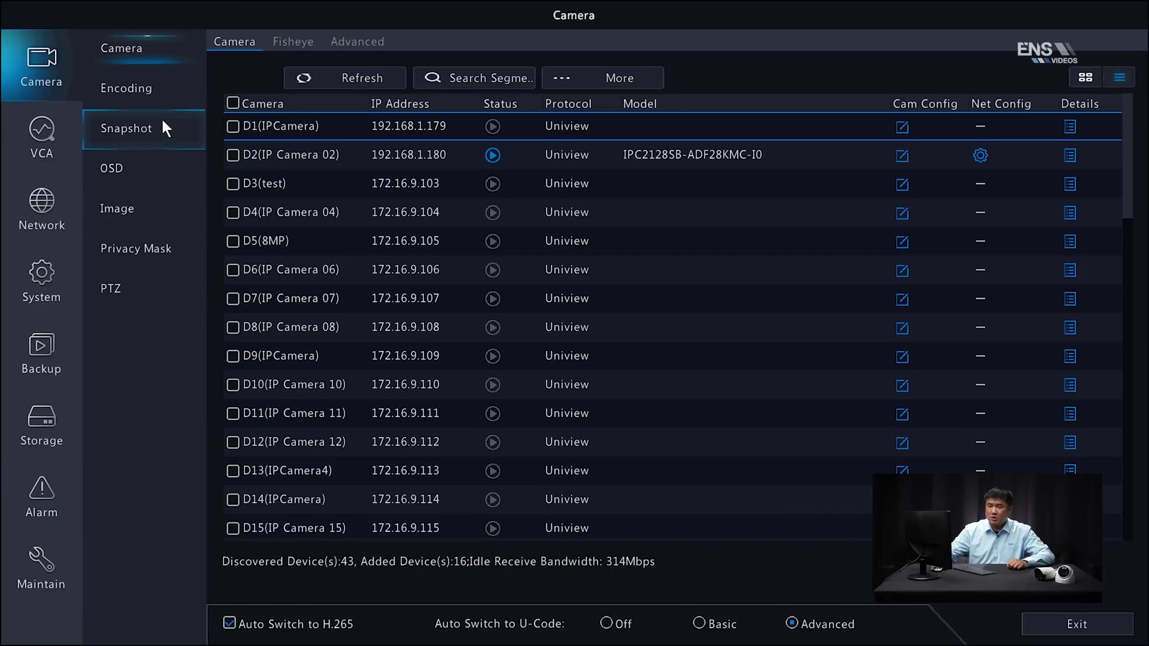
Under VCA, tick Intrusion Detection for D2 and open its settings.
click(48, 139)
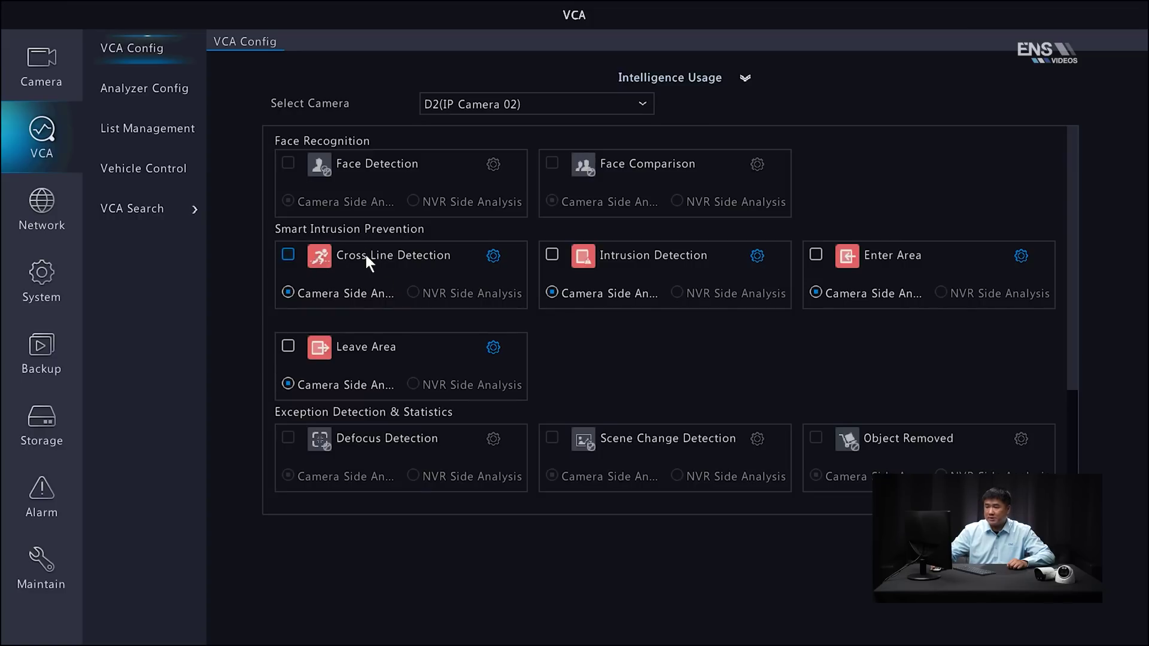
click(549, 256)
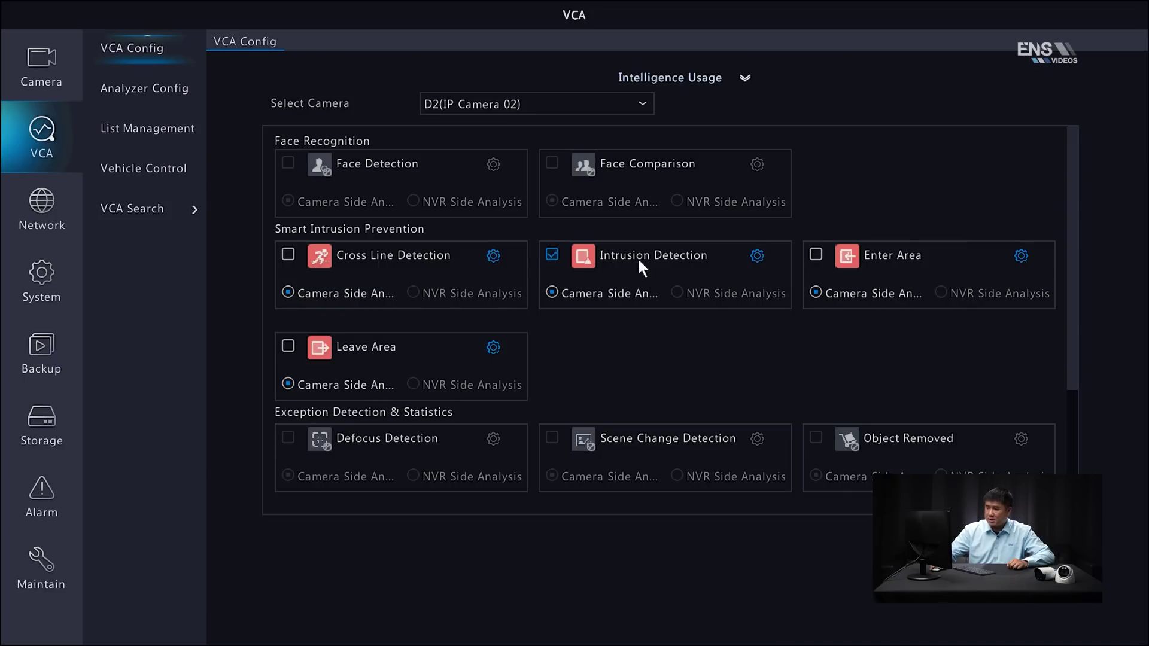
click(757, 257)
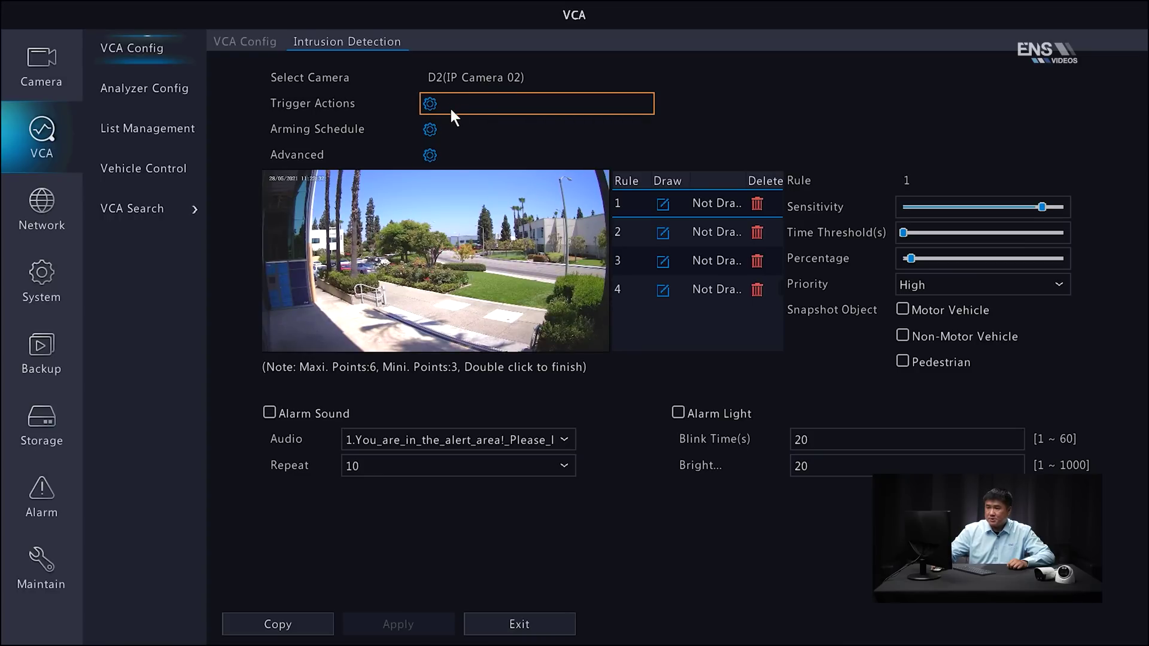
Set D2's intrusion trigger actions to record D2 only, then open Arming Schedule.
click(450, 107)
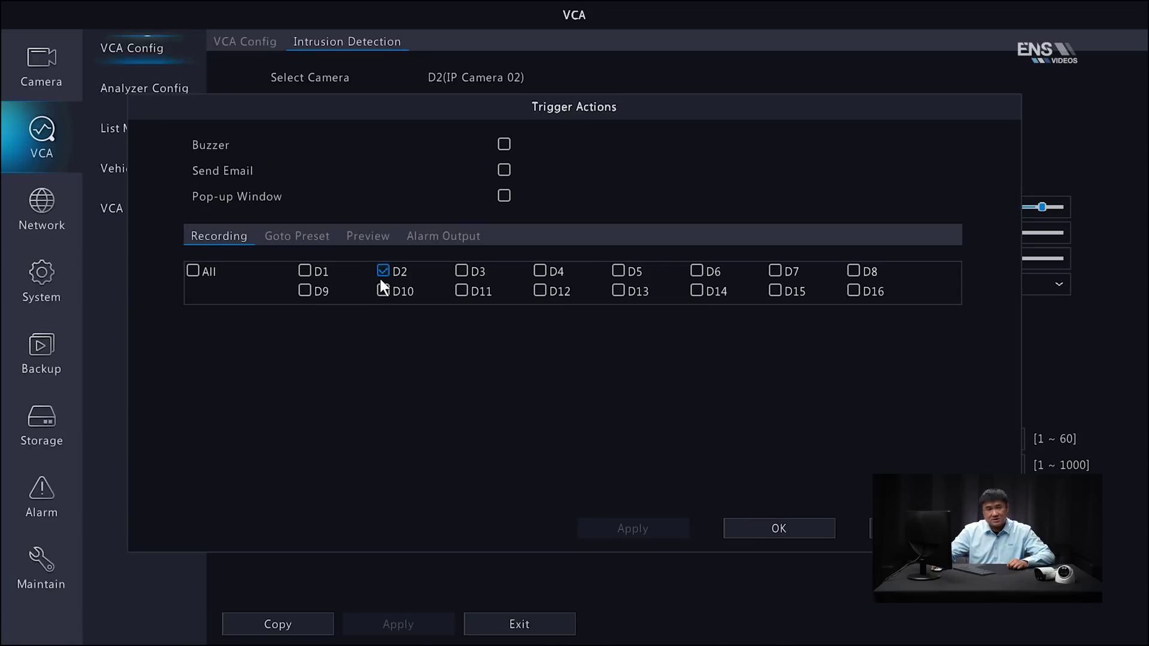
click(807, 520)
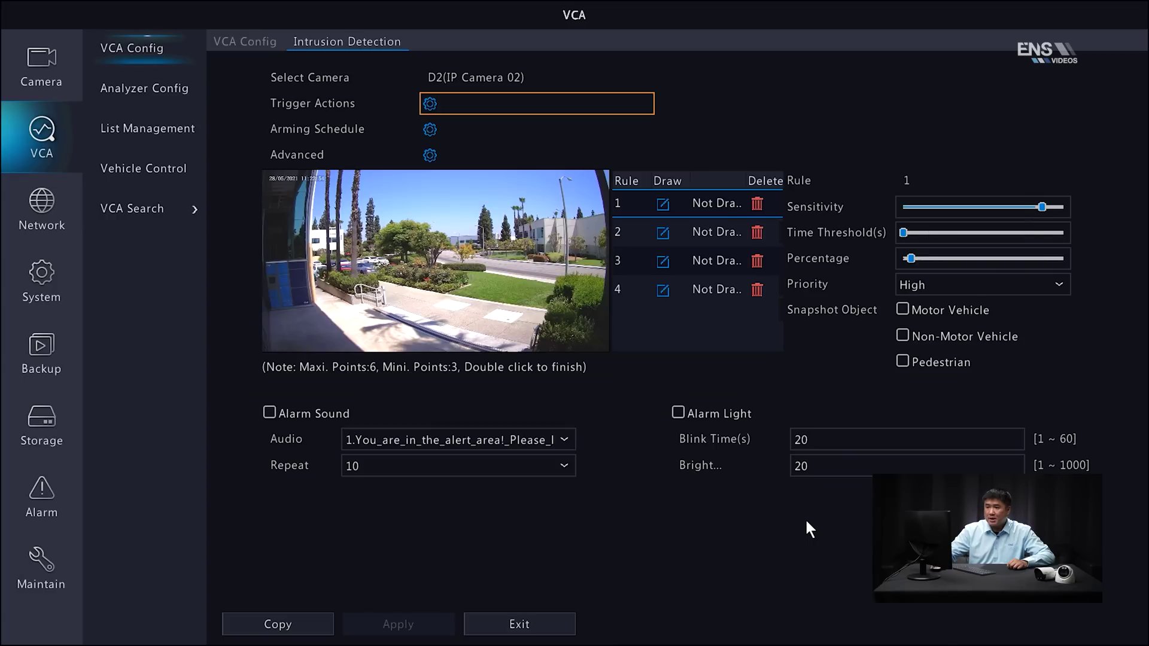
click(430, 130)
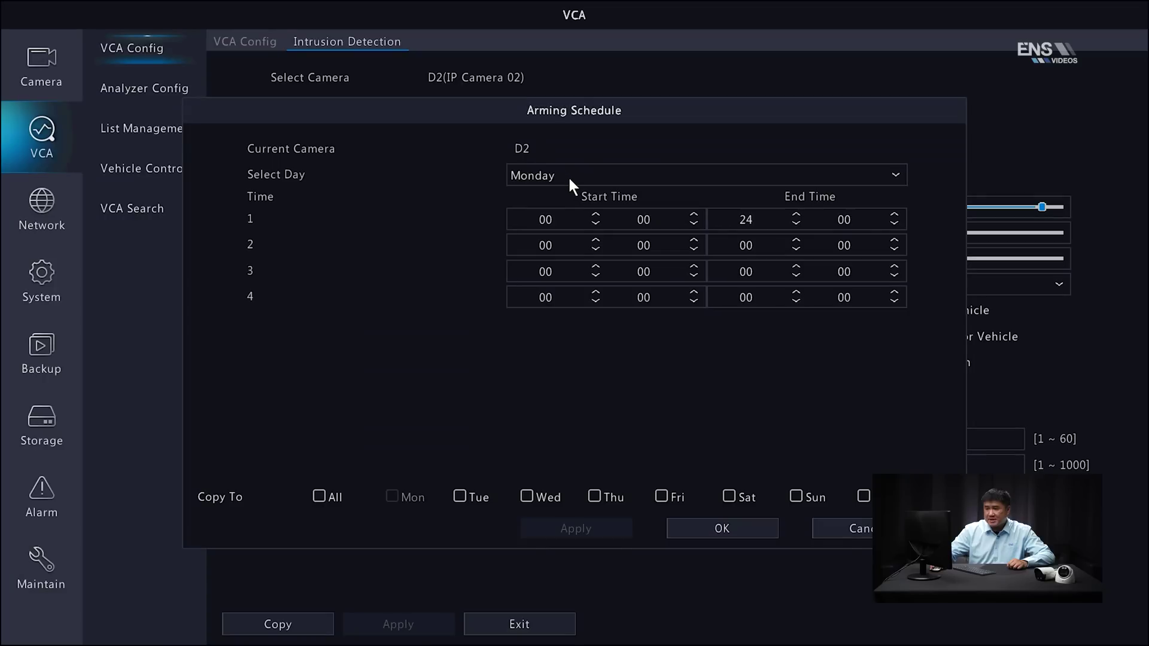
Copy the 00:00–24:00 schedule from Monday, Tuesday and Wednesday to all days.
click(569, 176)
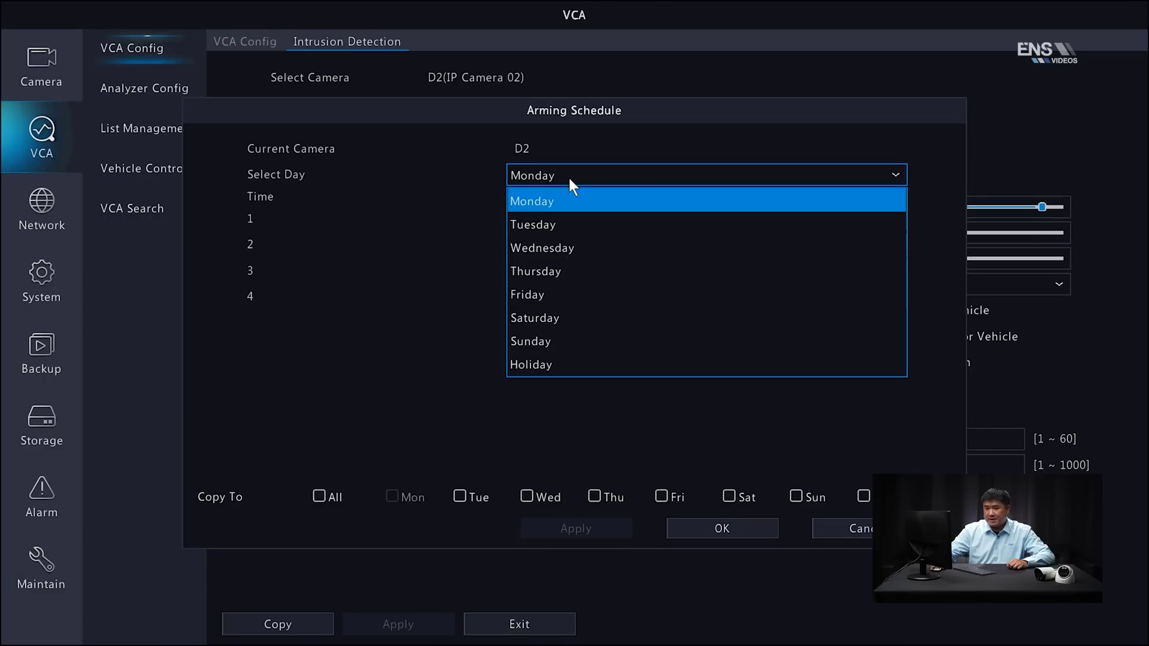
click(568, 177)
click(319, 496)
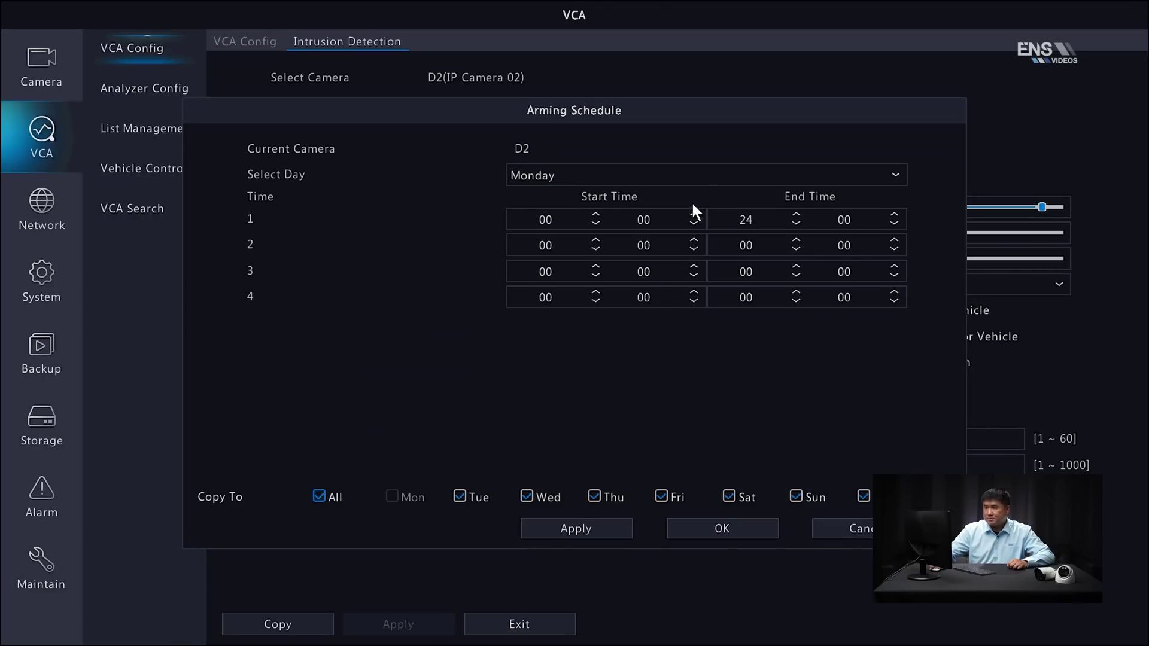
click(692, 176)
click(662, 221)
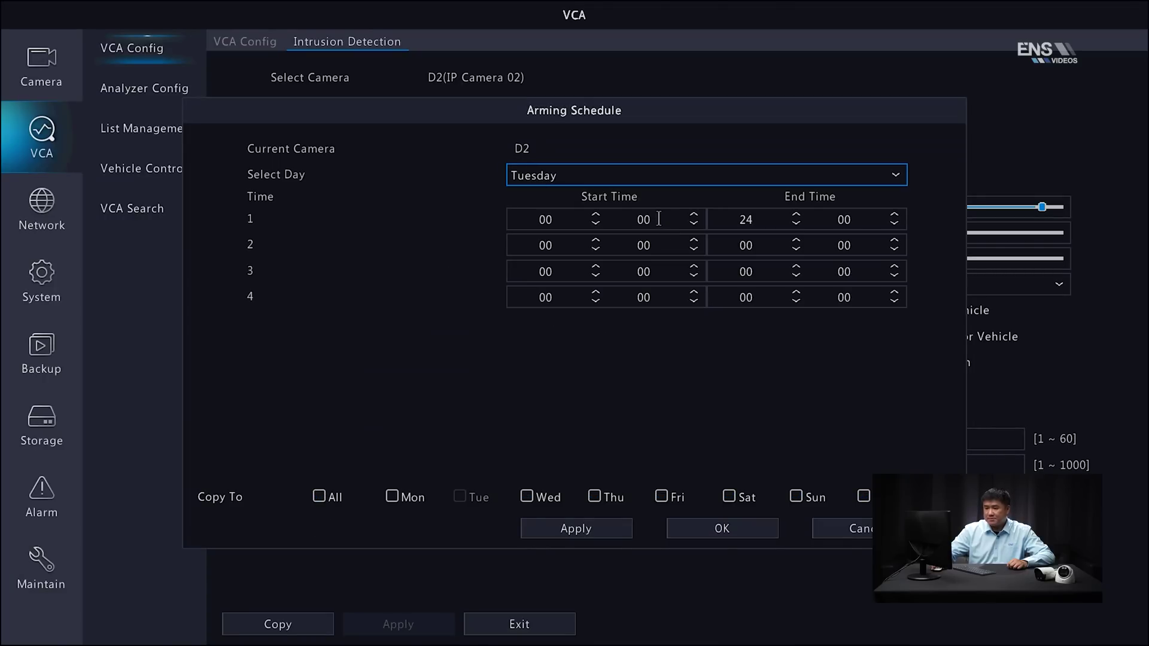
click(531, 526)
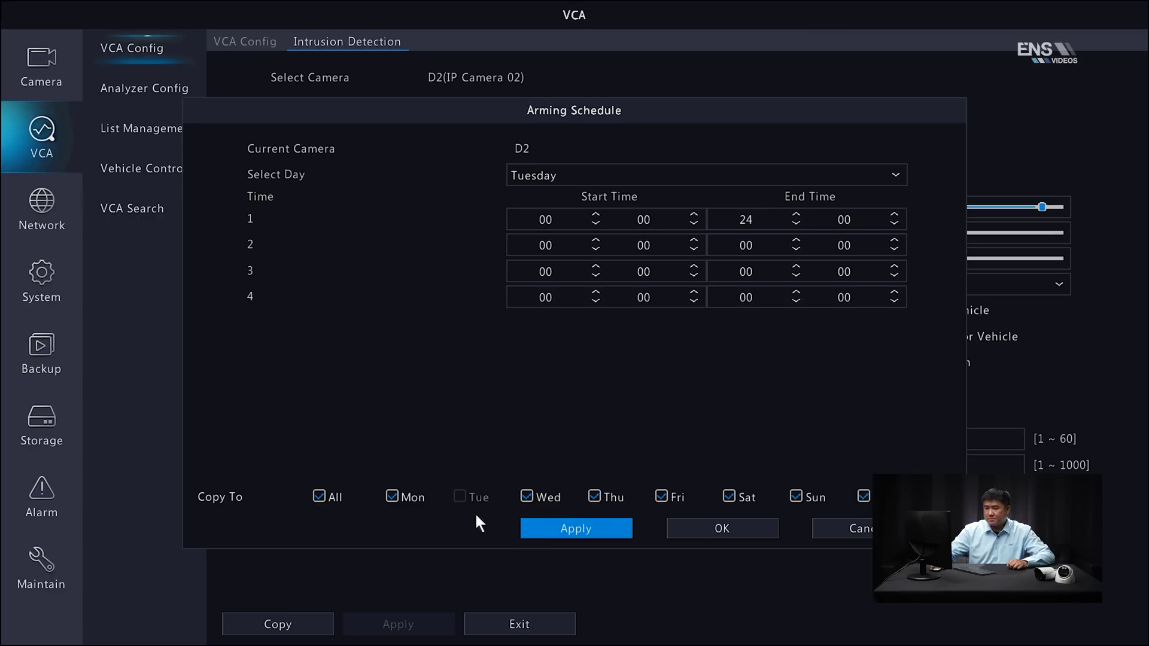
click(555, 174)
click(551, 248)
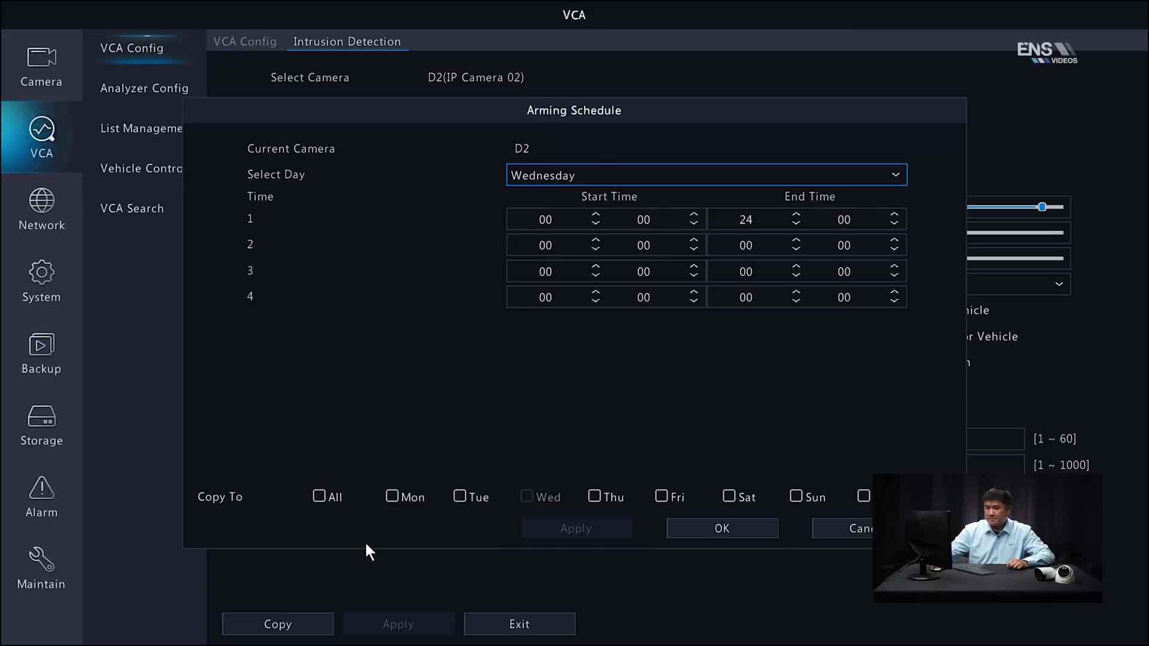
click(319, 498)
click(580, 534)
Copy the 00:00–24:00 schedule from Thursday, Friday and Saturday to all days.
click(580, 169)
click(541, 264)
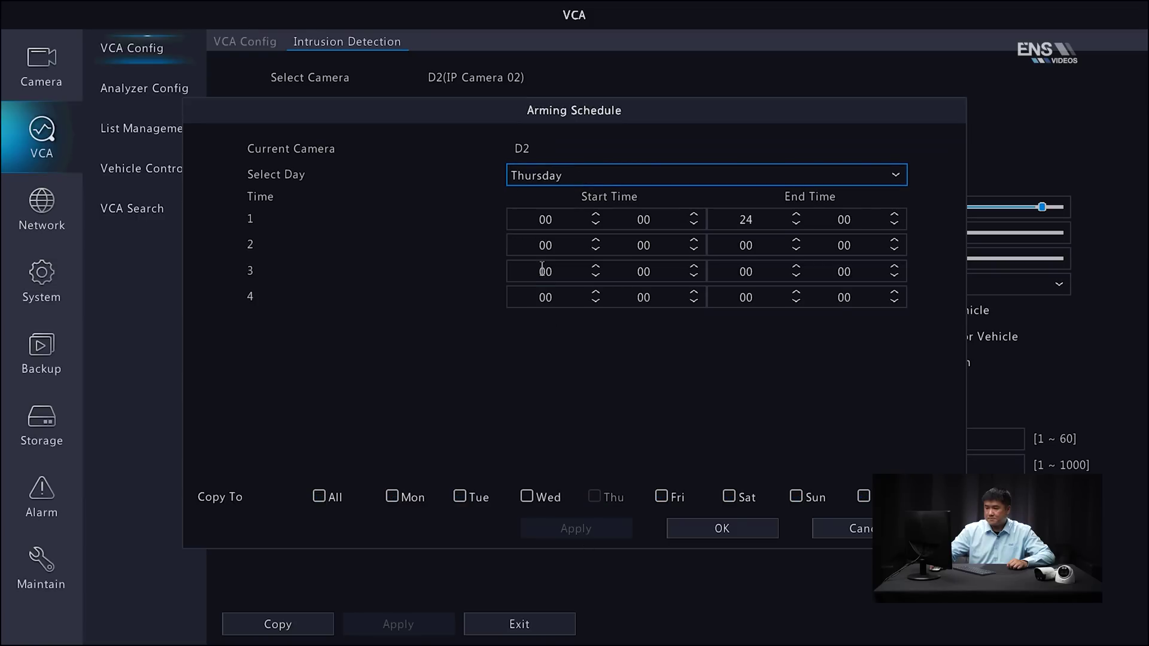
click(319, 498)
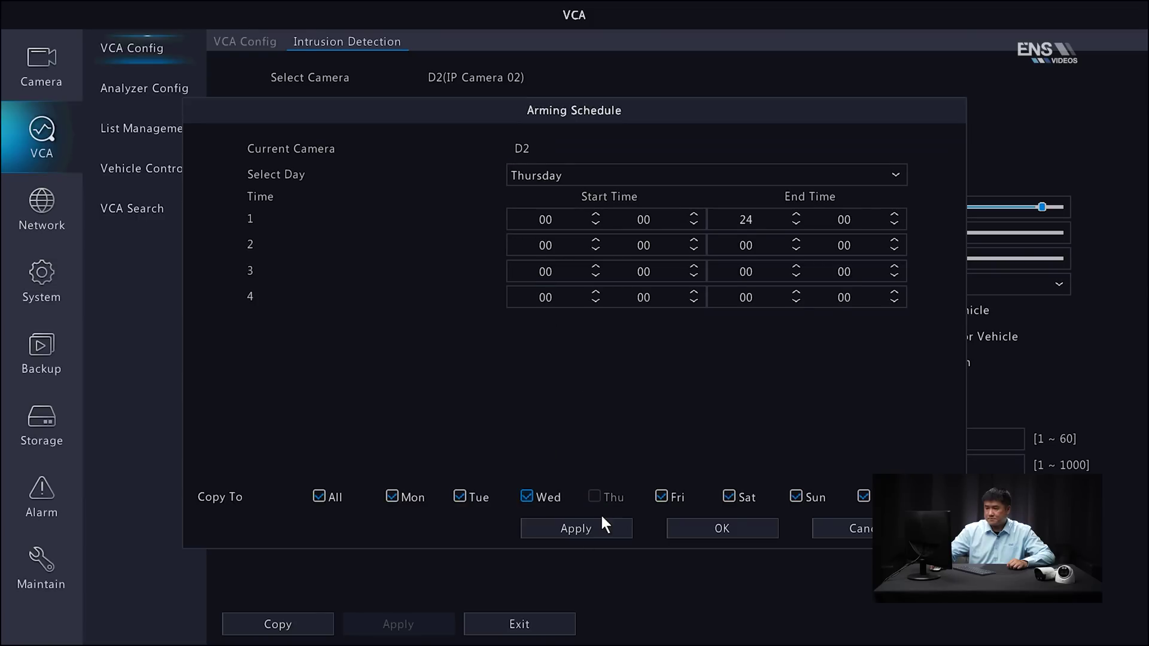
click(562, 535)
click(602, 175)
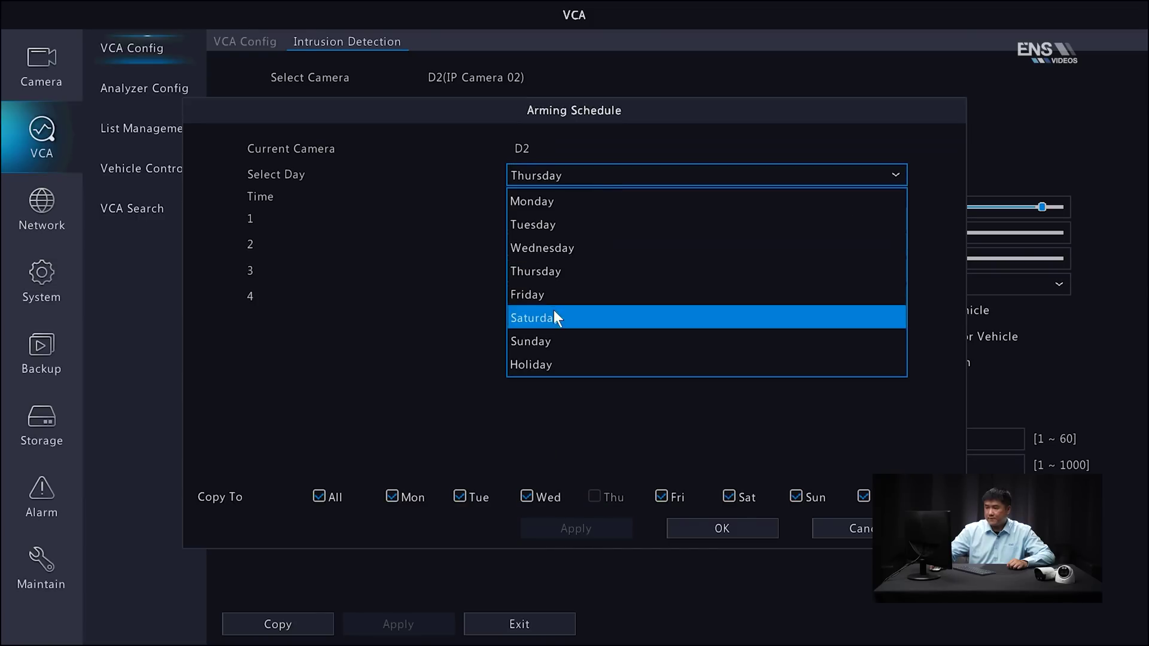
click(555, 292)
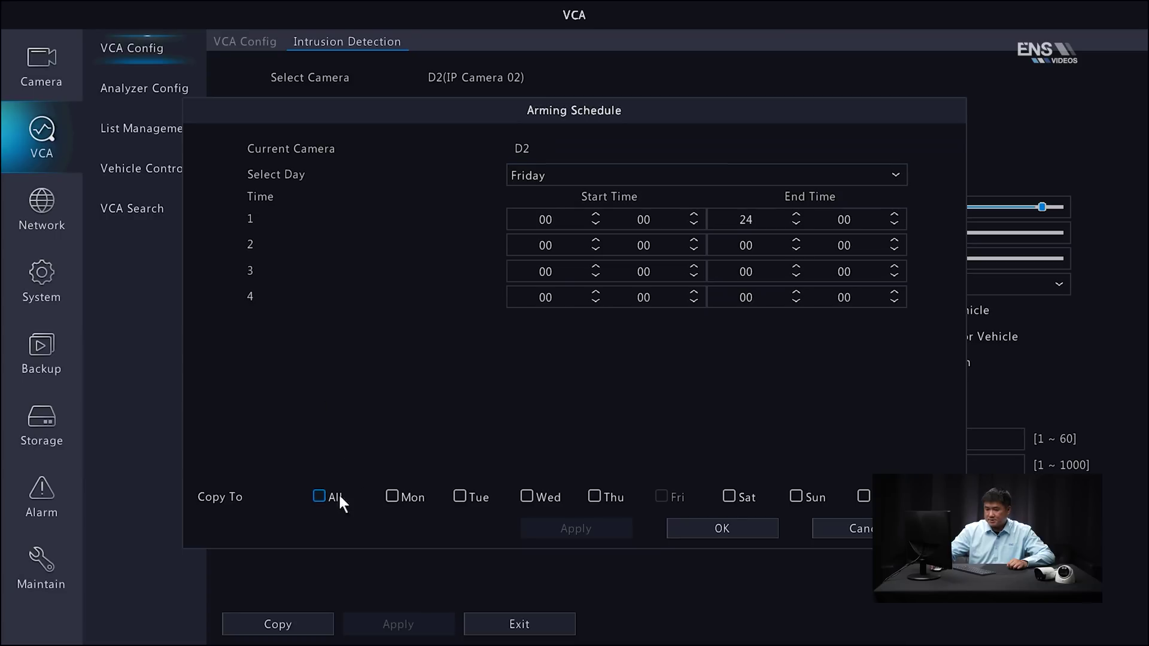
click(319, 496)
click(580, 533)
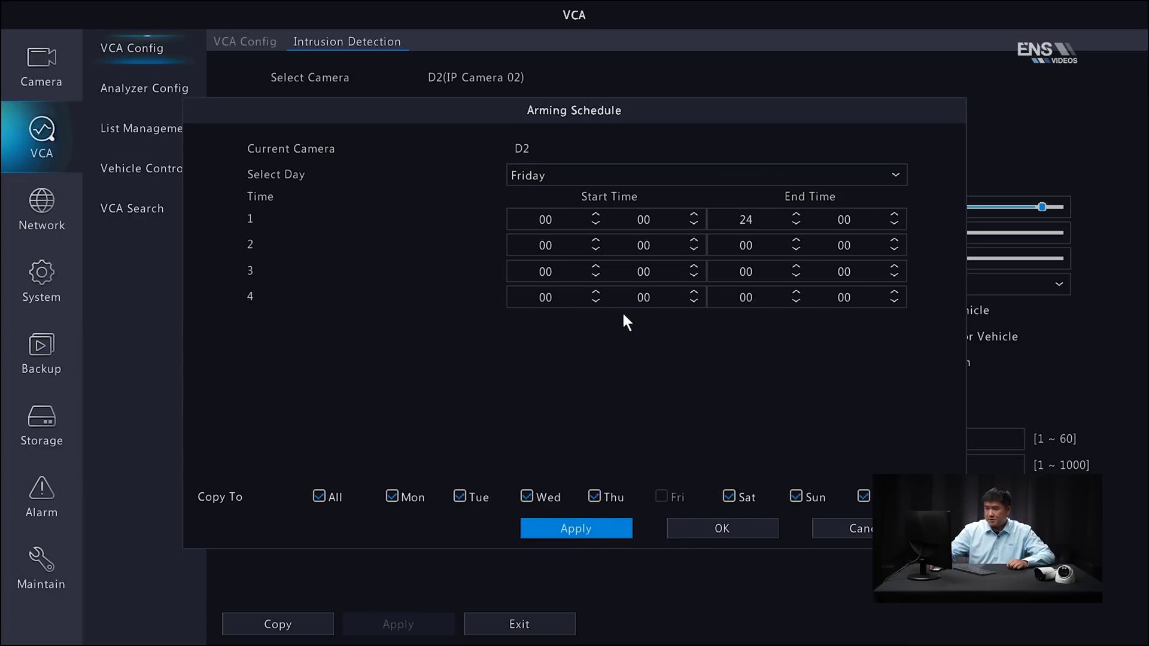
click(587, 181)
click(540, 318)
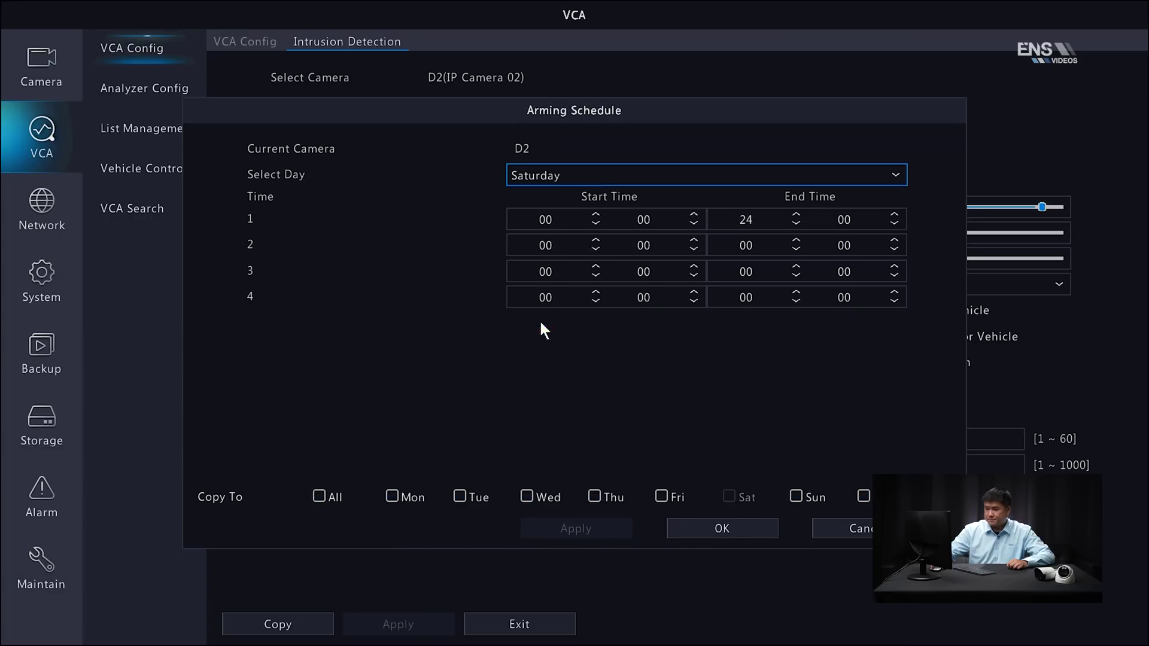
click(321, 497)
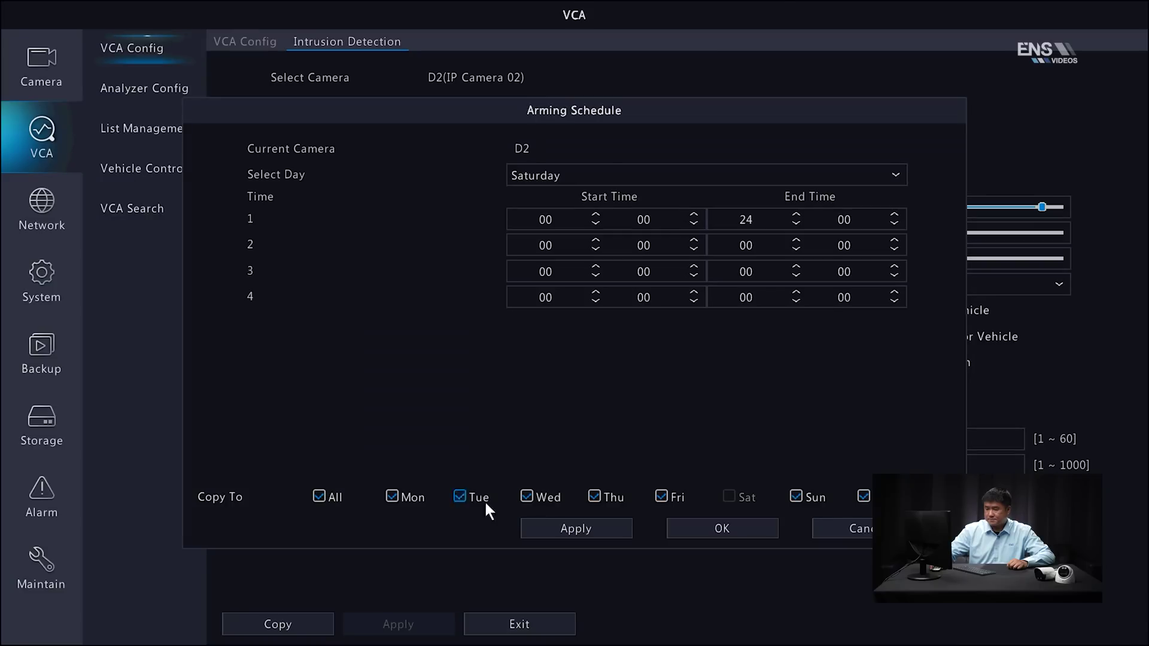
click(600, 527)
Copy Sunday's 00:00–24:00 schedule to all days and confirm with OK.
click(588, 174)
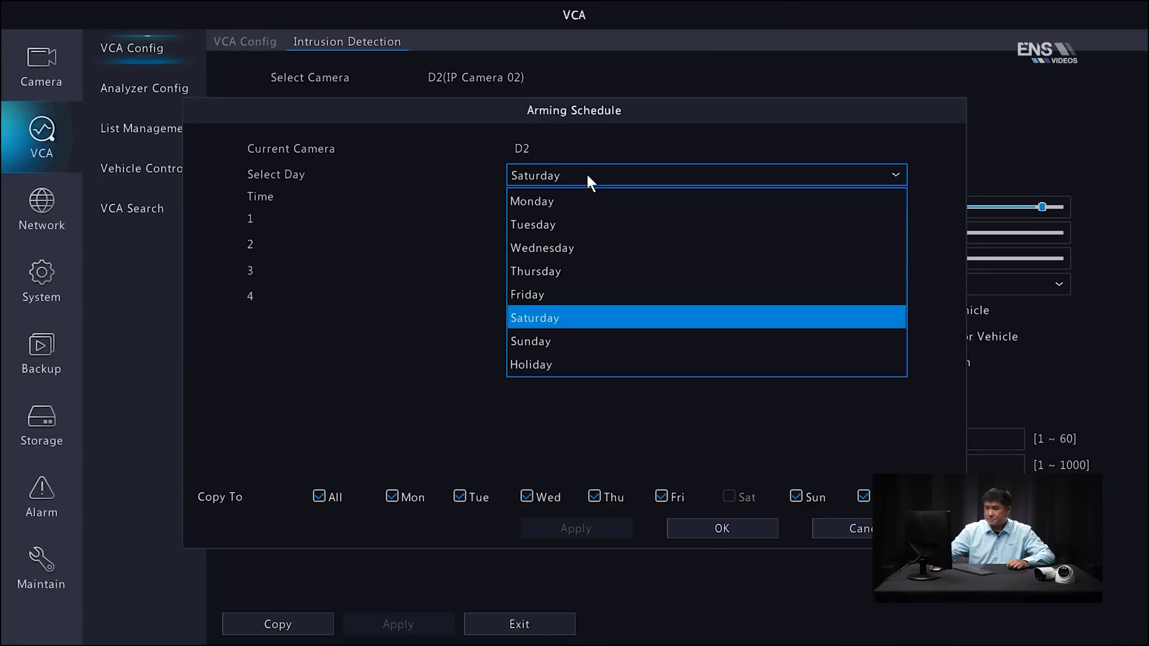
click(543, 340)
click(319, 497)
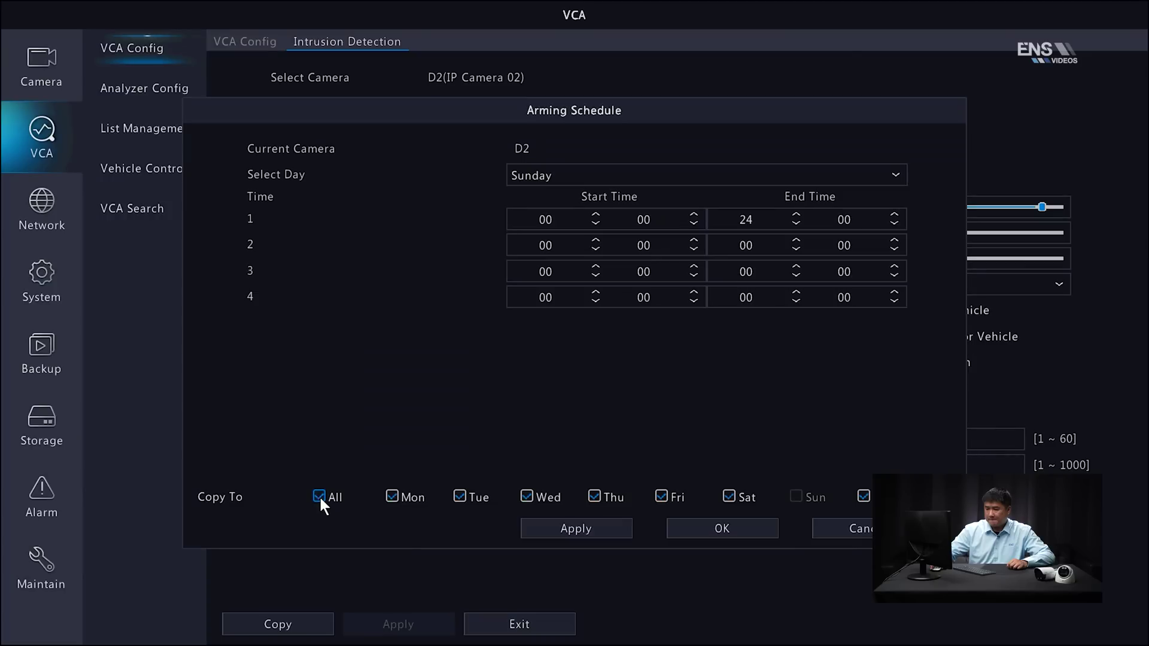
click(599, 174)
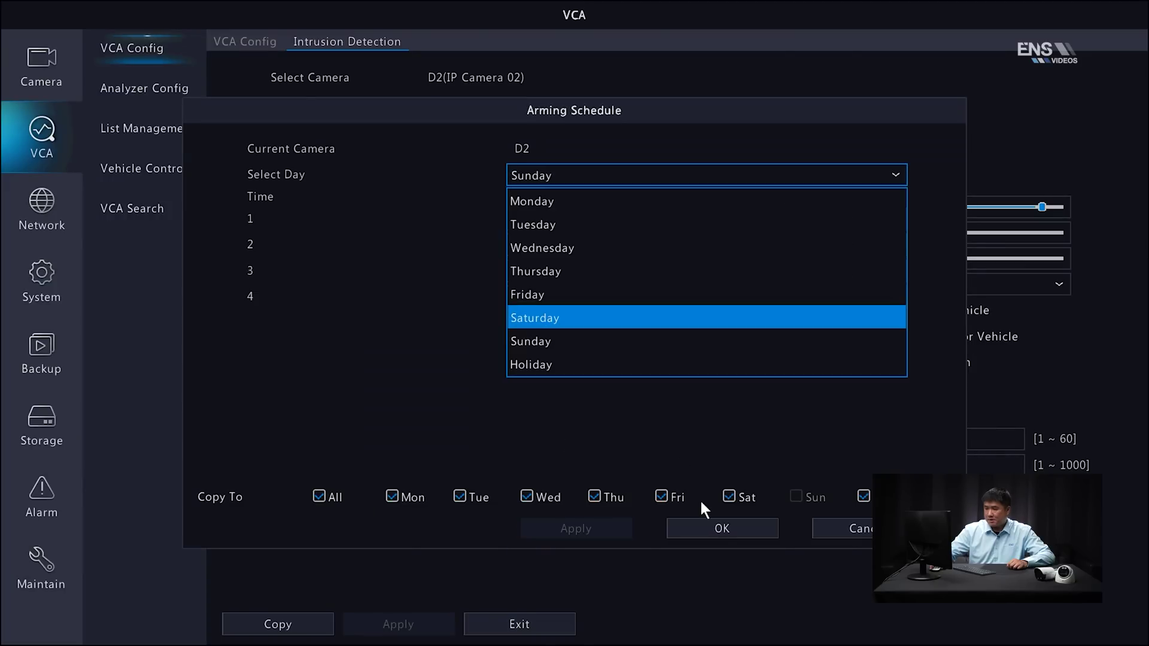
click(718, 533)
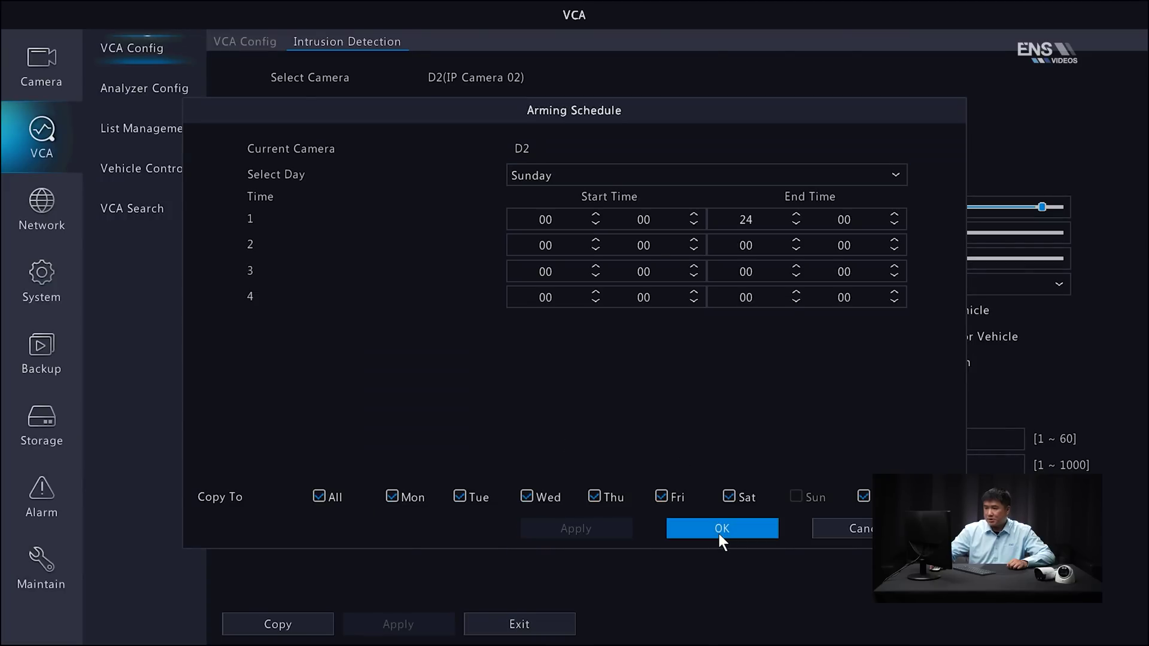
click(719, 534)
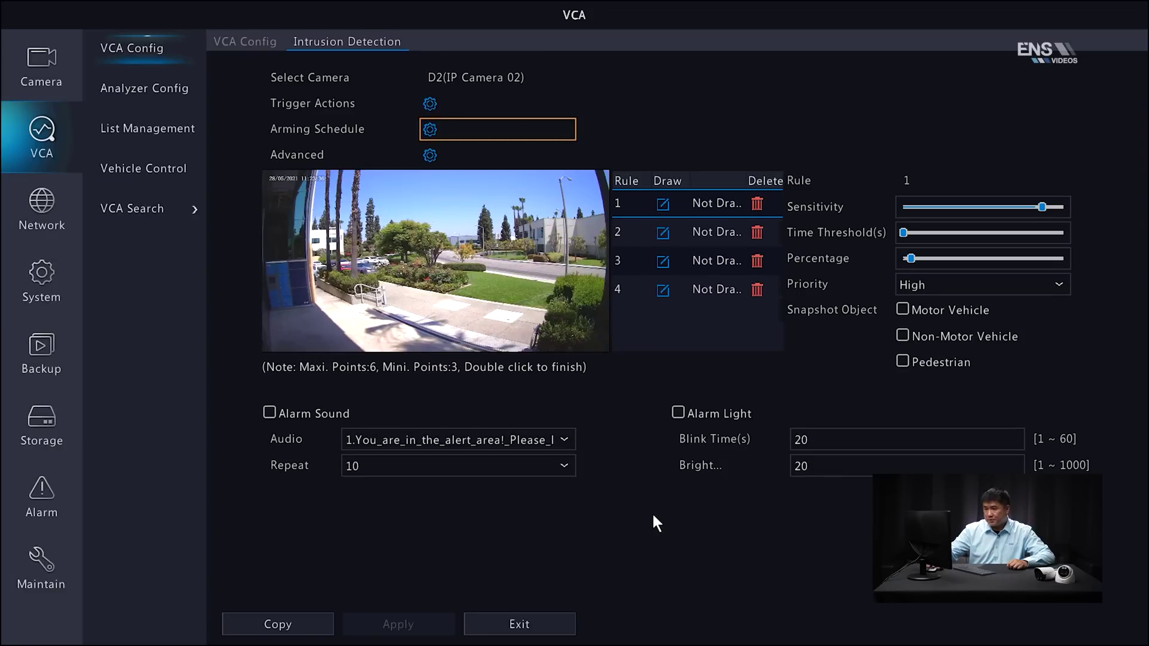
Outline rule 1's four-cornered detection zone across the walkway in D2's preview and close it.
click(662, 206)
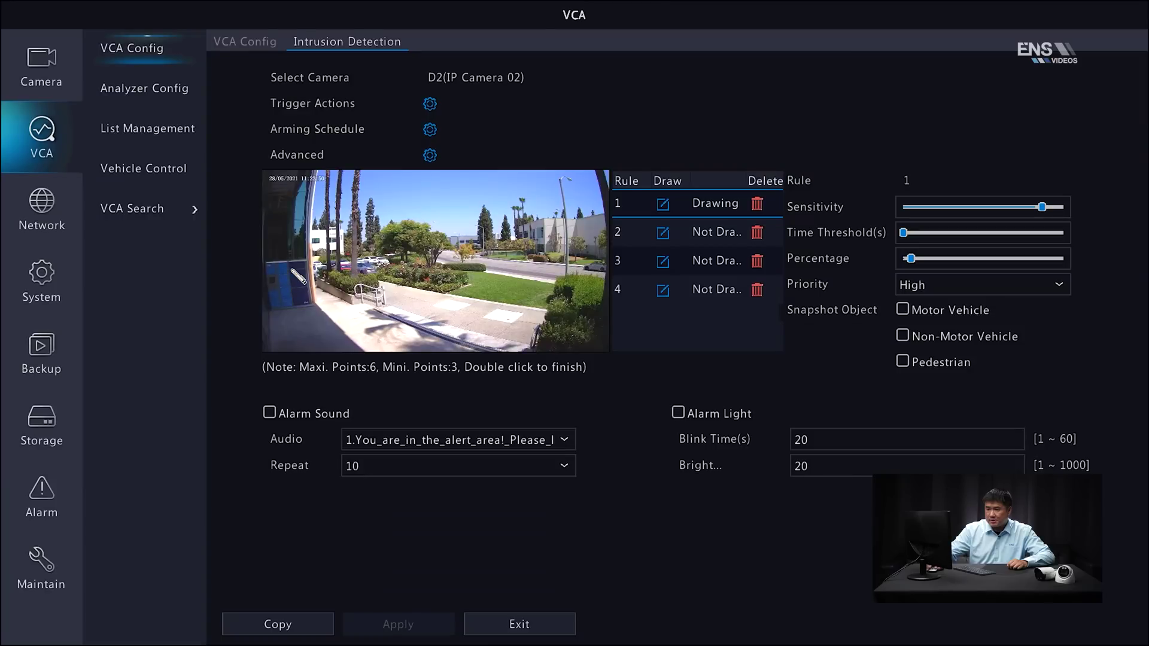
click(291, 270)
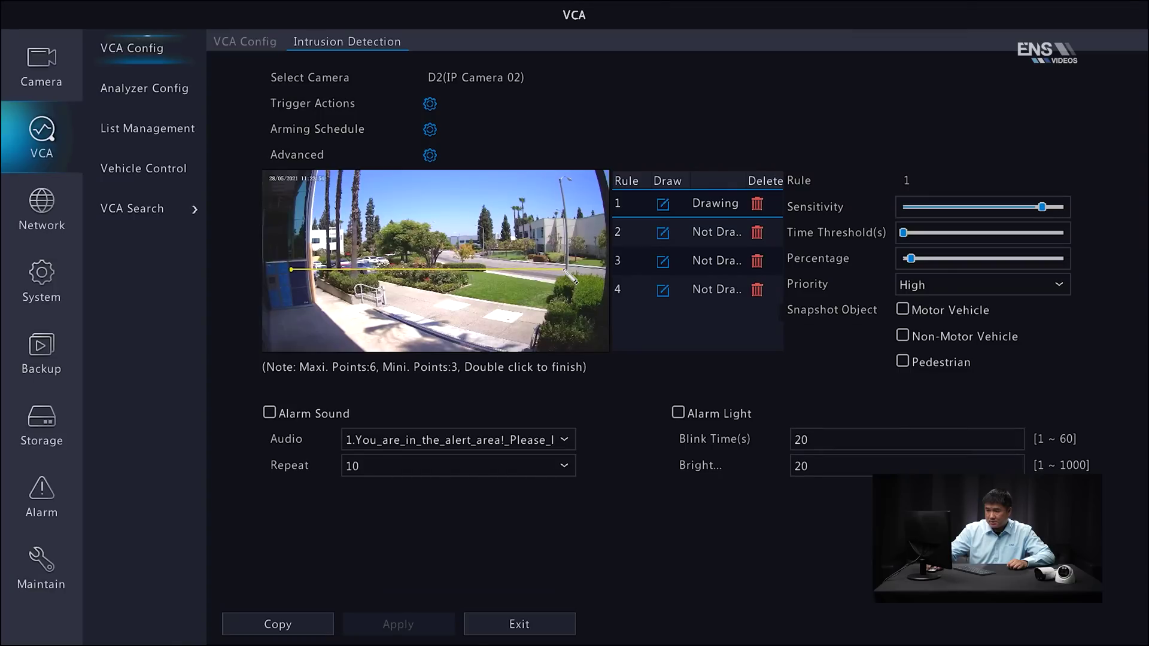
click(565, 270)
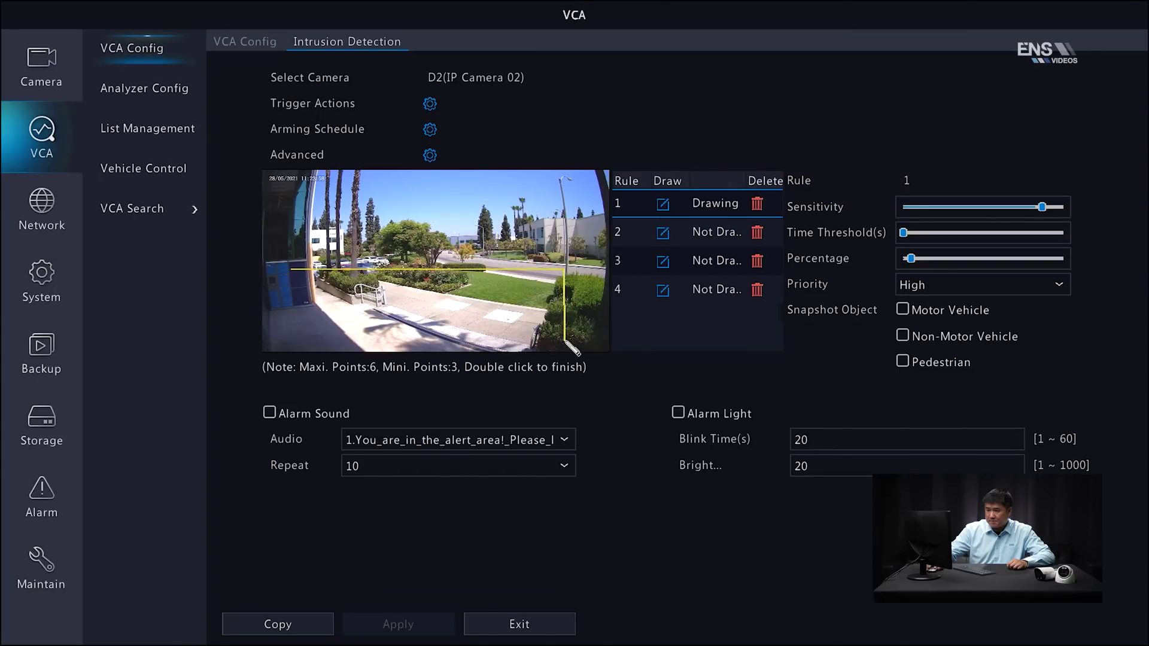
click(565, 342)
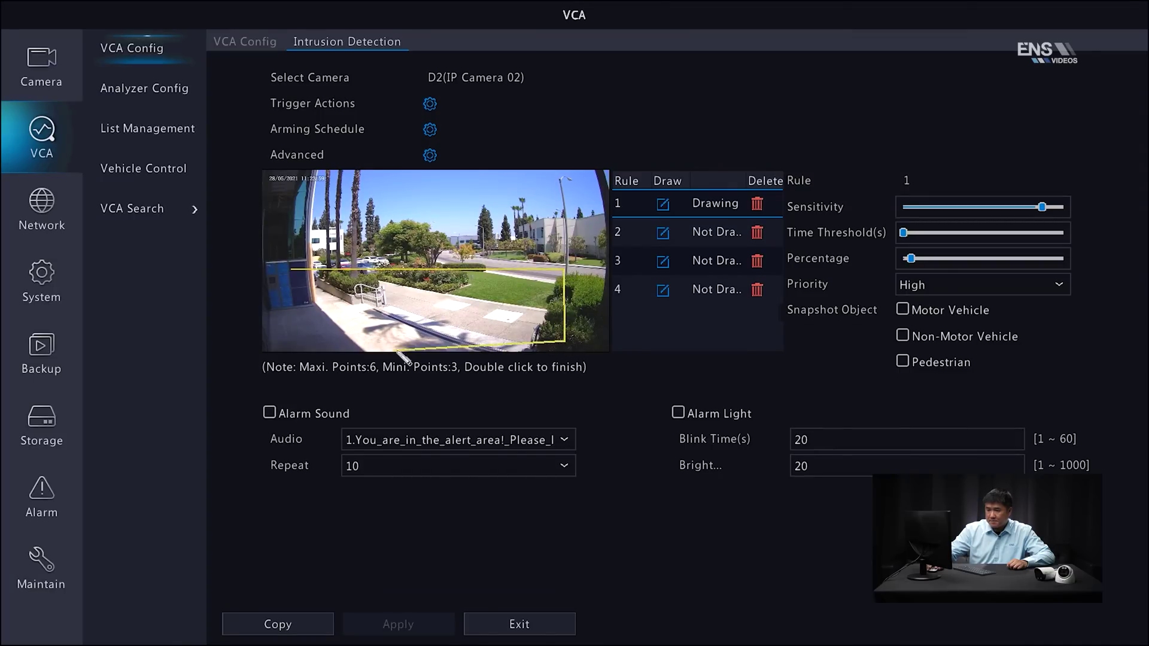
click(290, 341)
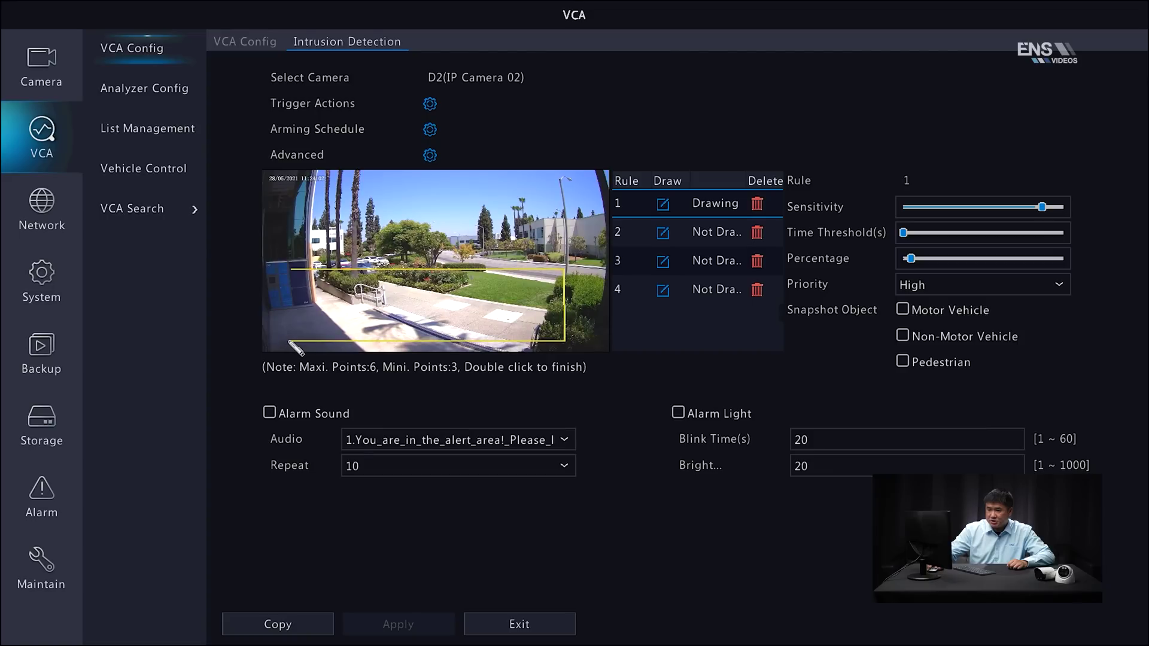
double_click(290, 271)
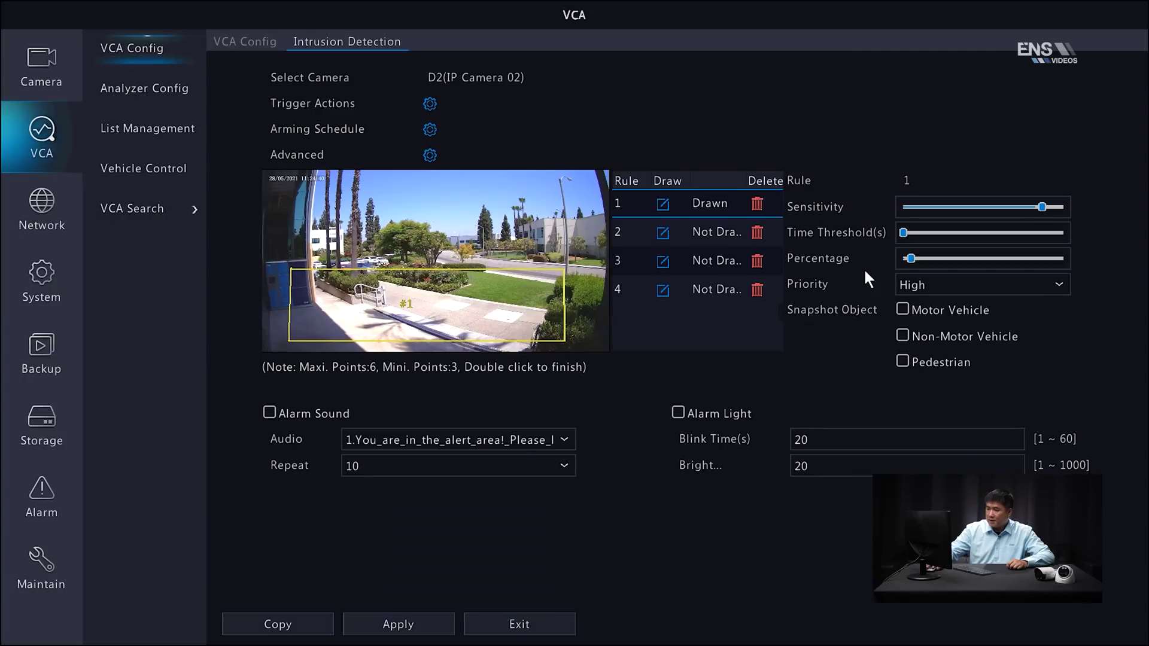
Enable Pedestrian snapshots and alarm sound with clip 1.You_are_in_the_alert_area, then apply and exit.
click(903, 362)
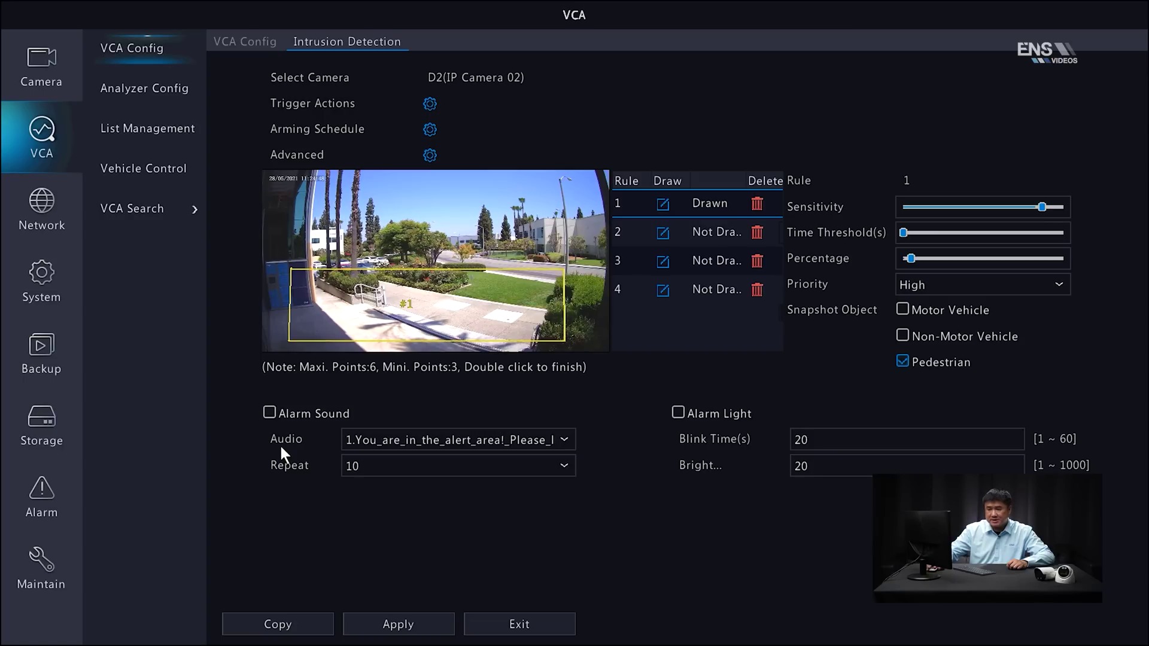
click(269, 412)
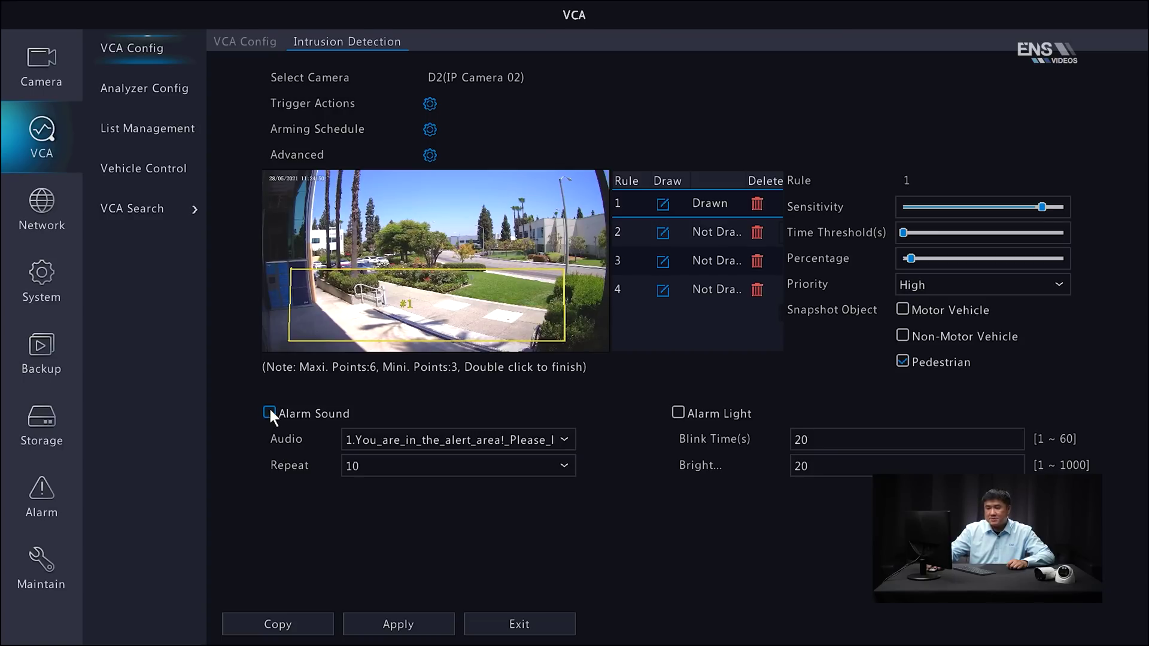
click(500, 440)
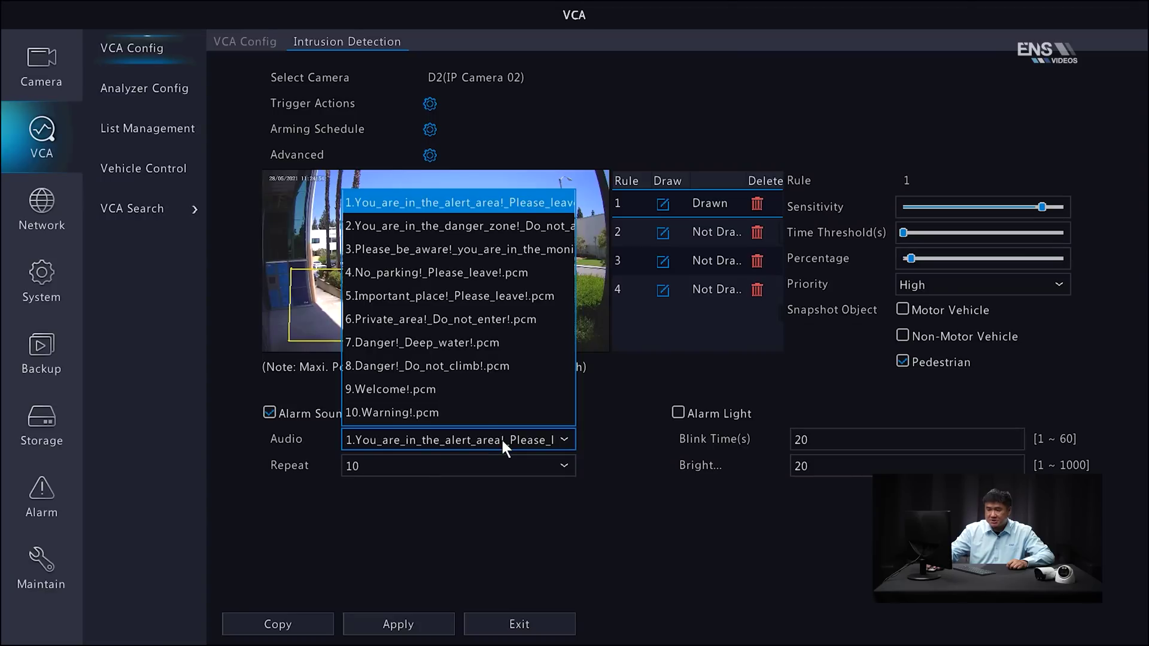
click(504, 205)
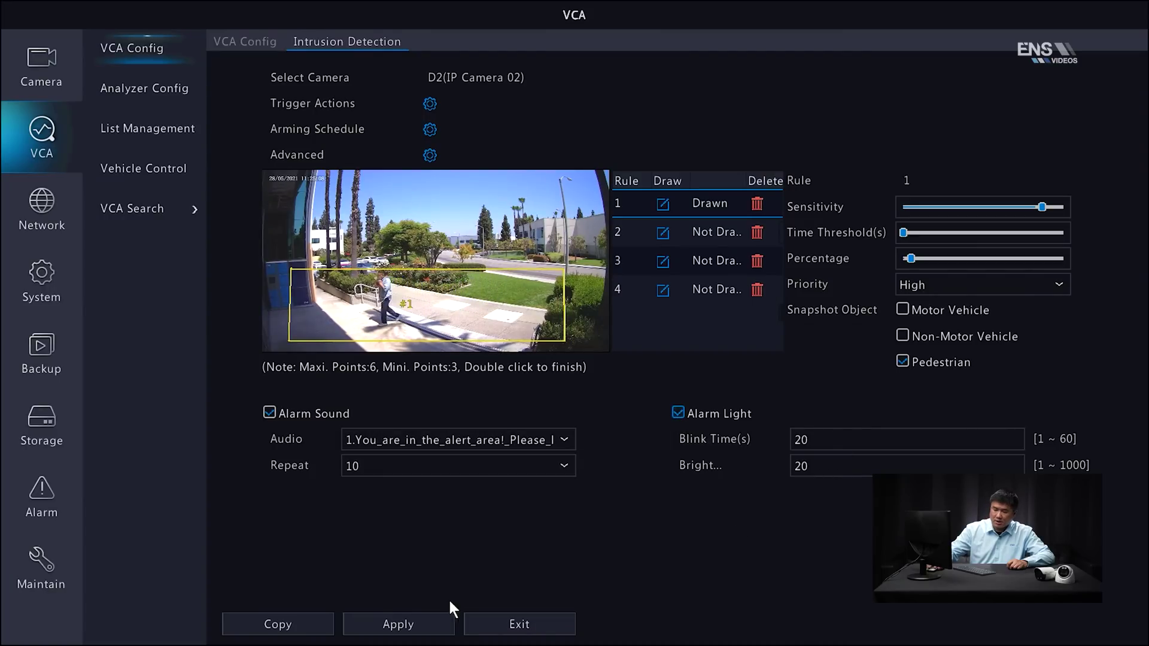
click(390, 625)
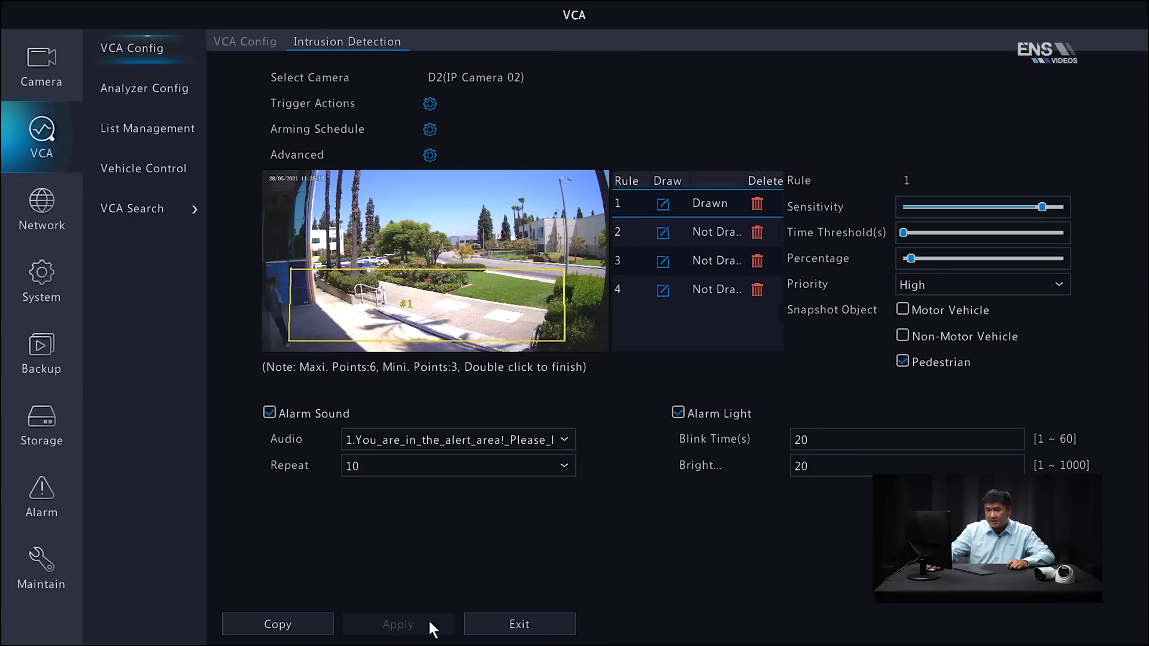
click(519, 625)
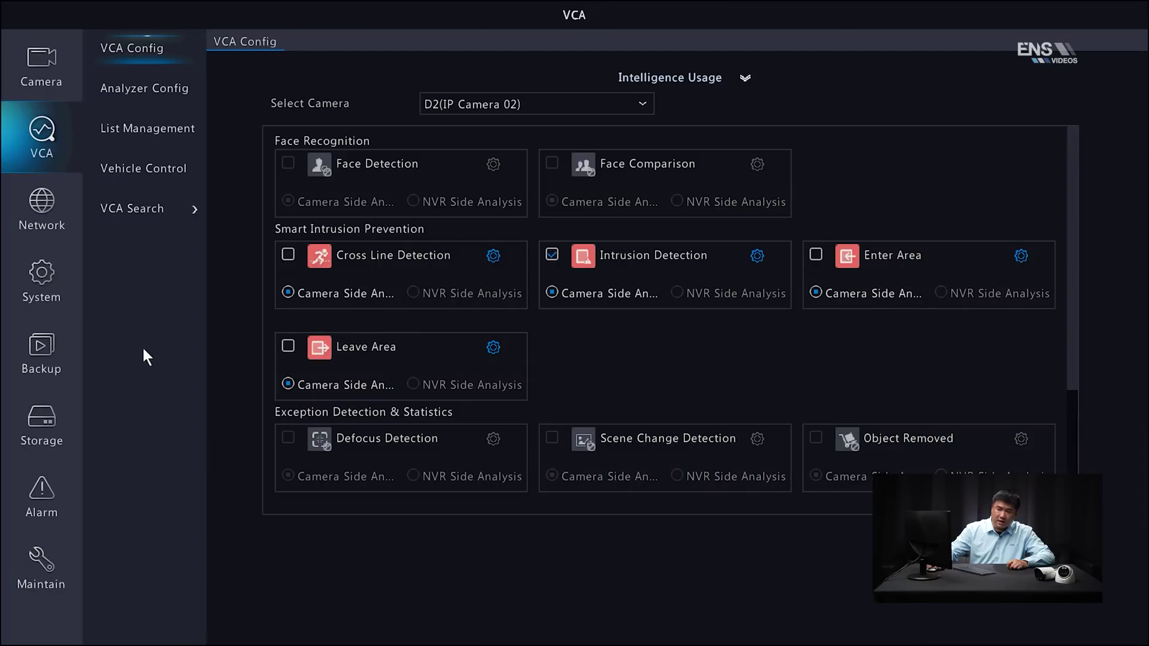
Bring up camera D2's recording schedule.
click(46, 421)
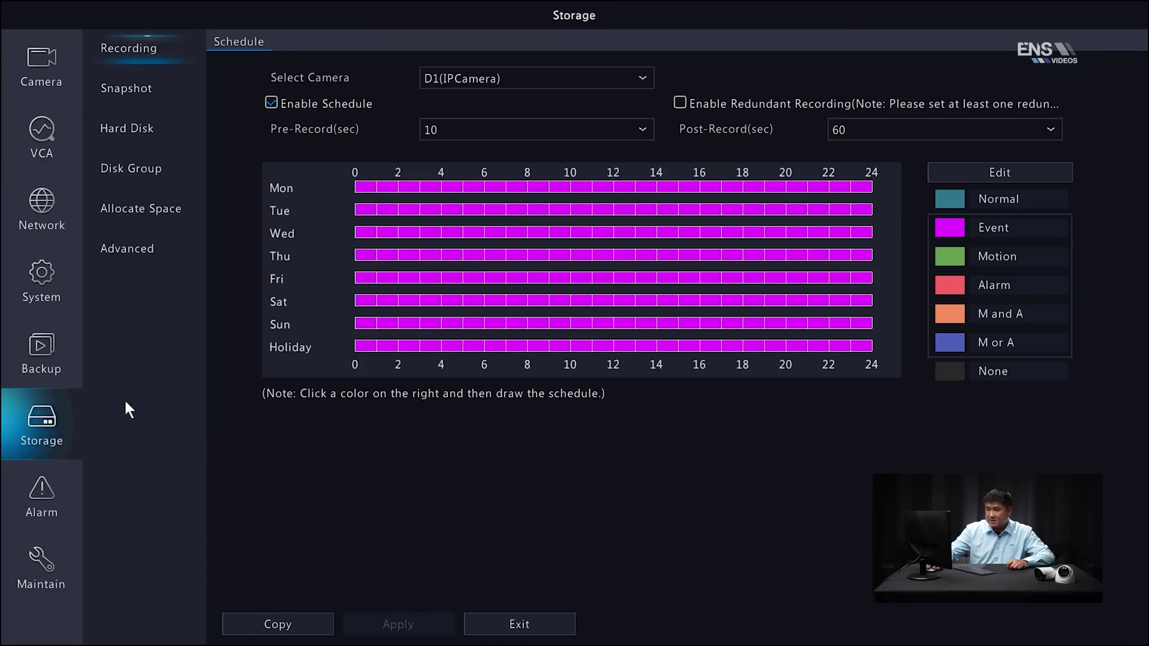
click(645, 79)
click(598, 124)
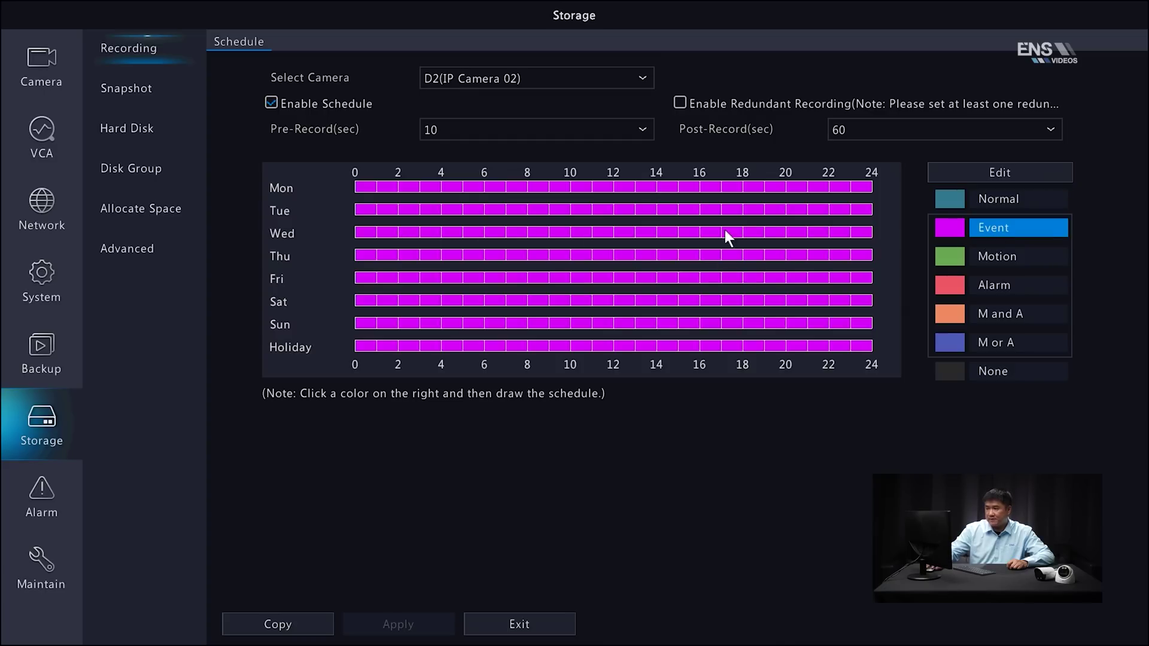
Set D2's recording to Event all day Monday, copied to every day, and confirm.
click(997, 175)
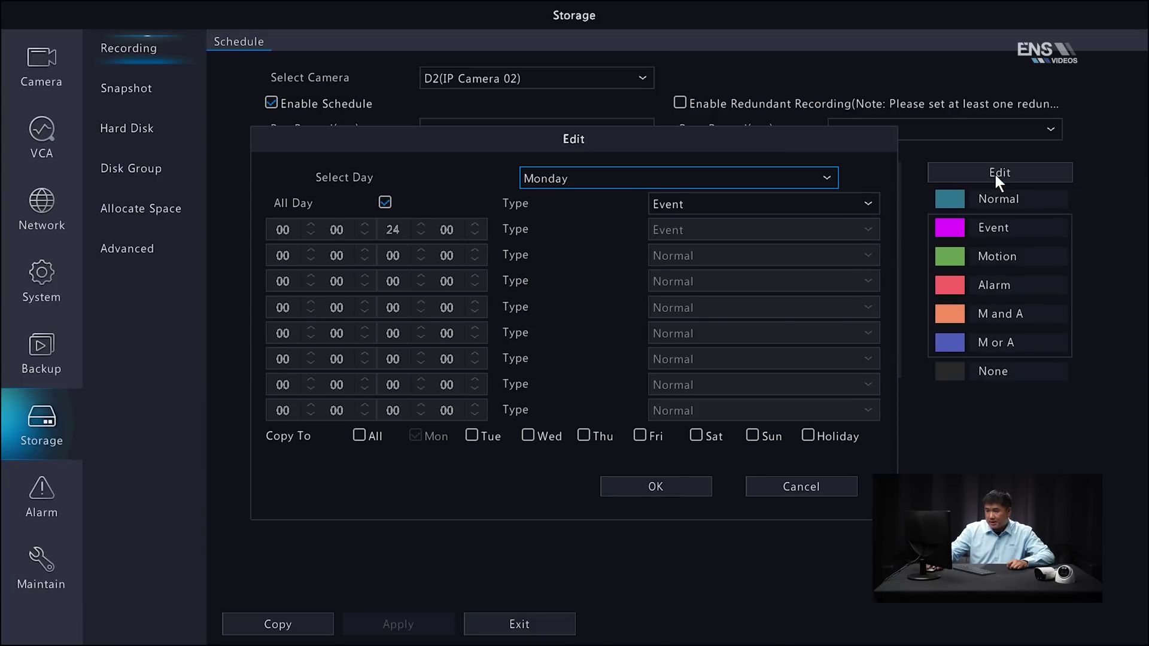
click(638, 172)
click(616, 204)
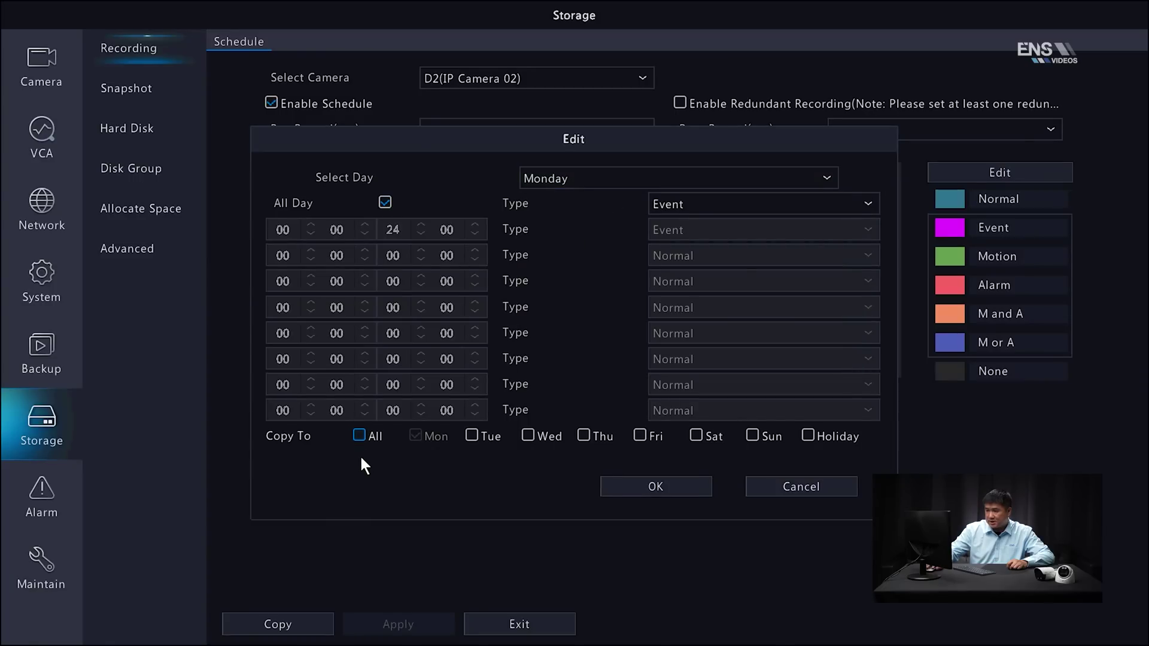
click(826, 204)
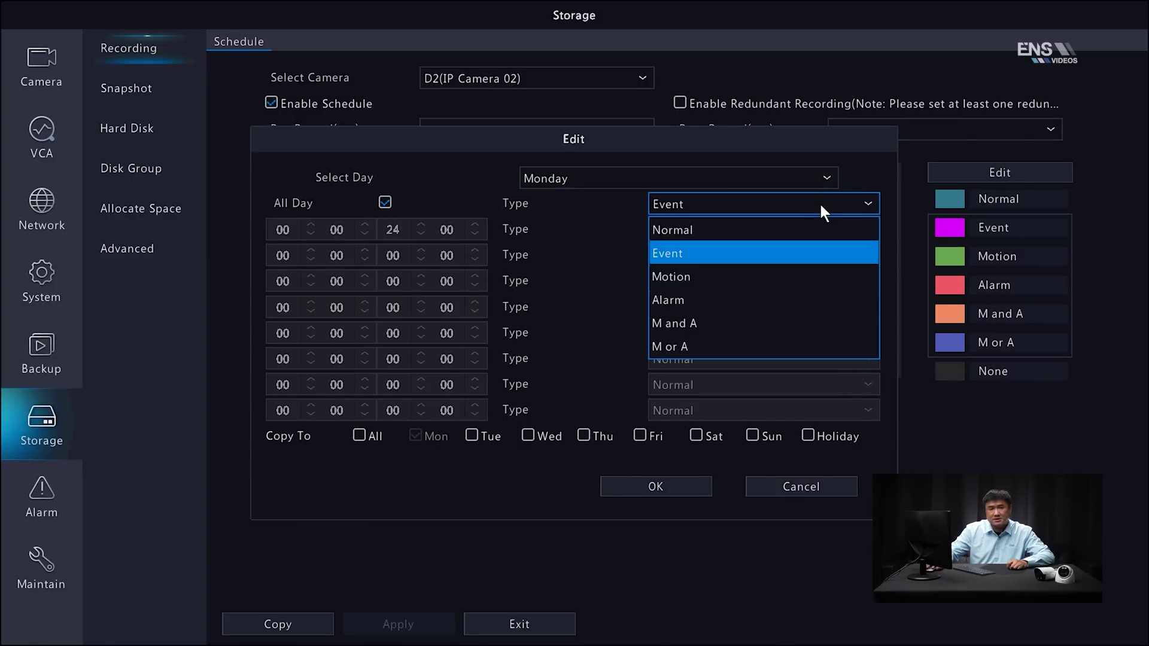
click(784, 256)
click(359, 435)
click(619, 485)
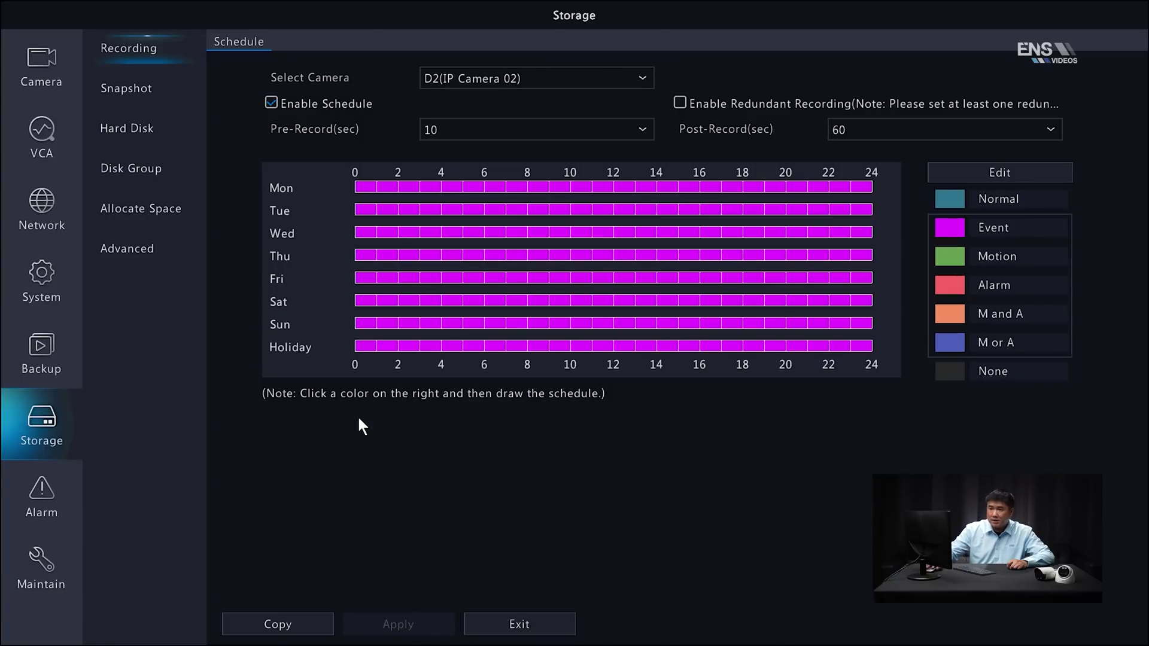
click(145, 87)
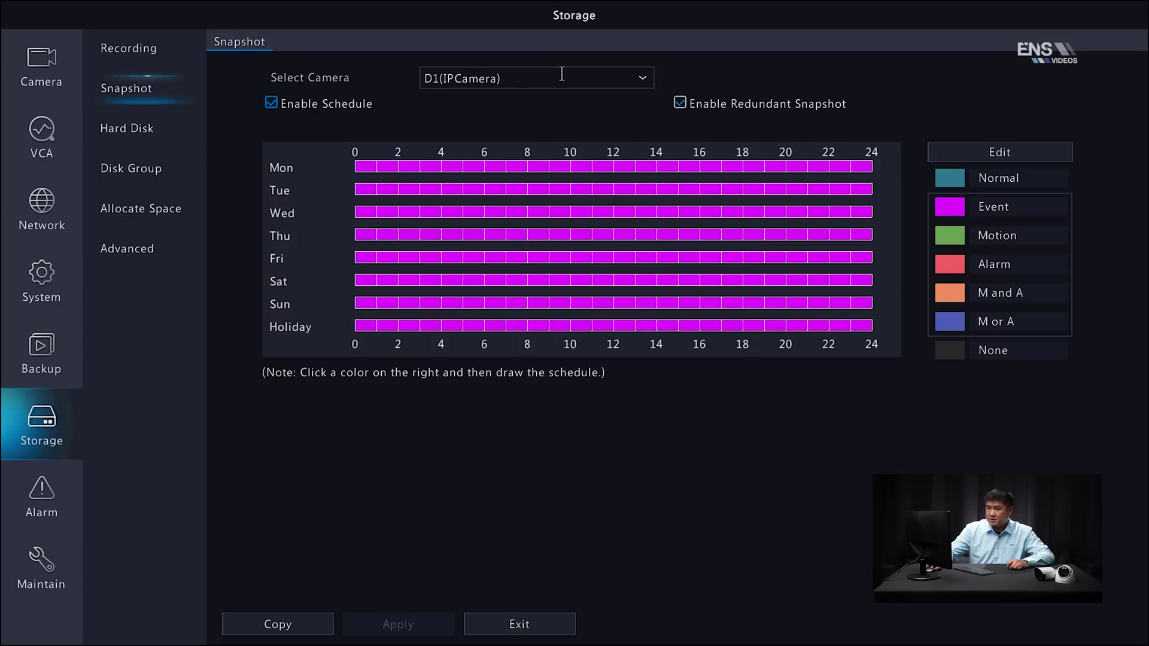
Set D2's snapshot schedule to Event all day on every day, apply it, and exit.
click(648, 77)
click(584, 121)
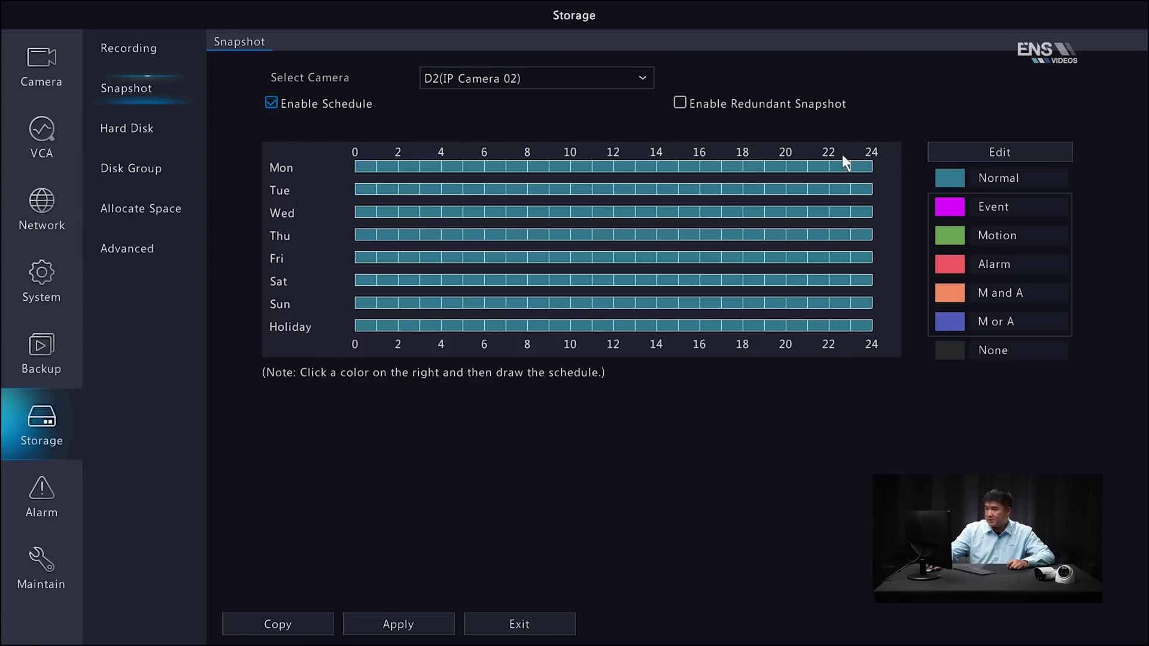
click(999, 211)
click(995, 154)
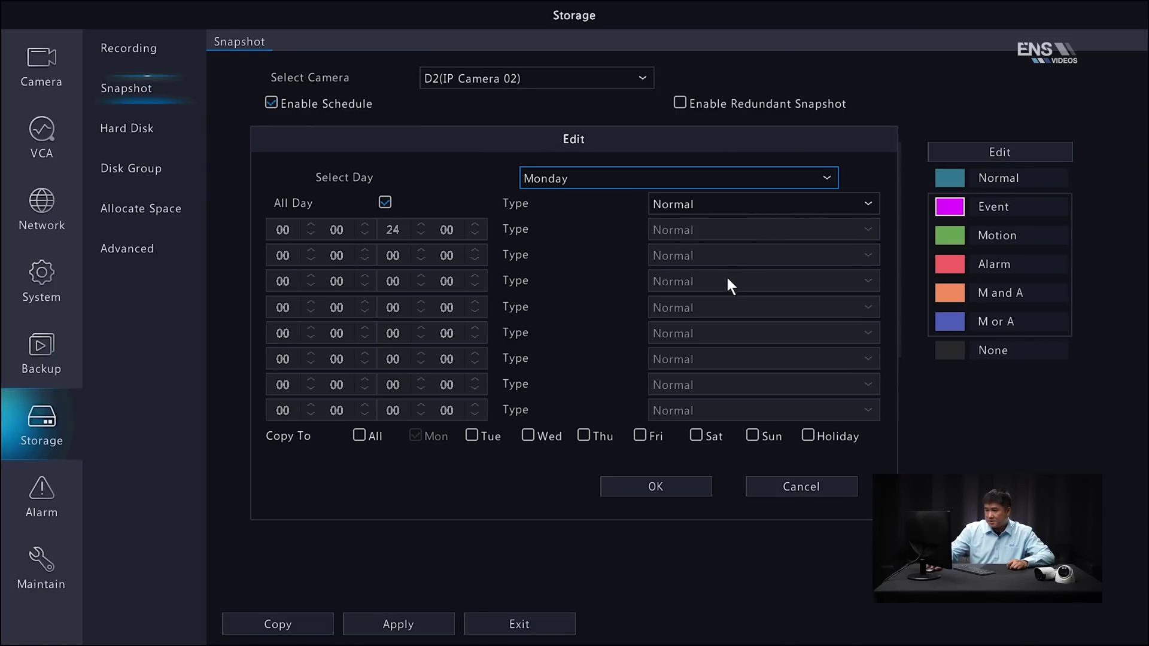
click(687, 203)
click(681, 247)
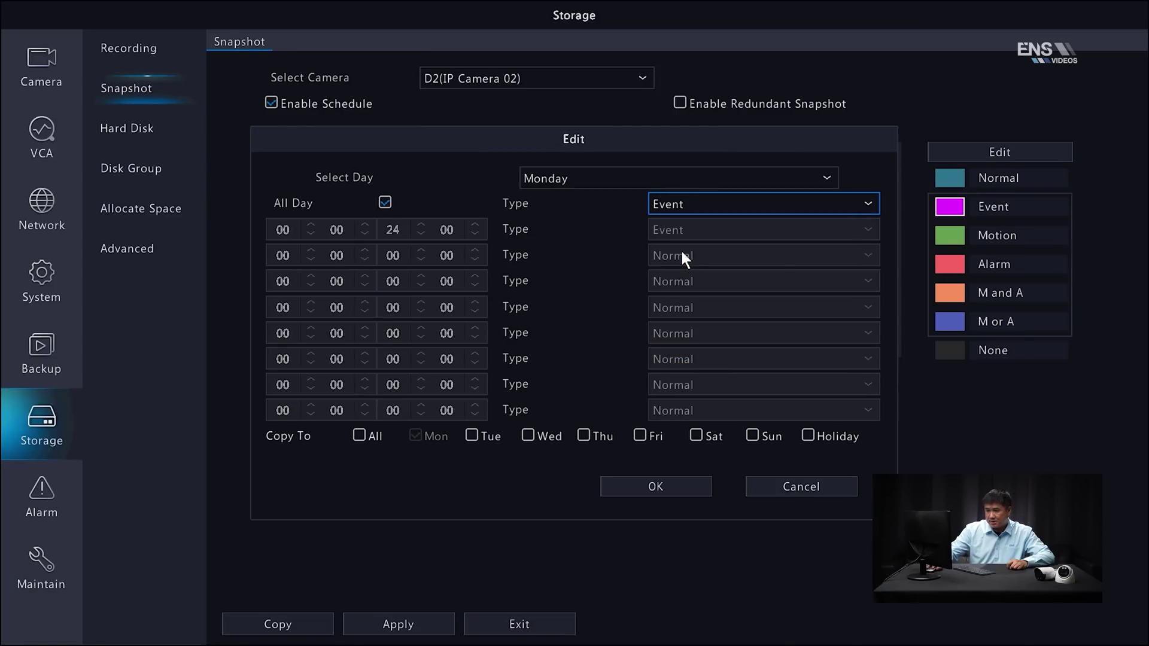
click(359, 436)
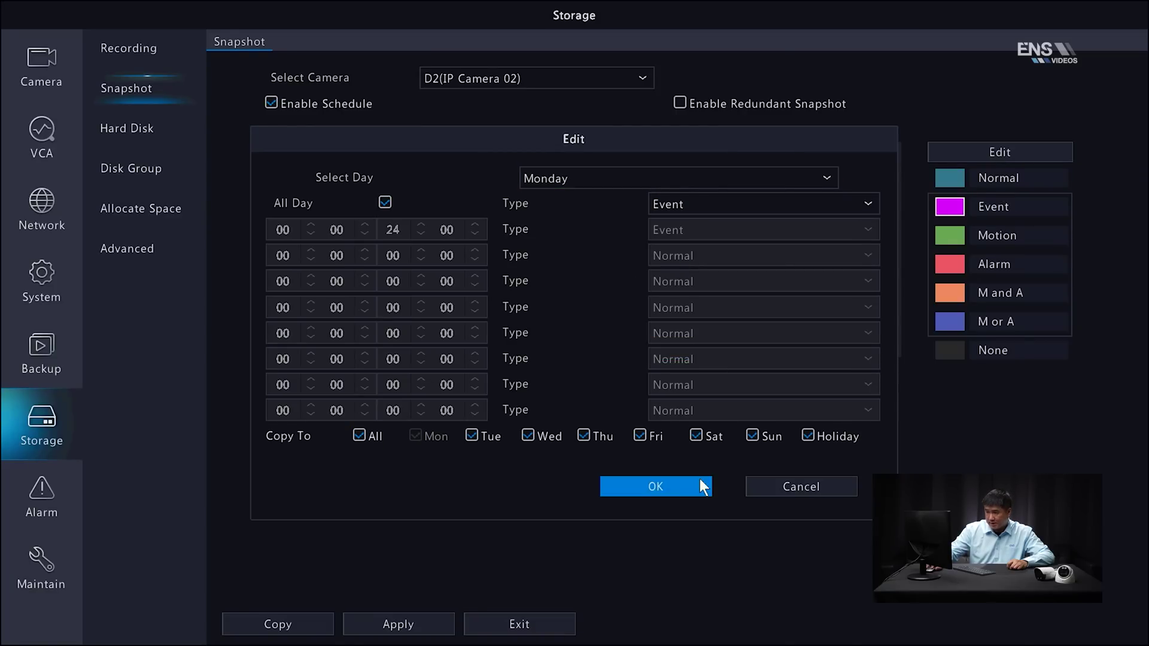
click(694, 485)
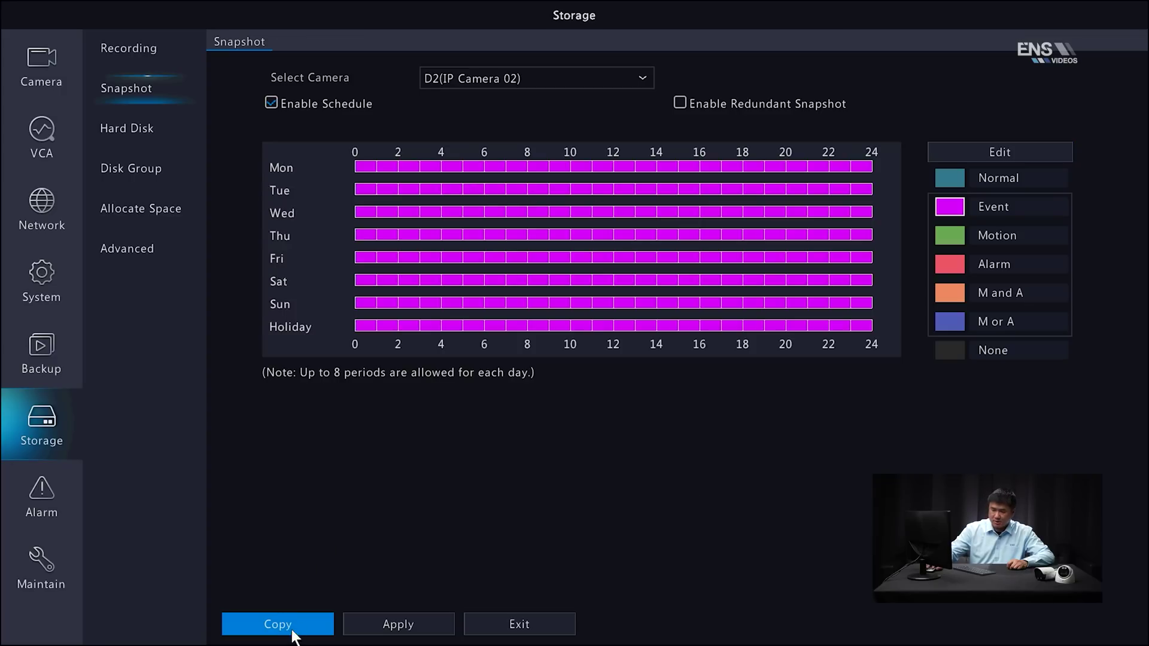
click(383, 626)
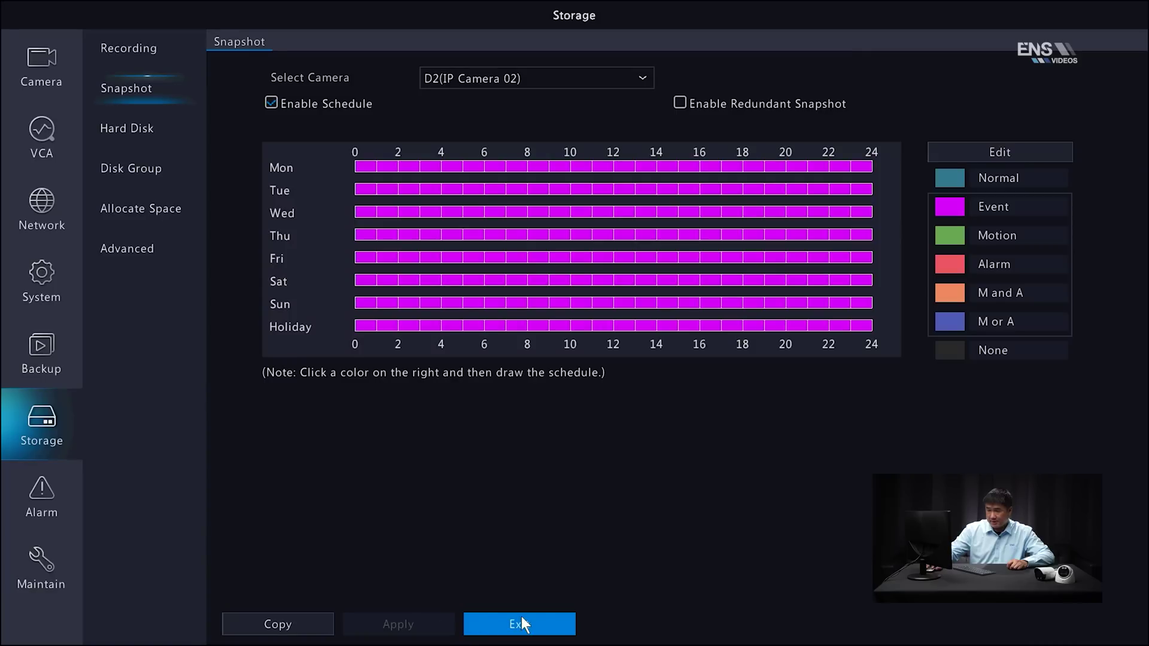
click(547, 622)
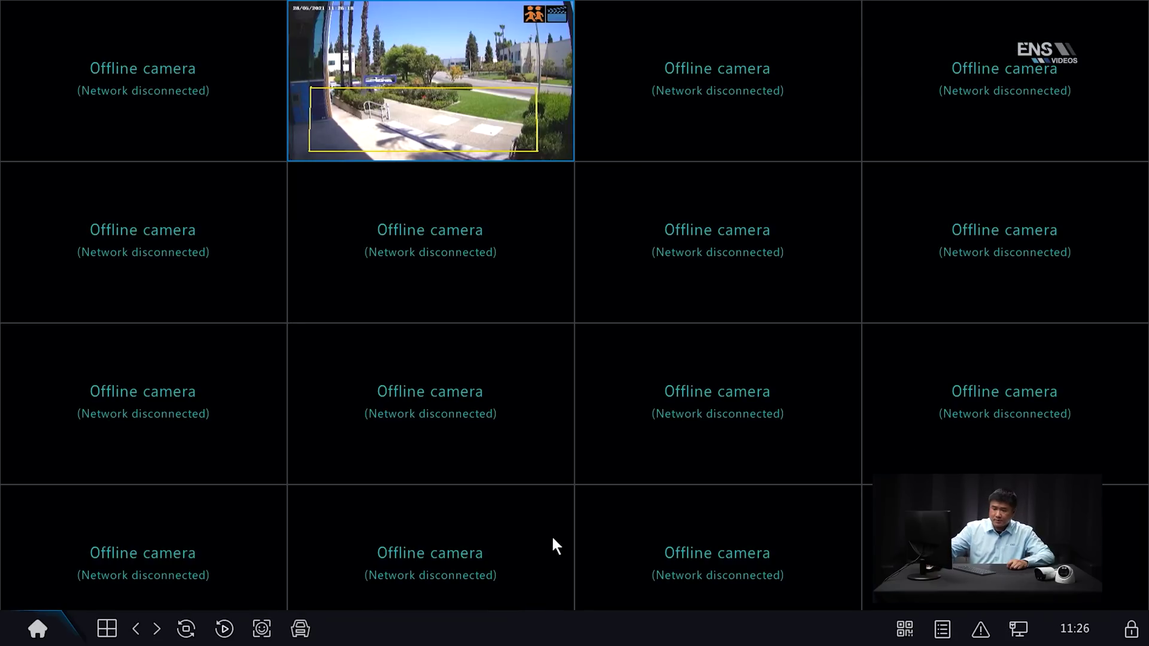
Show camera D2 full-screen and switch live view to Smart preview mode.
double_click(401, 69)
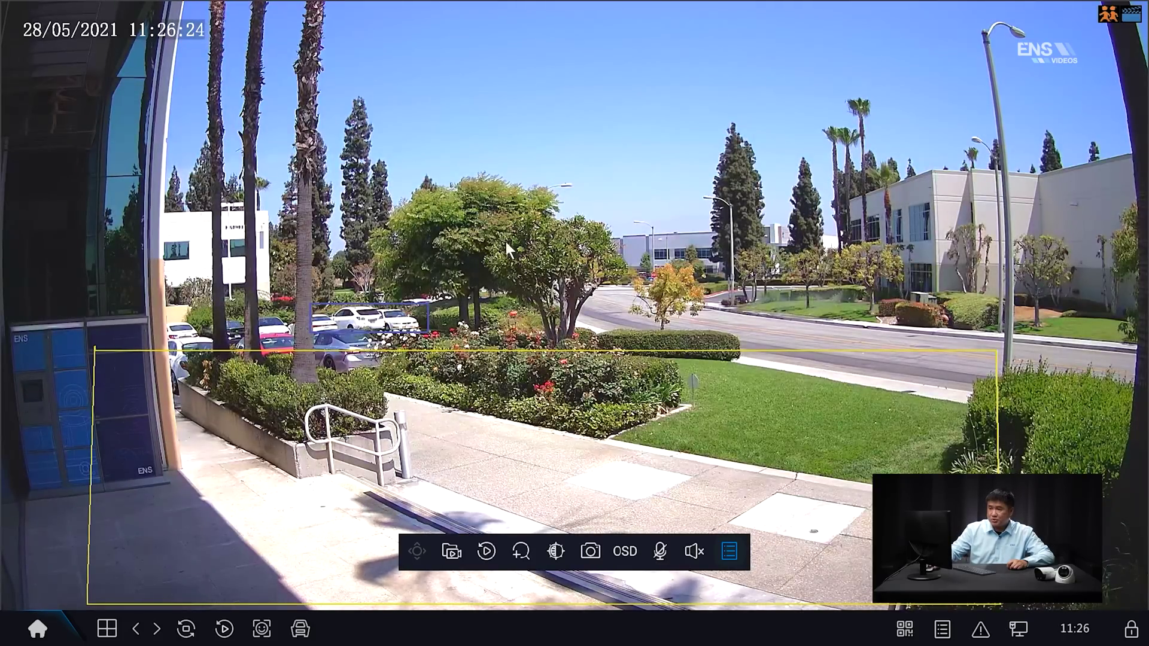
right_click(515, 128)
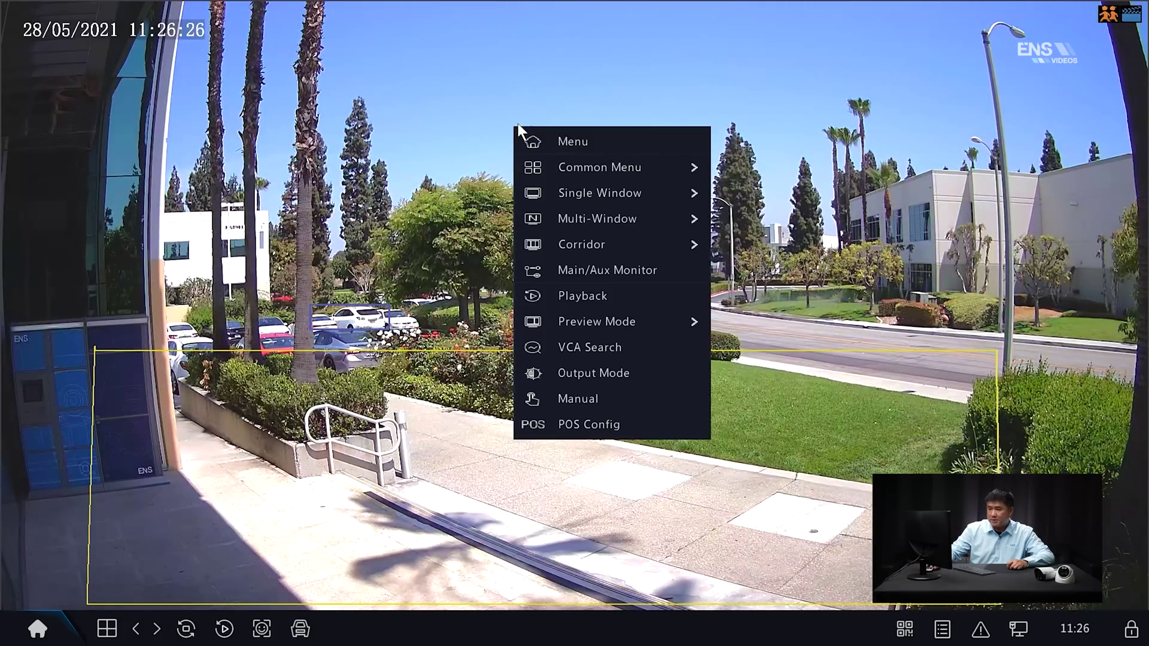
mouse_move(604, 317)
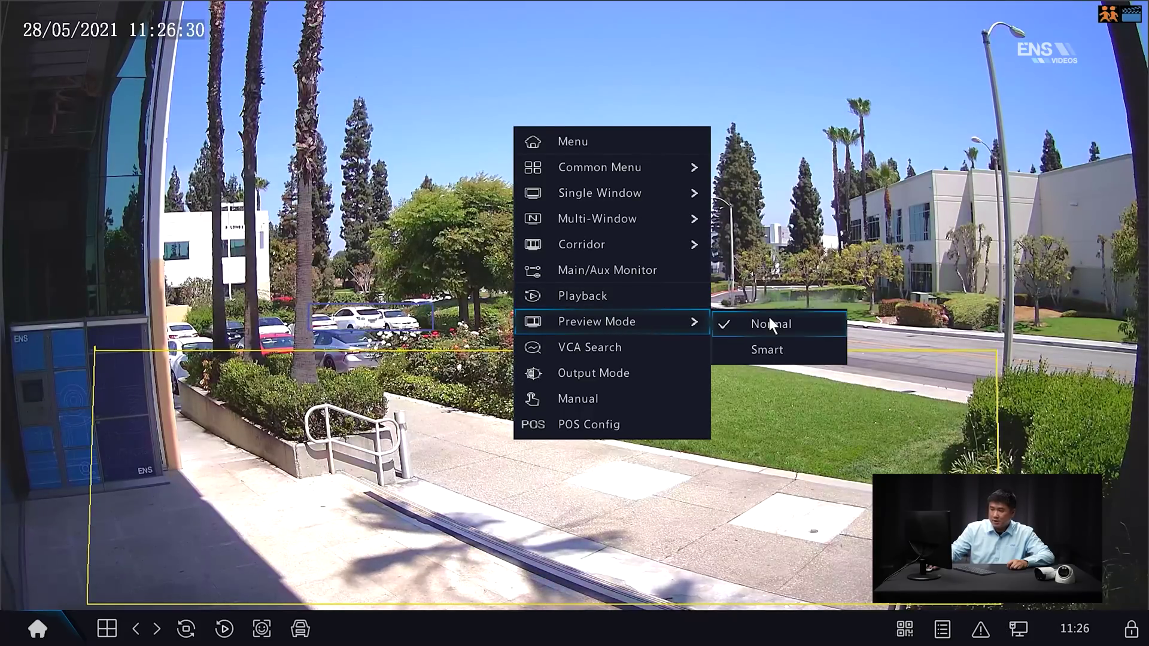
click(774, 352)
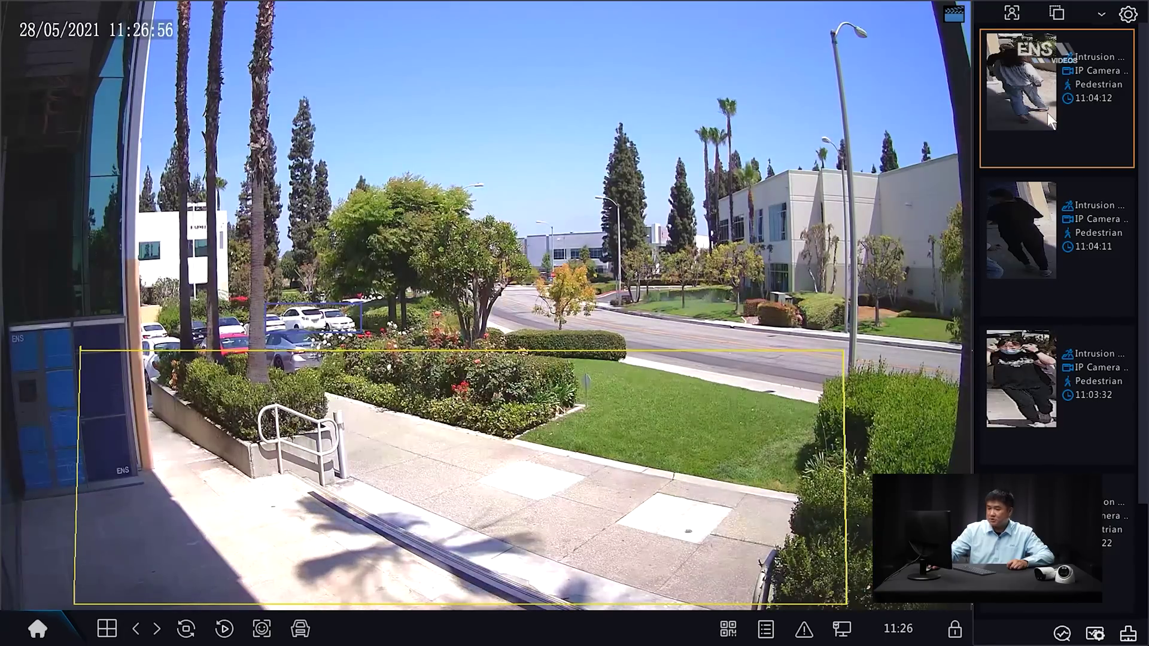
Review details of the 11:04:12 and 11:47:06 intrusion events, then close them.
click(1024, 120)
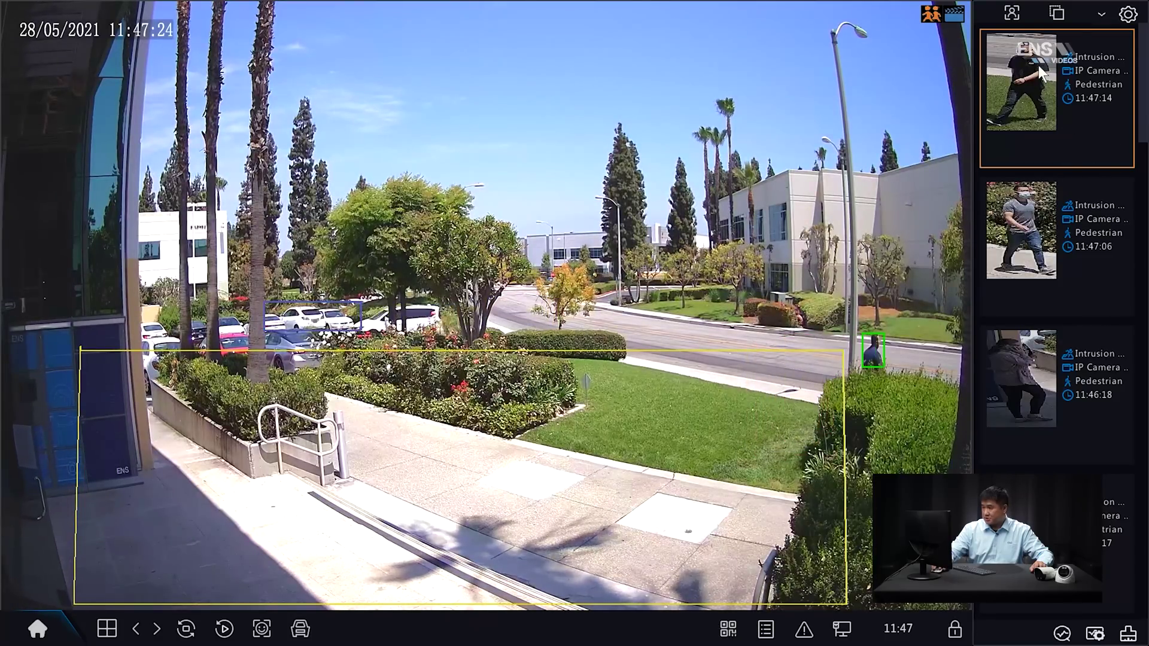
click(1026, 238)
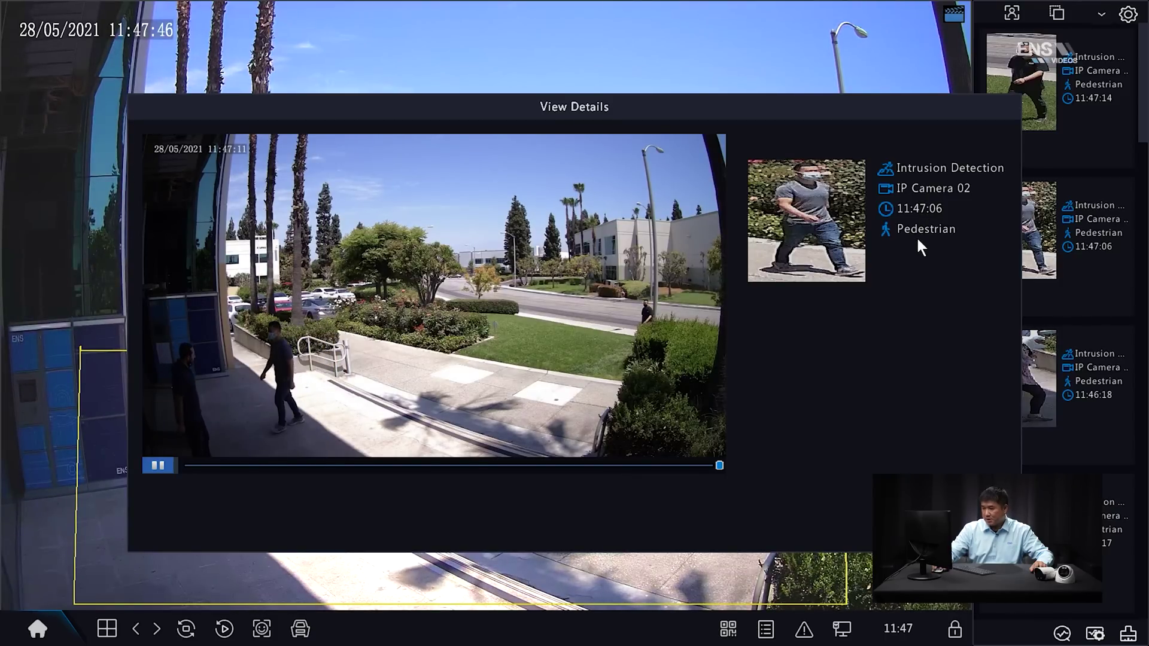
right_click(34, 589)
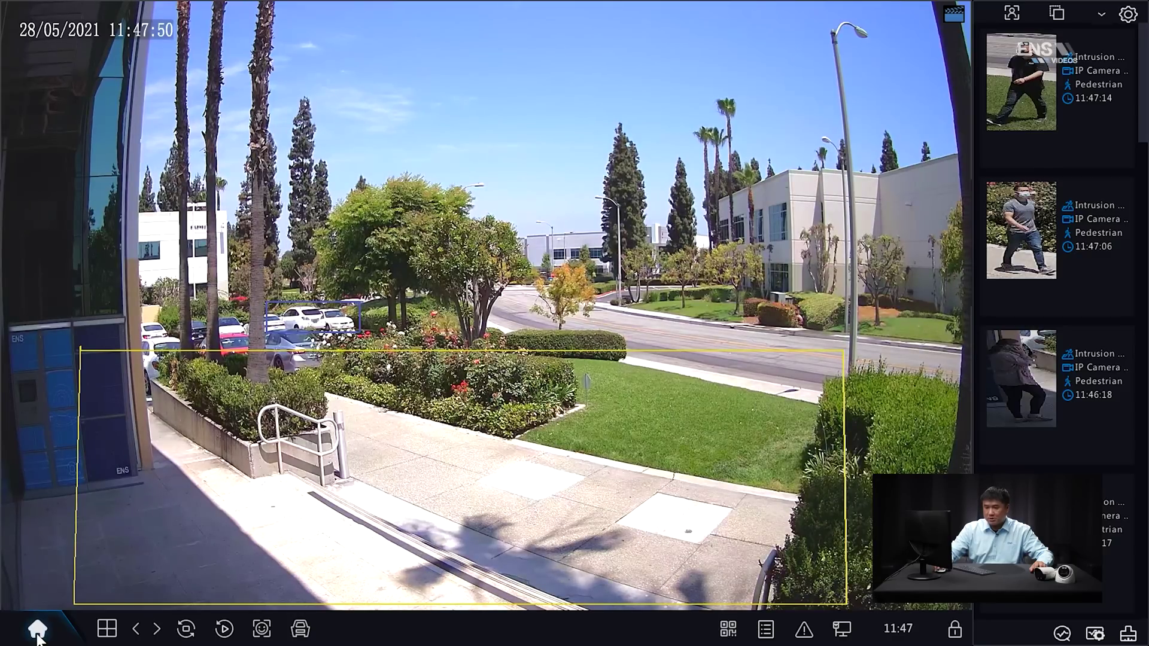
Go to Menu > VCA > VCA Search > Behavior Search.
click(35, 629)
click(48, 500)
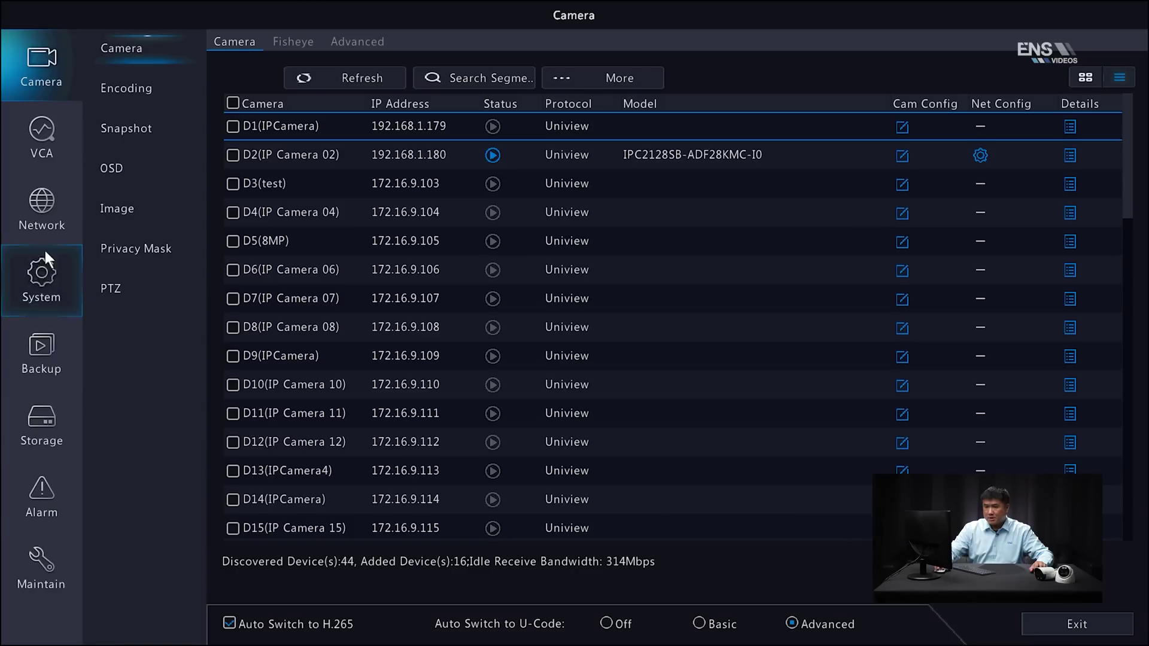
click(42, 146)
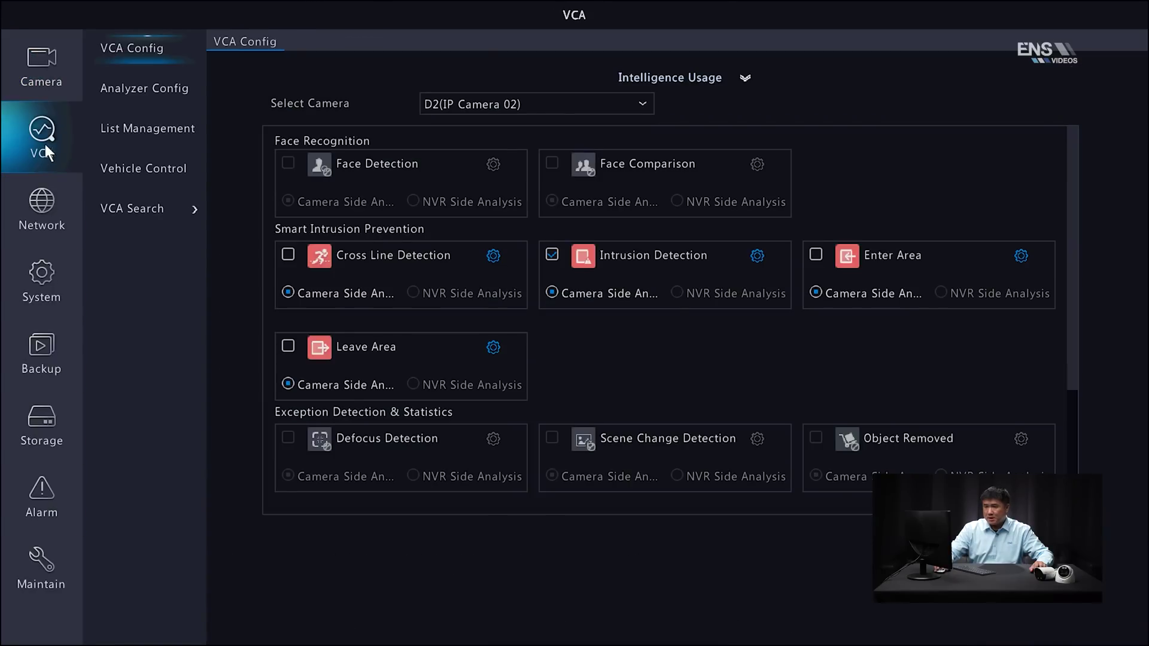
click(171, 206)
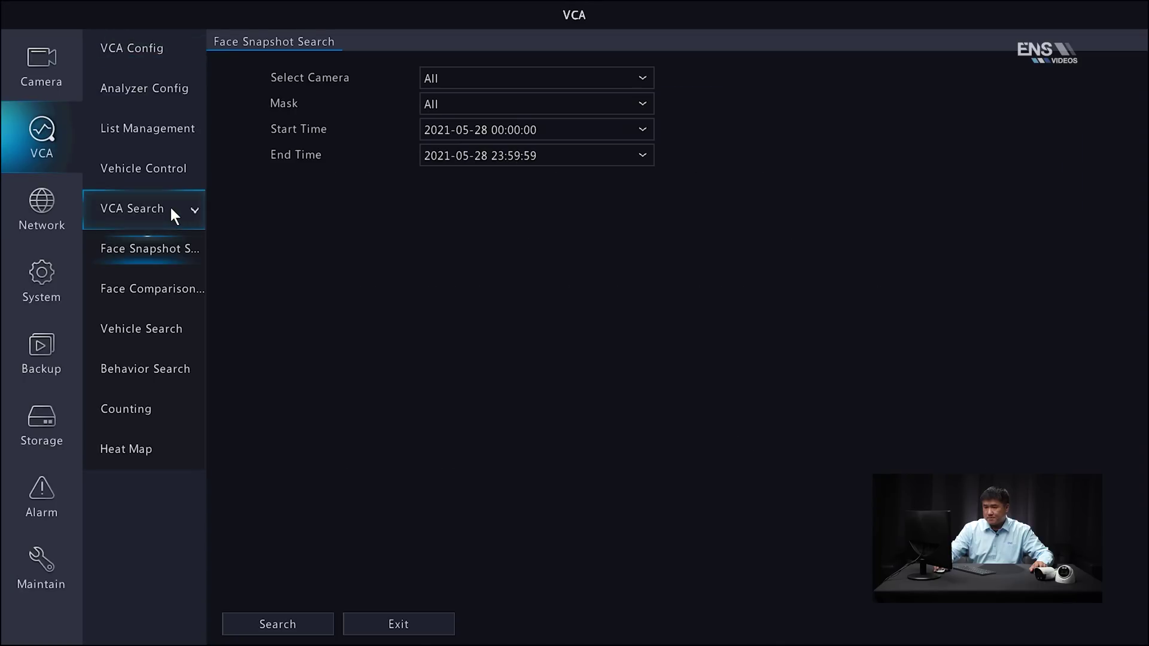
click(159, 382)
Limit the search to camera D2 only with object type Pedestrian.
click(613, 73)
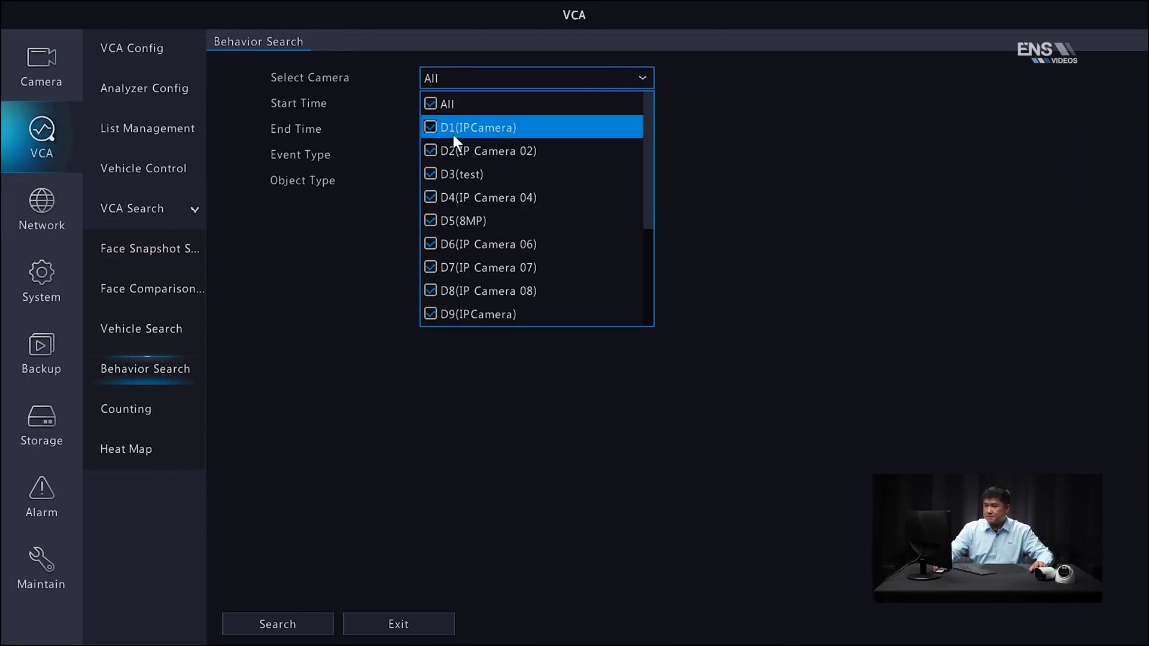
click(431, 104)
click(429, 152)
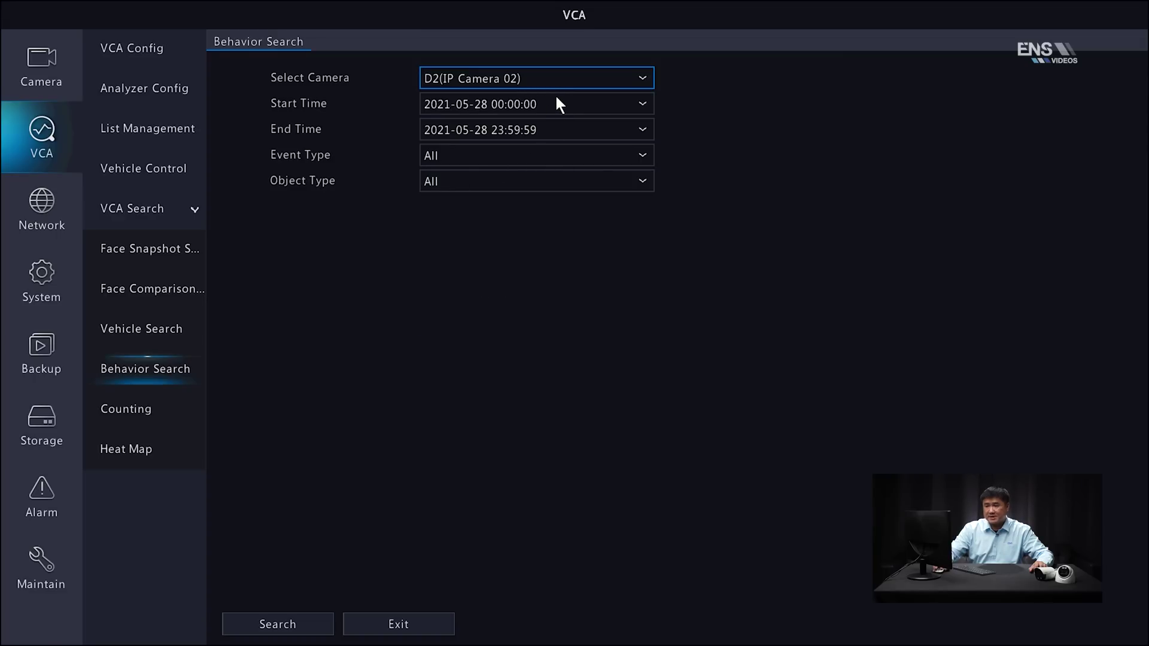
click(538, 183)
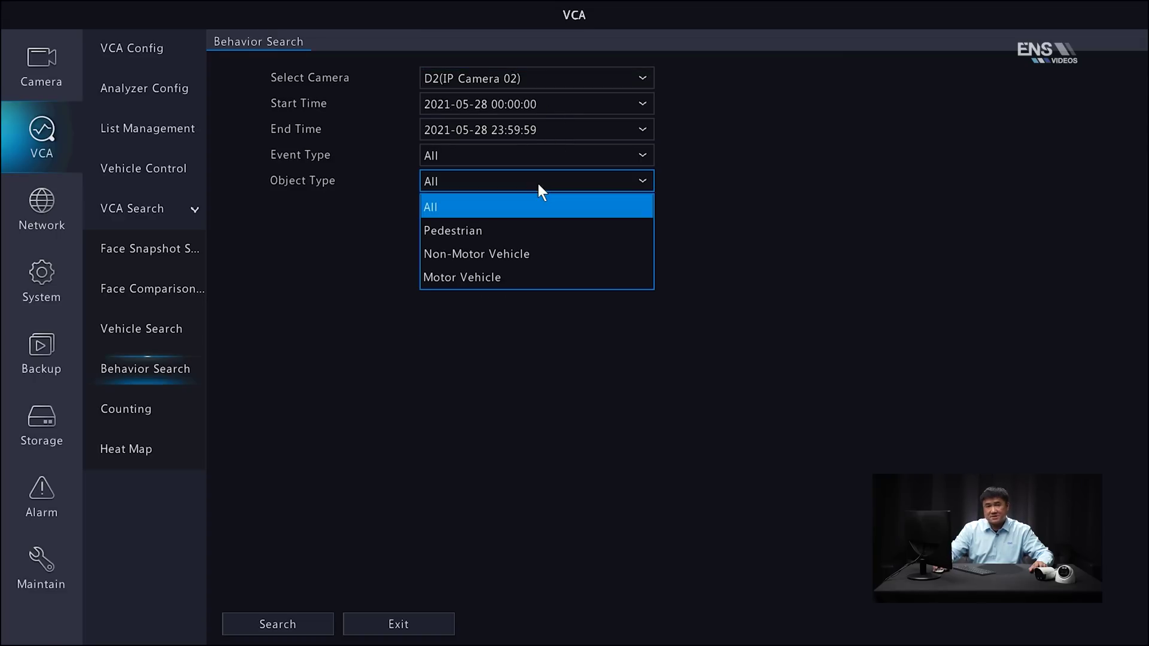
click(459, 231)
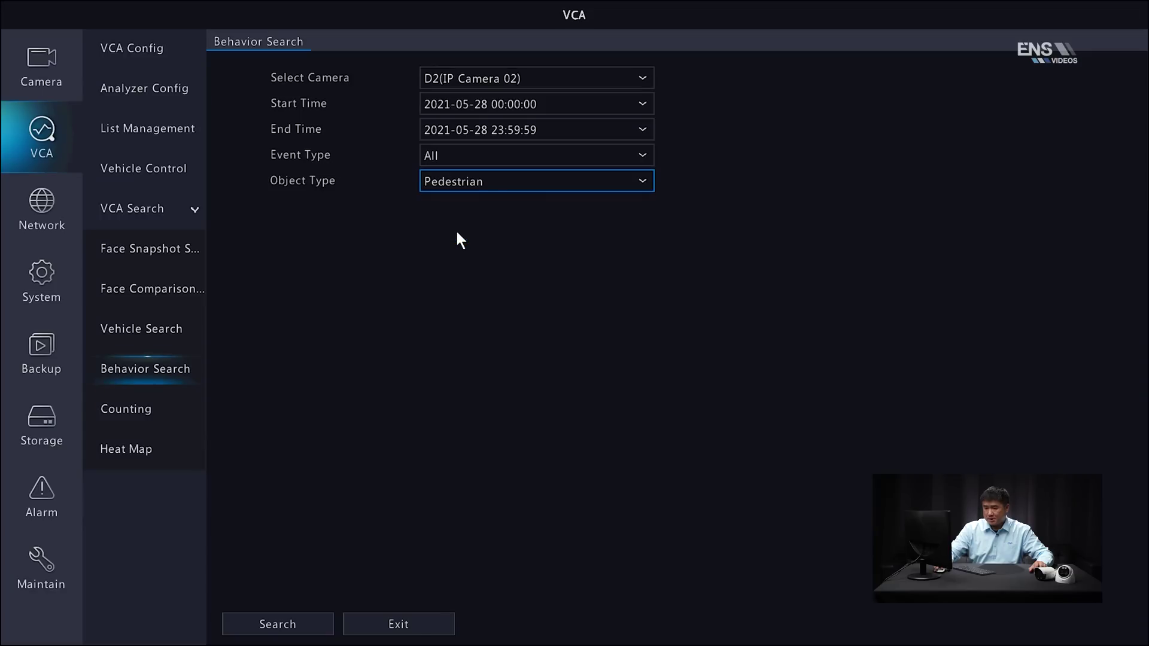
Run the search and play the 11:47:59 pedestrian intrusion clip from the results.
click(292, 627)
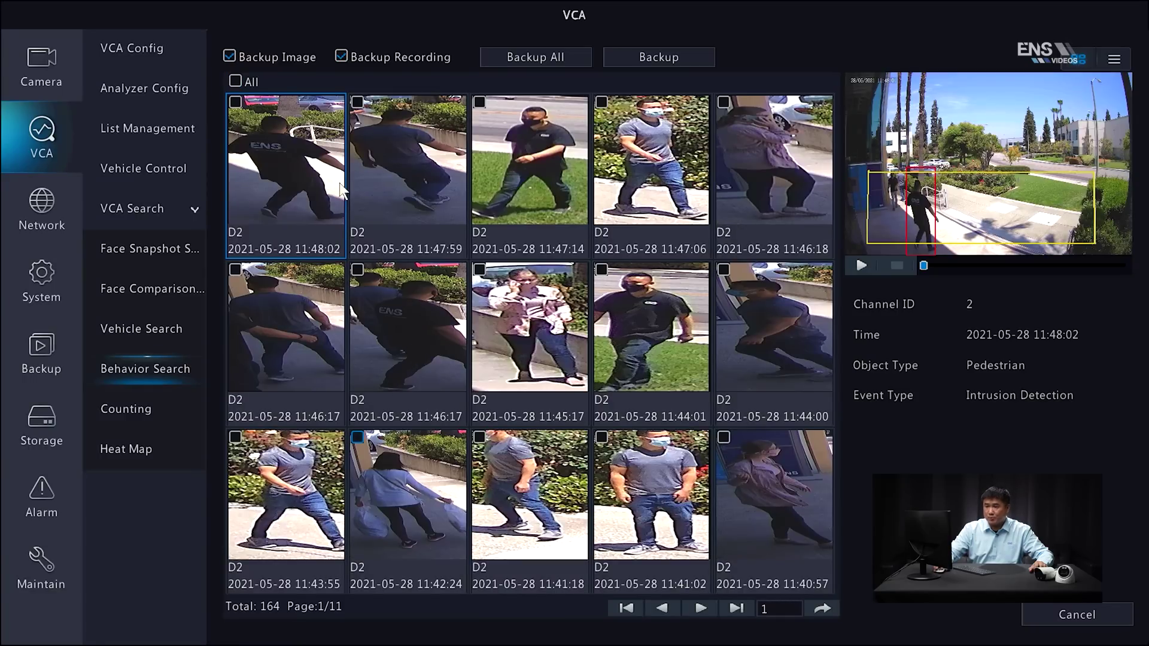
click(358, 103)
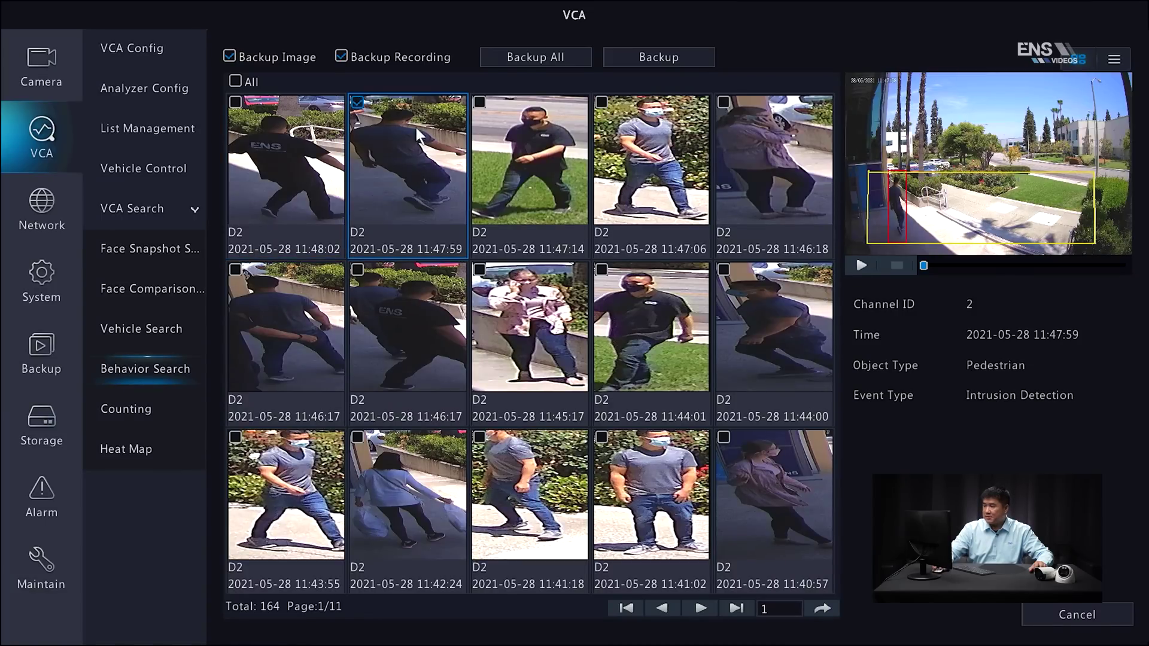
click(861, 266)
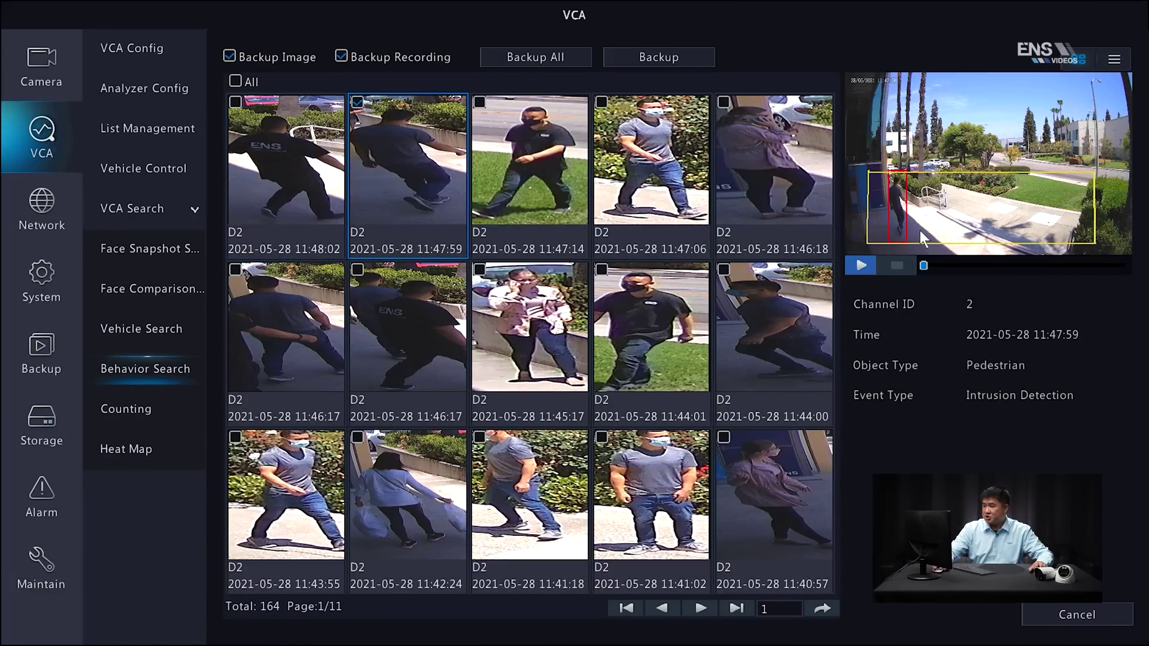
click(860, 265)
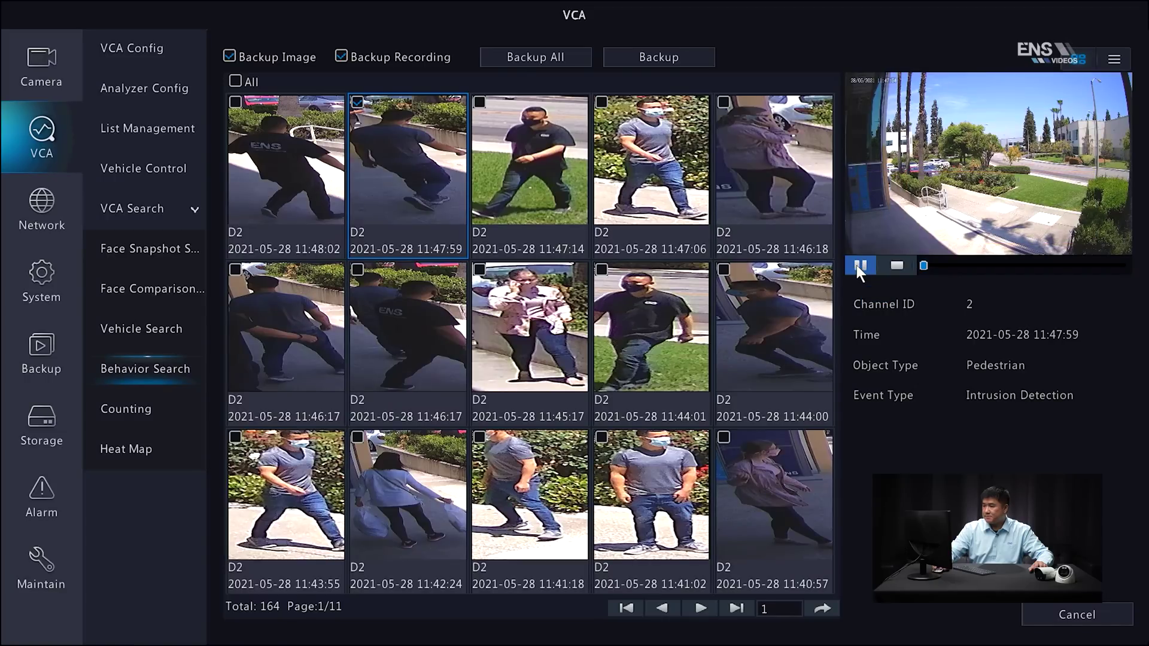